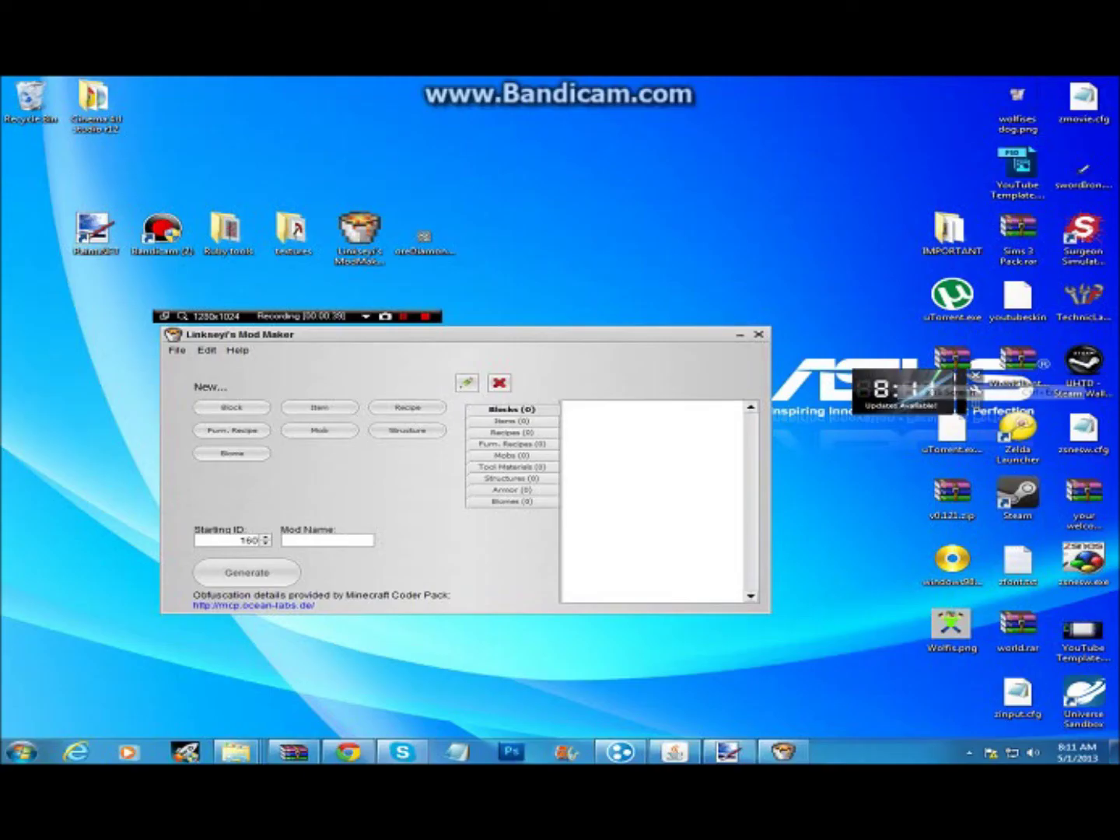
Start a new block with the block name Rubyore and the display name Ruby Ore
{"action": "left_click_drag", "start_coordinate": [297, 316], "coordinate": [464, 175]}
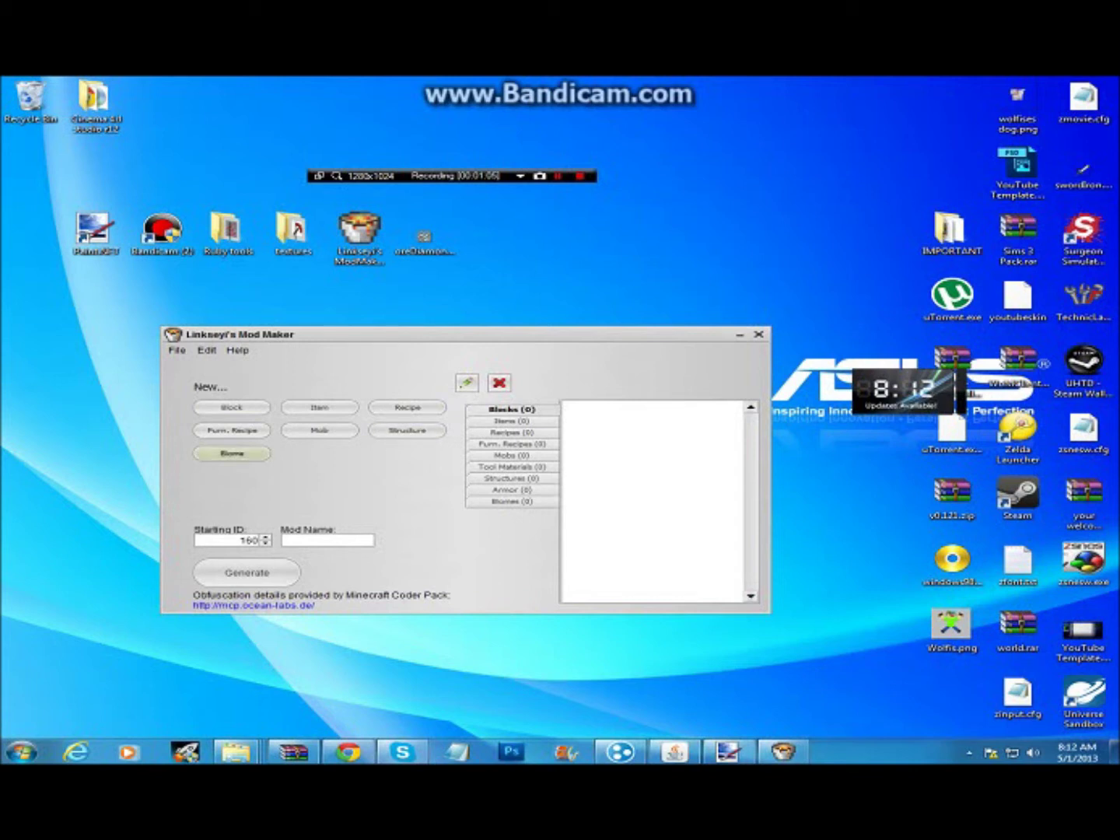
{"action": "left_click", "coordinate": [232, 407]}
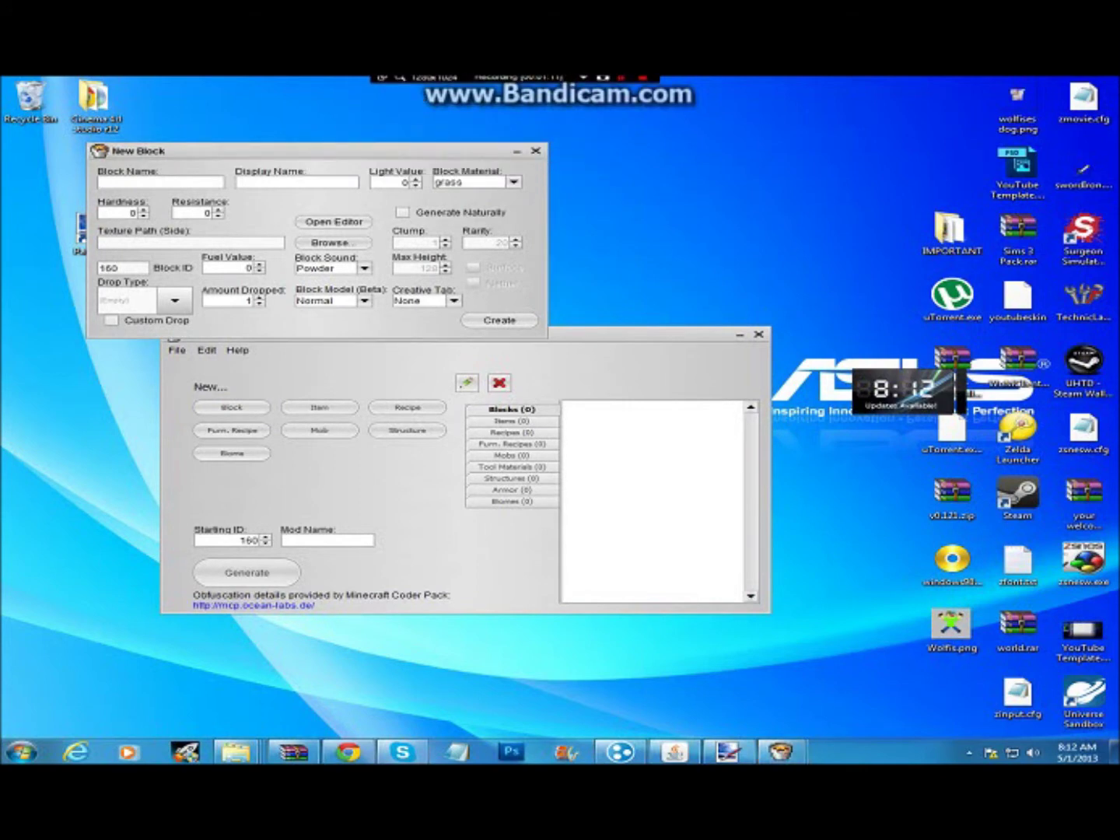
{"action": "left_click_drag", "start_coordinate": [234, 151], "coordinate": [305, 324]}
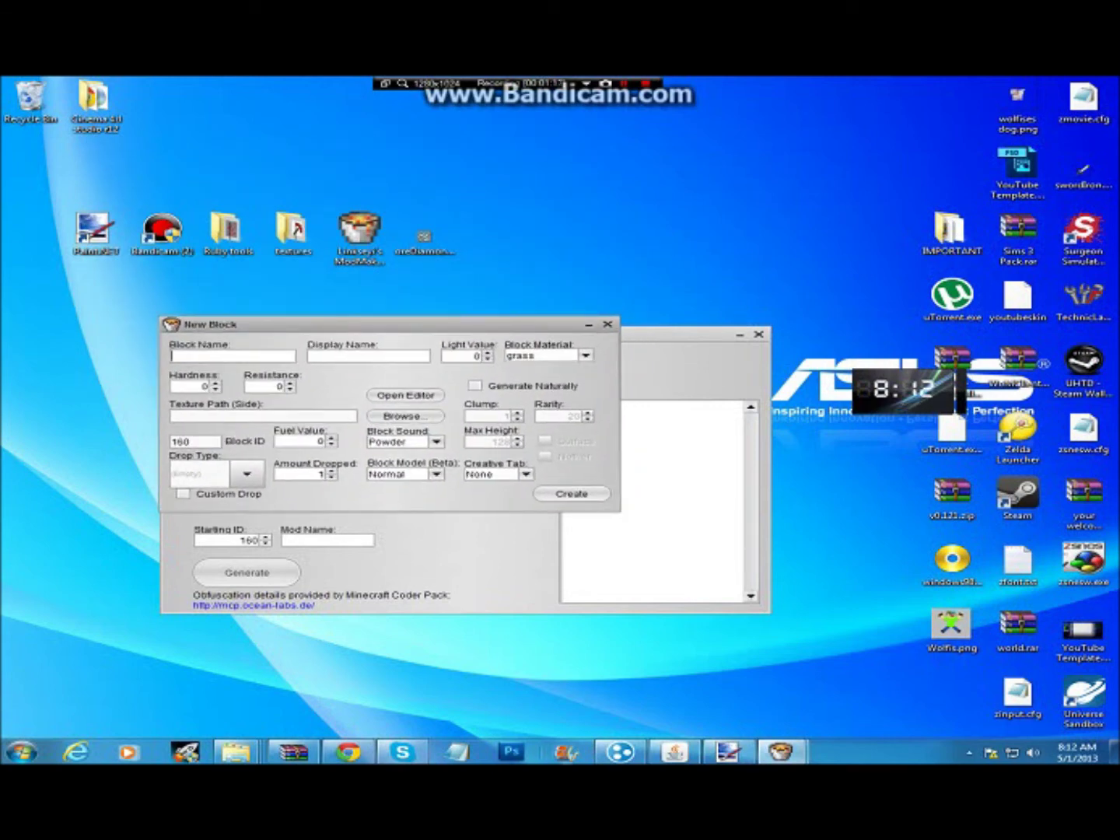
{"action": "type", "text": "R"}
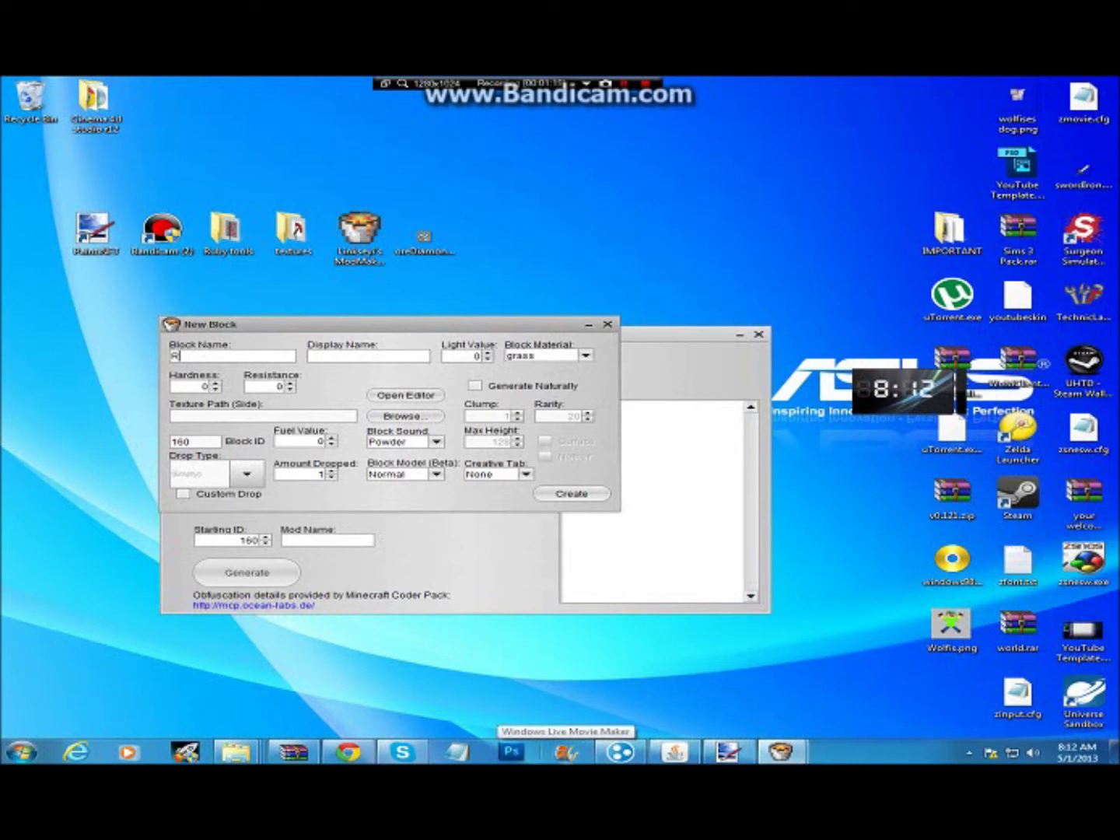
{"action": "type", "text": "uby ore"}
{"action": "mouse_move", "coordinate": [620, 753]}
{"action": "left_click", "coordinate": [311, 355]}
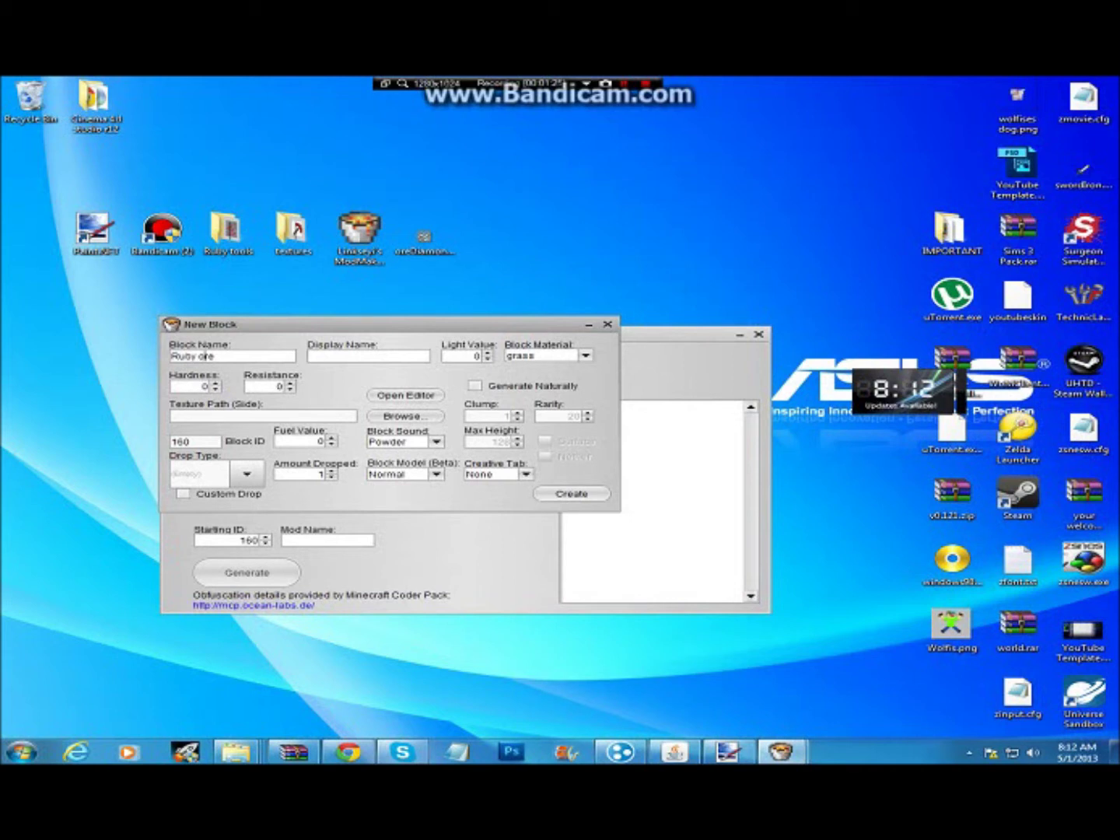
{"action": "left_click", "coordinate": [196, 356]}
{"action": "key", "text": "BackSpace"}
{"action": "type", "text": "Ruby Ore"}
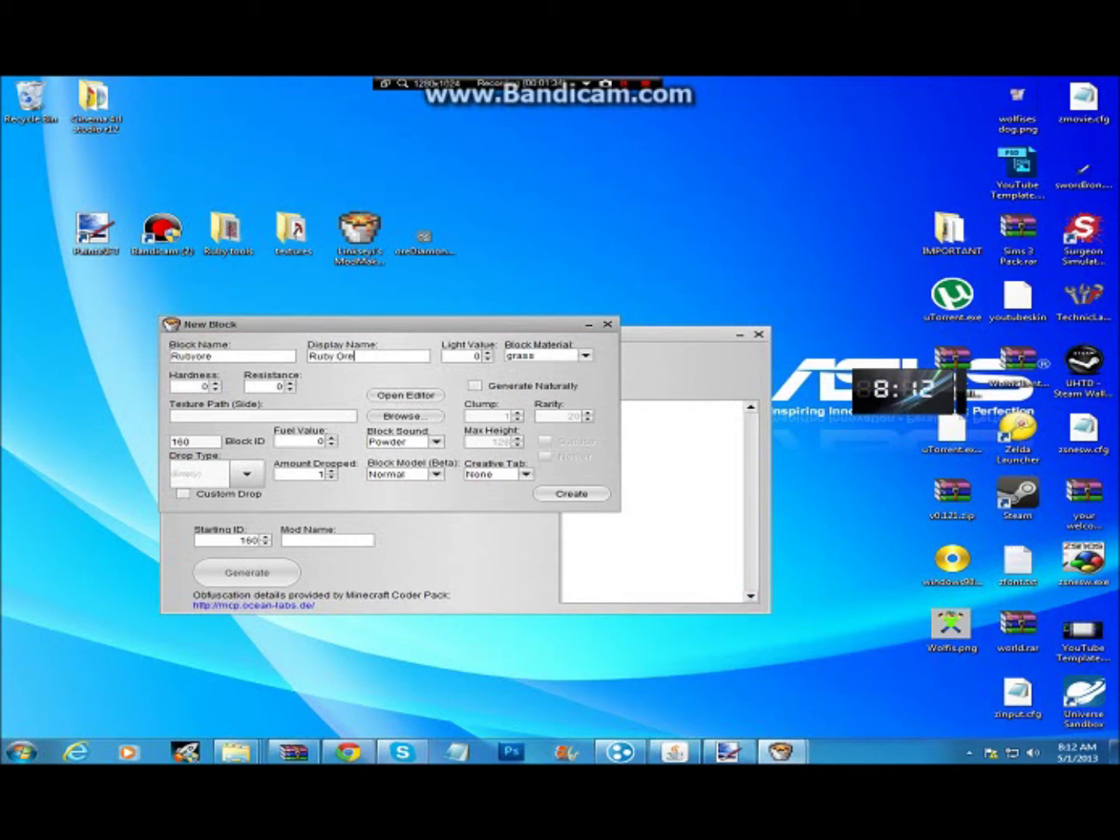
{"action": "left_click_drag", "start_coordinate": [354, 355], "coordinate": [307, 355]}
{"action": "left_click", "coordinate": [354, 355]}
{"action": "left_click", "coordinate": [308, 355]}
{"action": "left_click", "coordinate": [354, 355]}
{"action": "left_click", "coordinate": [354, 355]}
Set the new block's hardness to 2
{"action": "left_click", "coordinate": [206, 387]}
{"action": "type", "text": ".1"}
{"action": "key", "text": "BackSpace"}
{"action": "type", "text": "5"}
{"action": "key", "text": "BackSpace"}
{"action": "key", "text": "BackSpace"}
{"action": "key", "text": "BackSpace"}
{"action": "type", "text": "2"}
Choose oreRuby.png from the Ruby tools folder on the Desktop as the block's side texture
{"action": "left_click", "coordinate": [405, 417]}
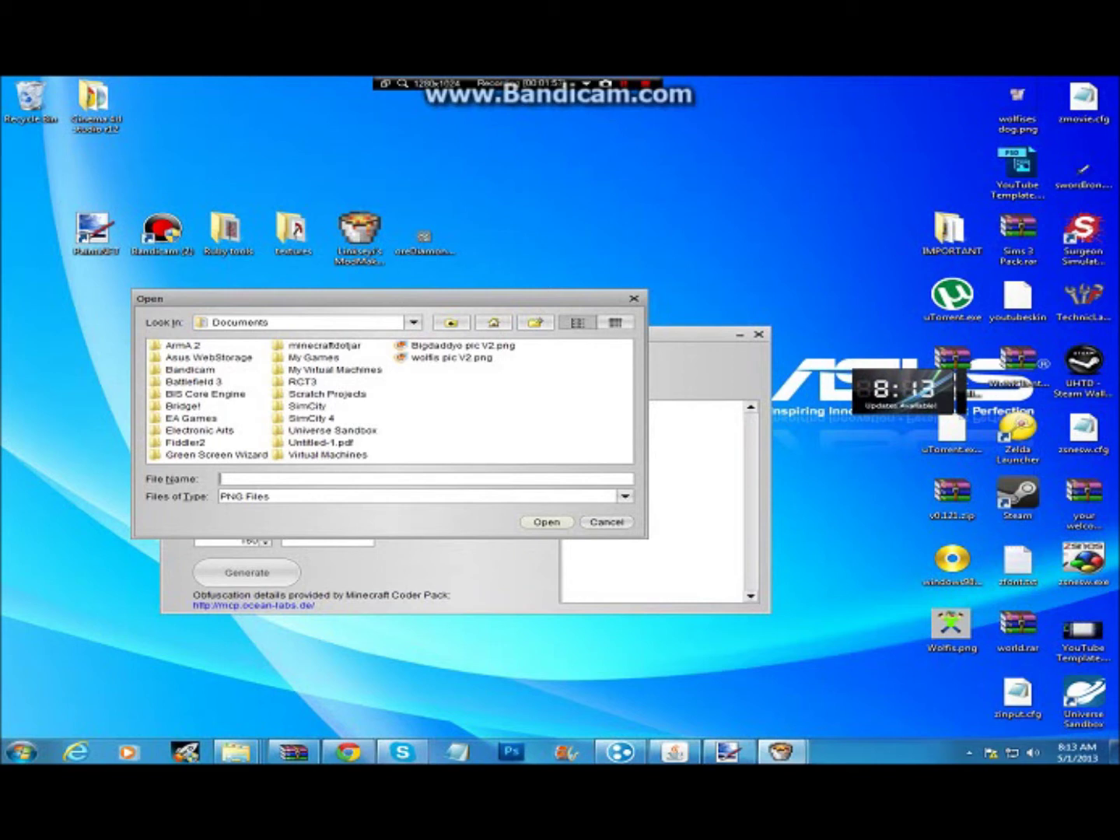
{"action": "left_click", "coordinate": [494, 322]}
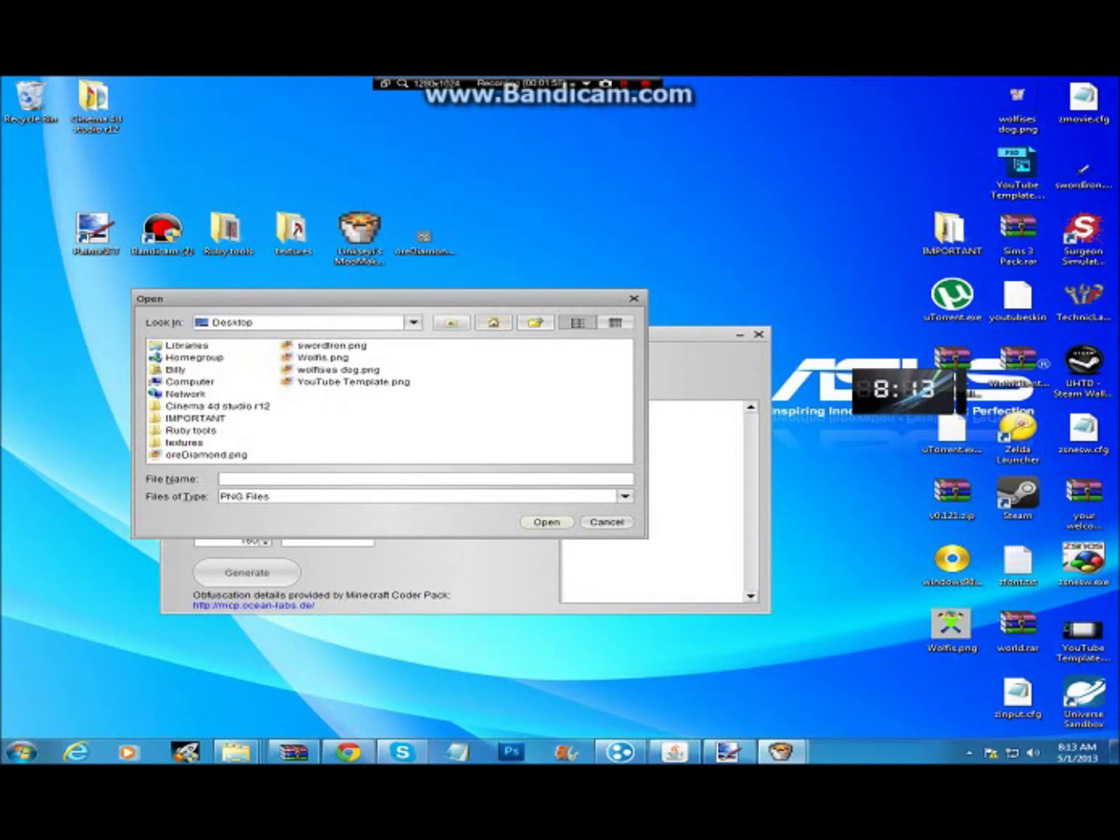
{"action": "double_click", "coordinate": [190, 430]}
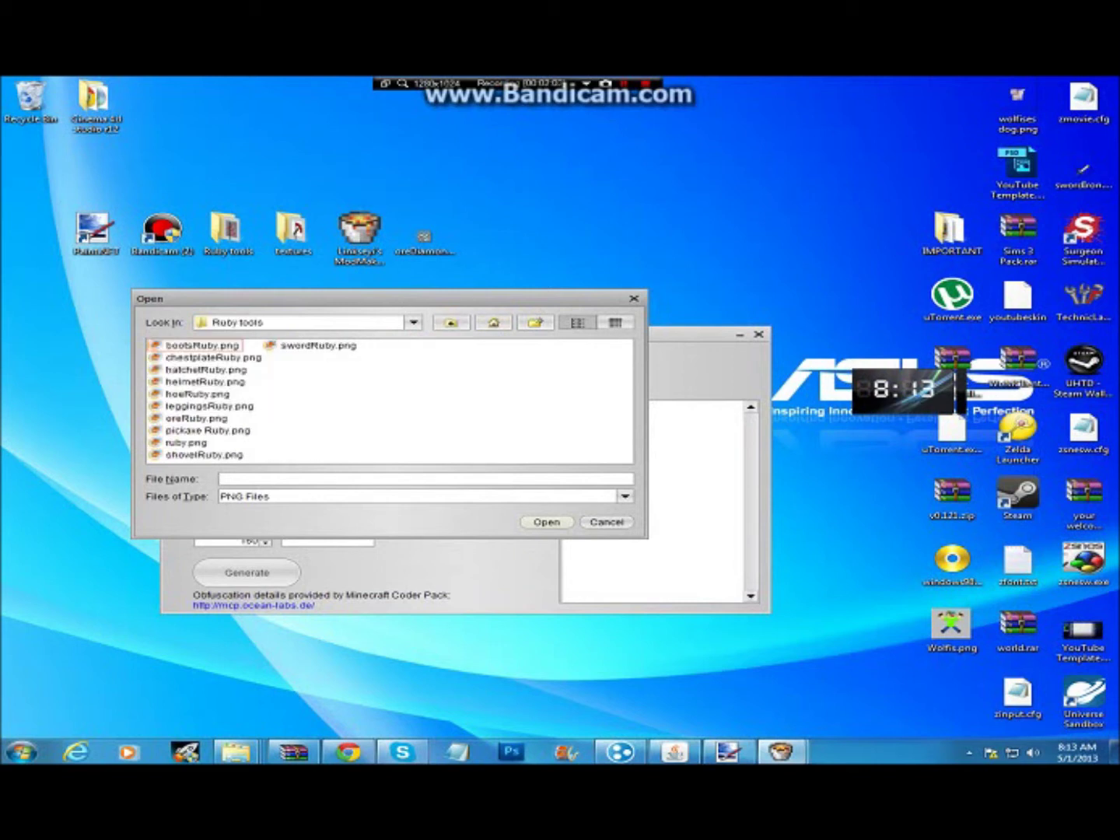
{"action": "double_click", "coordinate": [196, 418]}
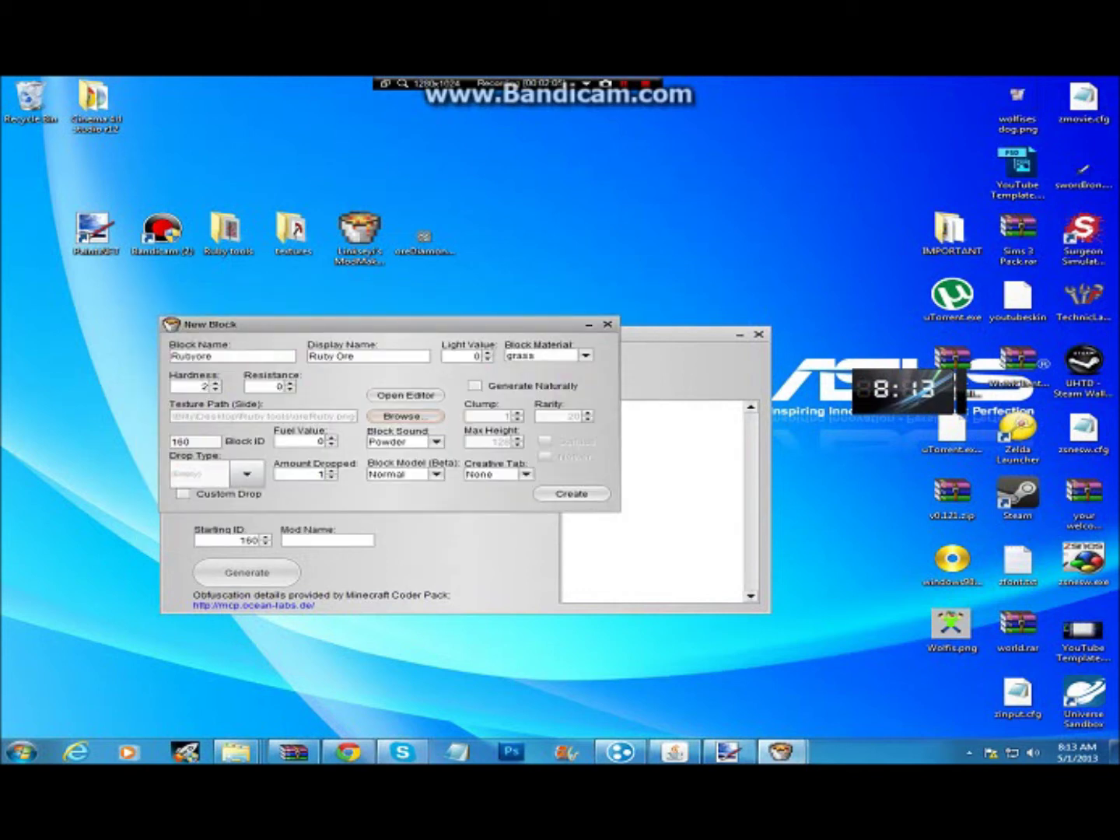
Set the new block's resistance to 4
{"action": "left_click", "coordinate": [268, 387]}
{"action": "type", "text": ".6"}
{"action": "key", "text": "BackSpace"}
{"action": "key", "text": "BackSpace"}
{"action": "key", "text": "BackSpace"}
{"action": "type", "text": "4"}
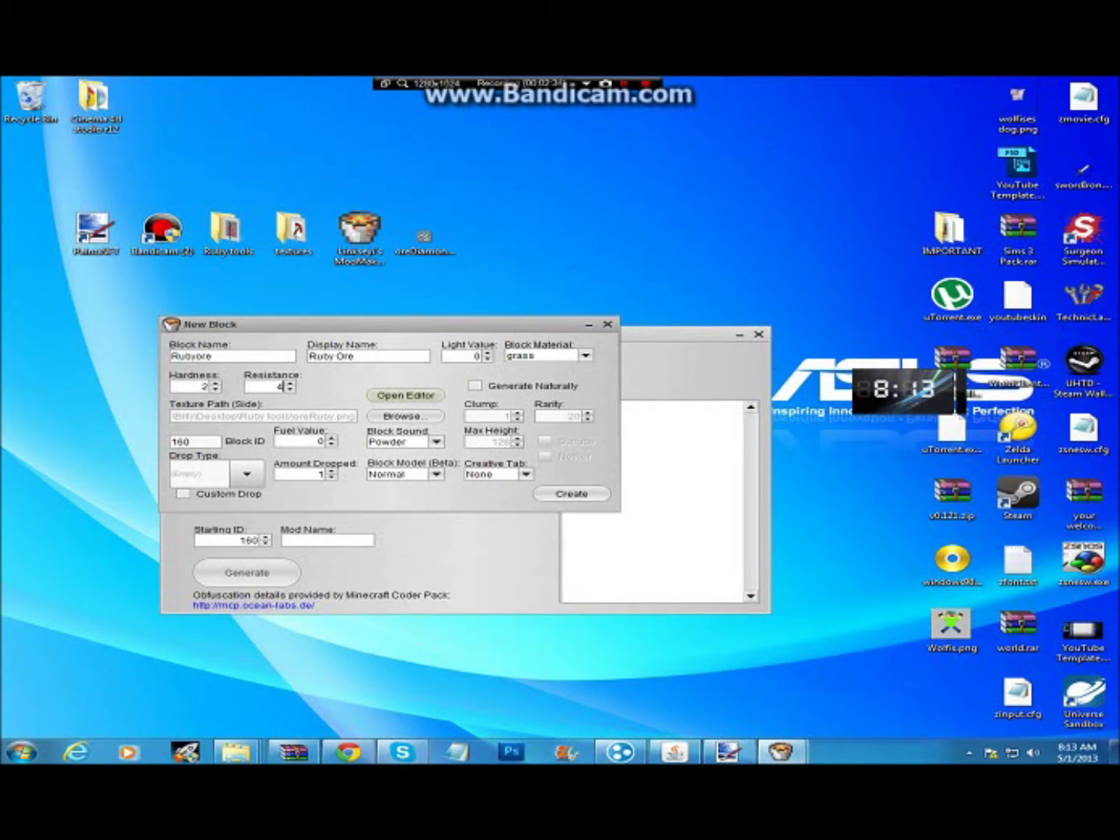
Make the block generate naturally with a maximum height of 15, leaving surface generation off
{"action": "left_click", "coordinate": [474, 385]}
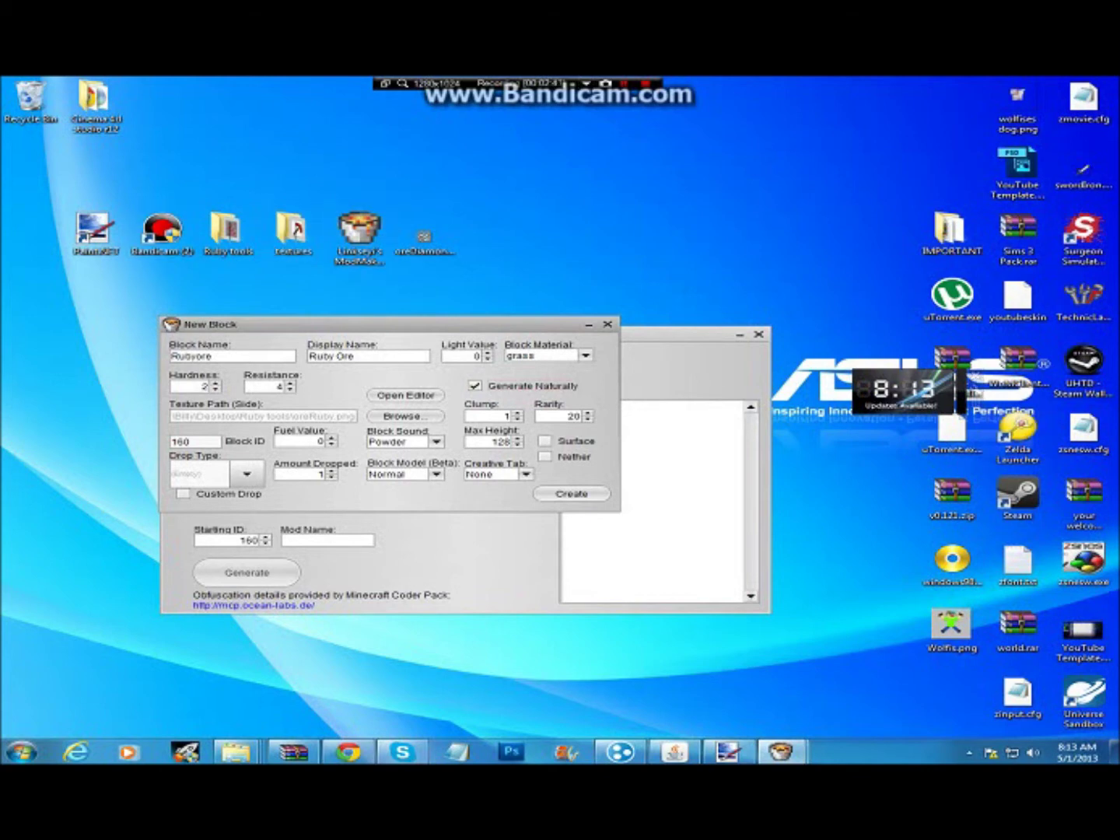
{"action": "left_click_drag", "start_coordinate": [676, 334], "coordinate": [1055, 77]}
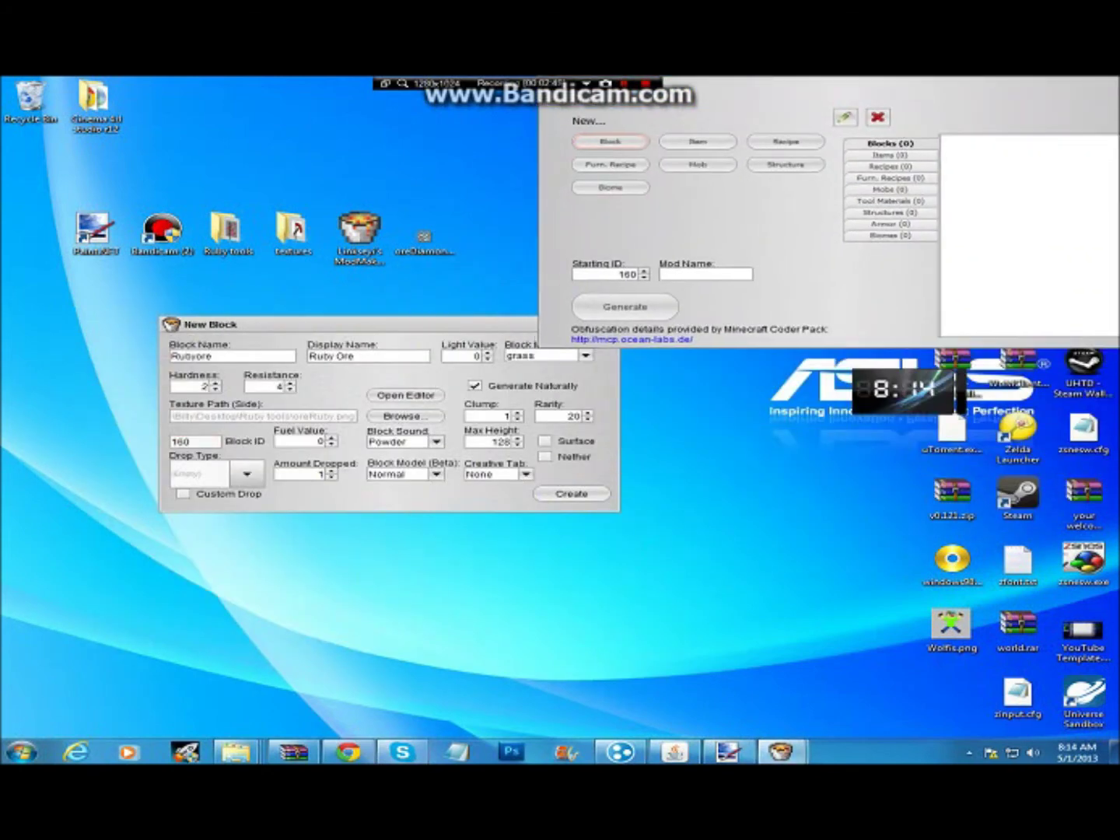
{"action": "key", "text": "alt+Tab"}
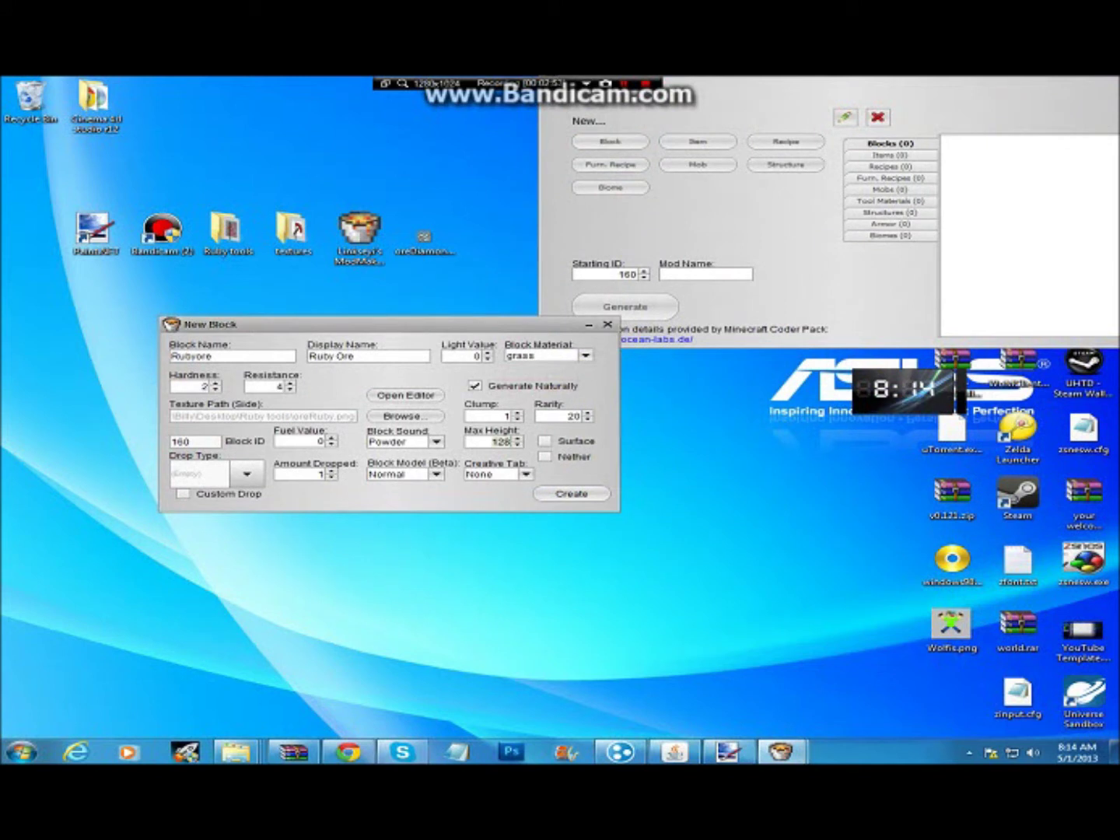
{"action": "key", "text": "BackSpace"}
{"action": "key", "text": "BackSpace"}
{"action": "key", "text": "BackSpace"}
{"action": "type", "text": "15"}
{"action": "left_click", "coordinate": [545, 441]}
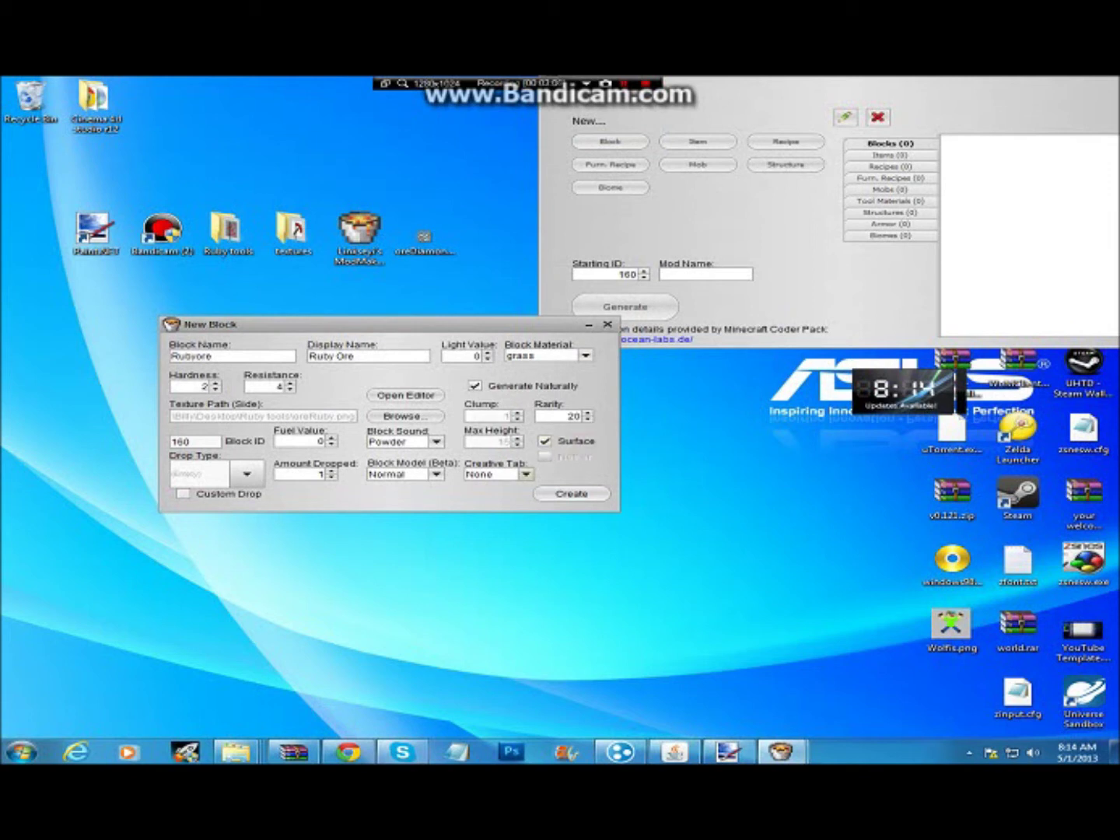
{"action": "left_click", "coordinate": [544, 441]}
Assign the block to the Block creative tab and choose the Normal block model
{"action": "left_click", "coordinate": [526, 474]}
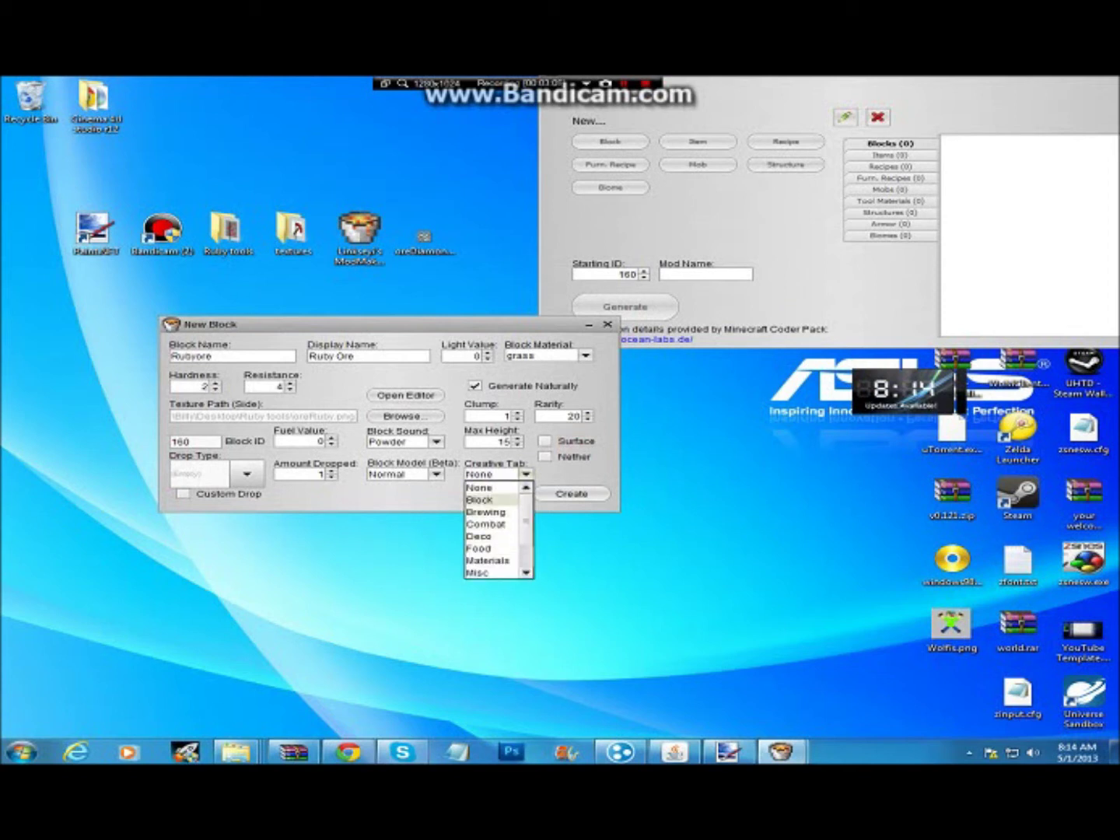
{"action": "left_click", "coordinate": [480, 500]}
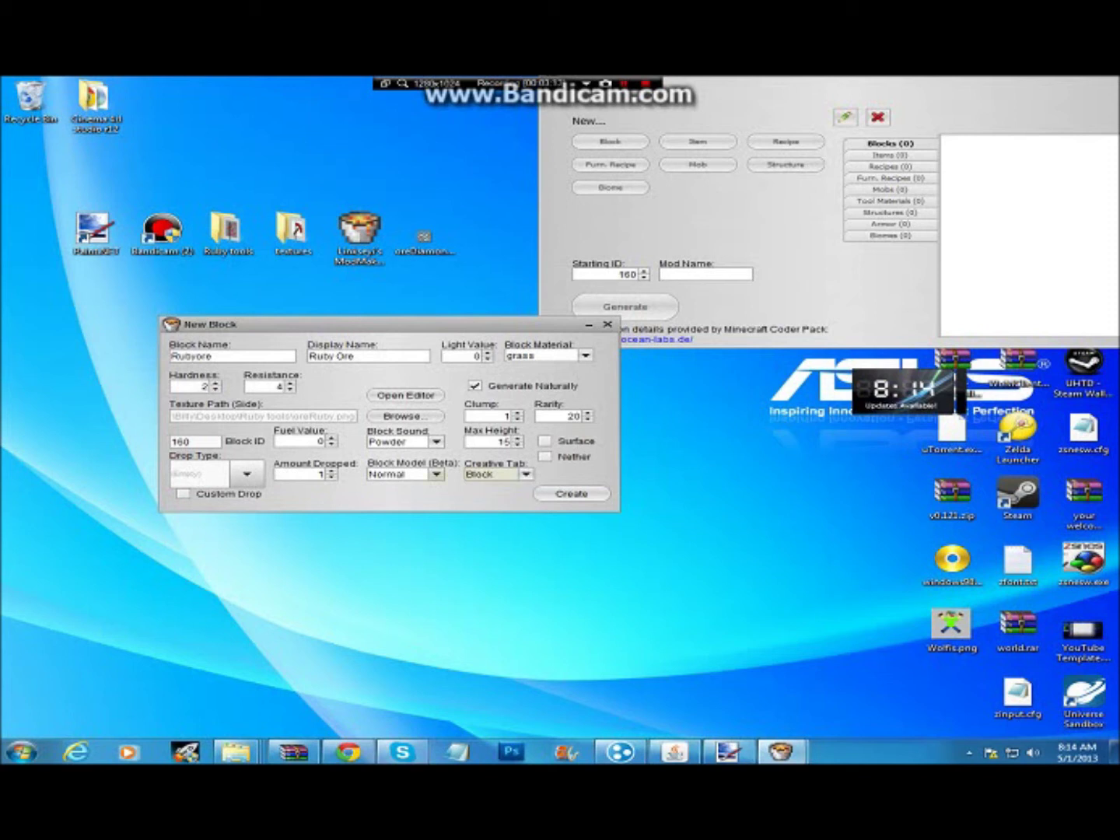
{"action": "left_click", "coordinate": [436, 473]}
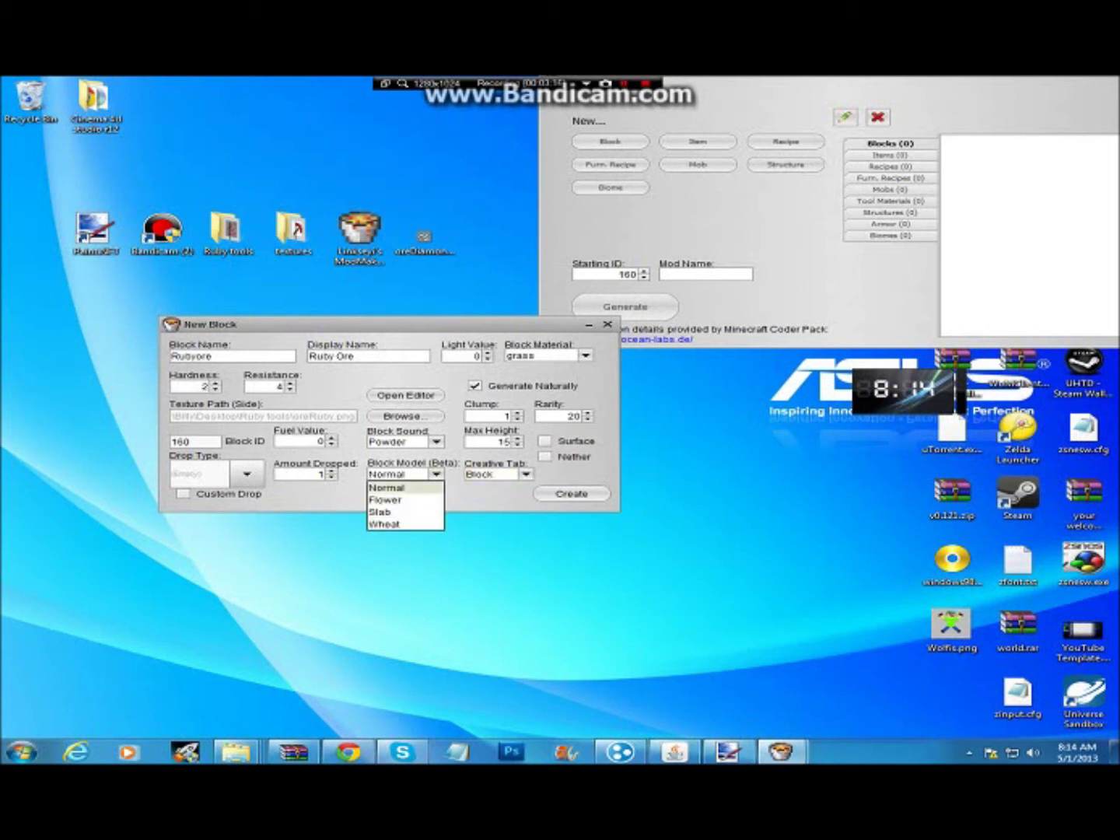
{"action": "left_click", "coordinate": [386, 487]}
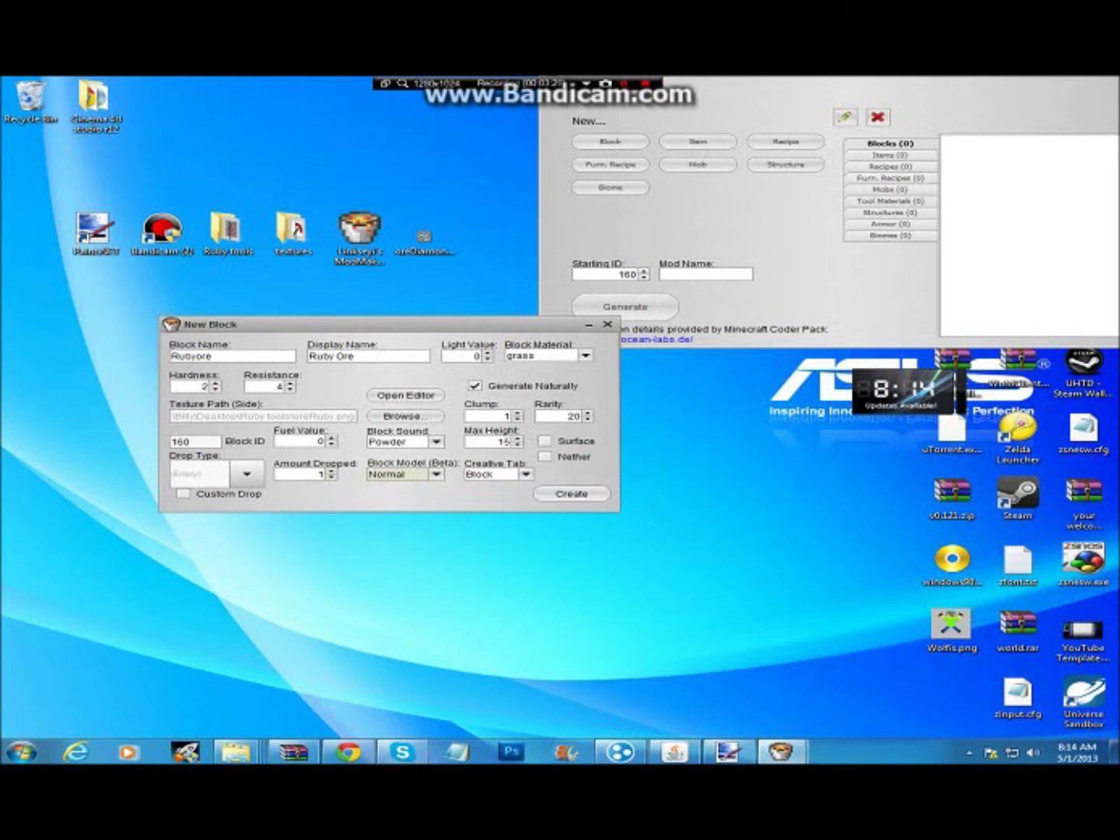
{"action": "left_click", "coordinate": [182, 494]}
{"action": "left_click", "coordinate": [247, 473]}
{"action": "scroll", "coordinate": [207, 541], "scroll_direction": "down", "scroll_amount": 5}
{"action": "scroll", "coordinate": [208, 541], "scroll_direction": "up", "scroll_amount": 5}
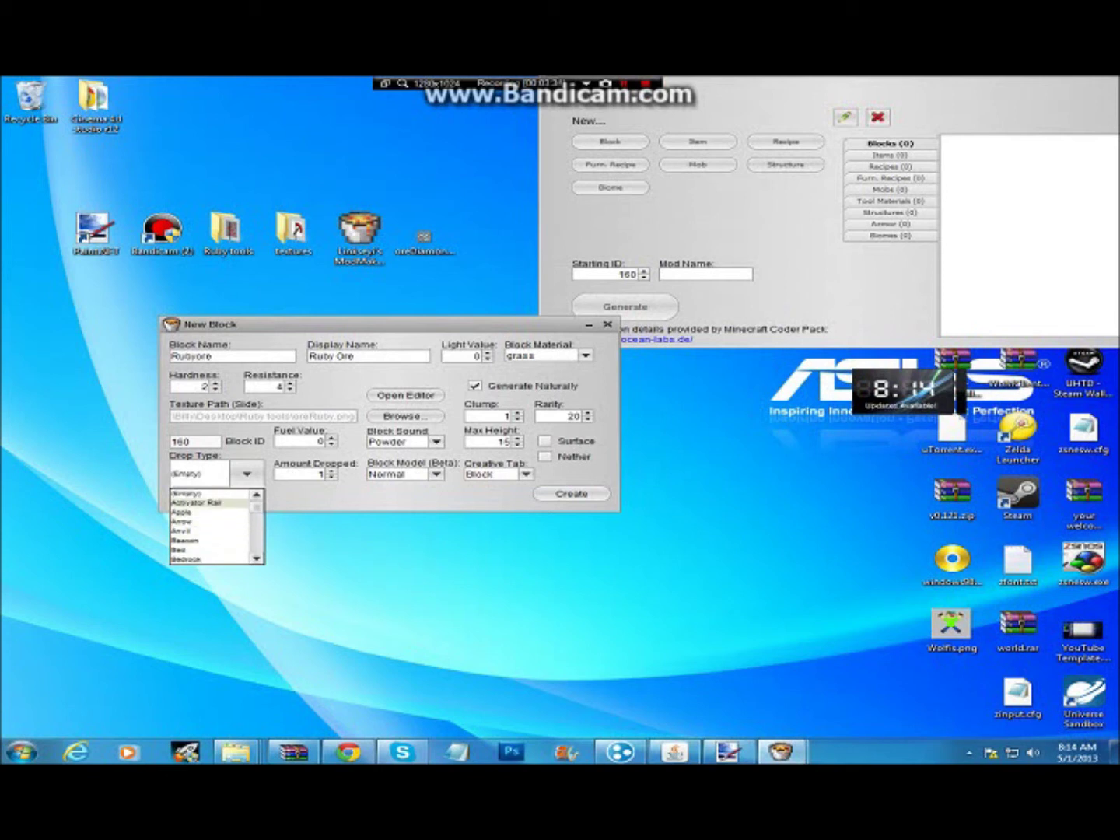
{"action": "left_click", "coordinate": [187, 494]}
{"action": "left_click", "coordinate": [182, 493]}
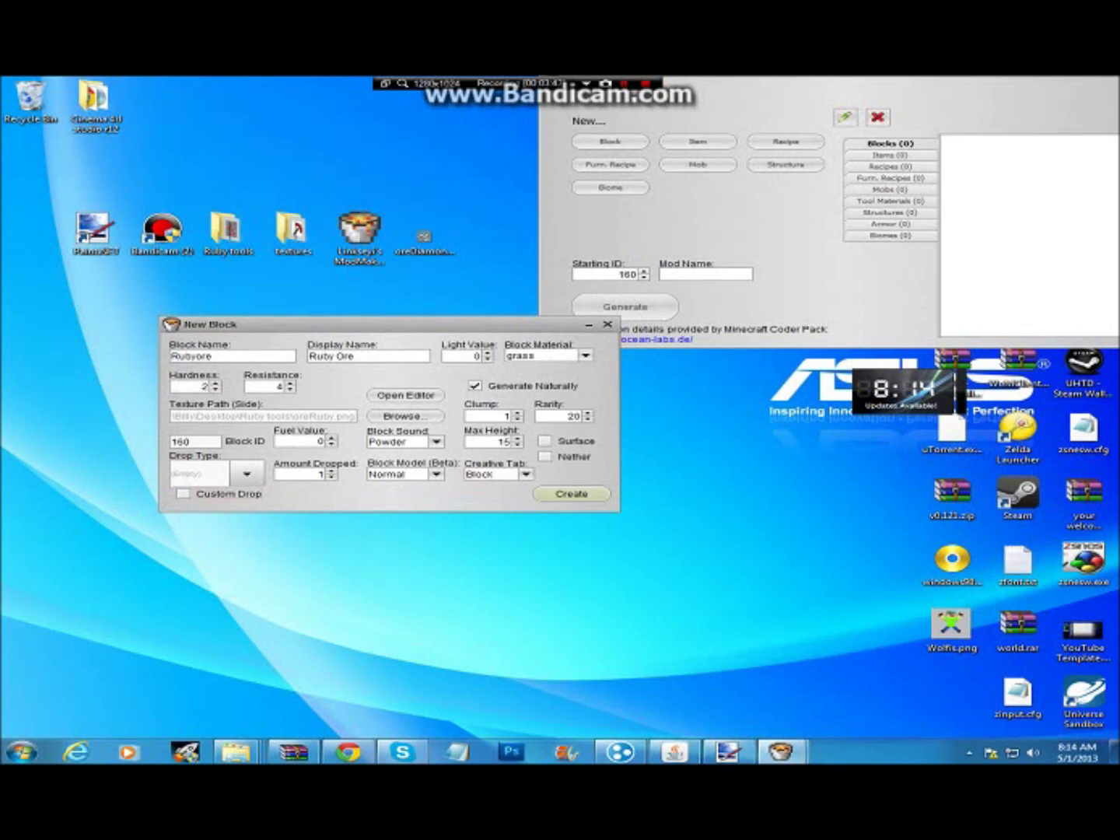
Create the Ruby Ore block and select it in the mod's block list
{"action": "left_click", "coordinate": [572, 493]}
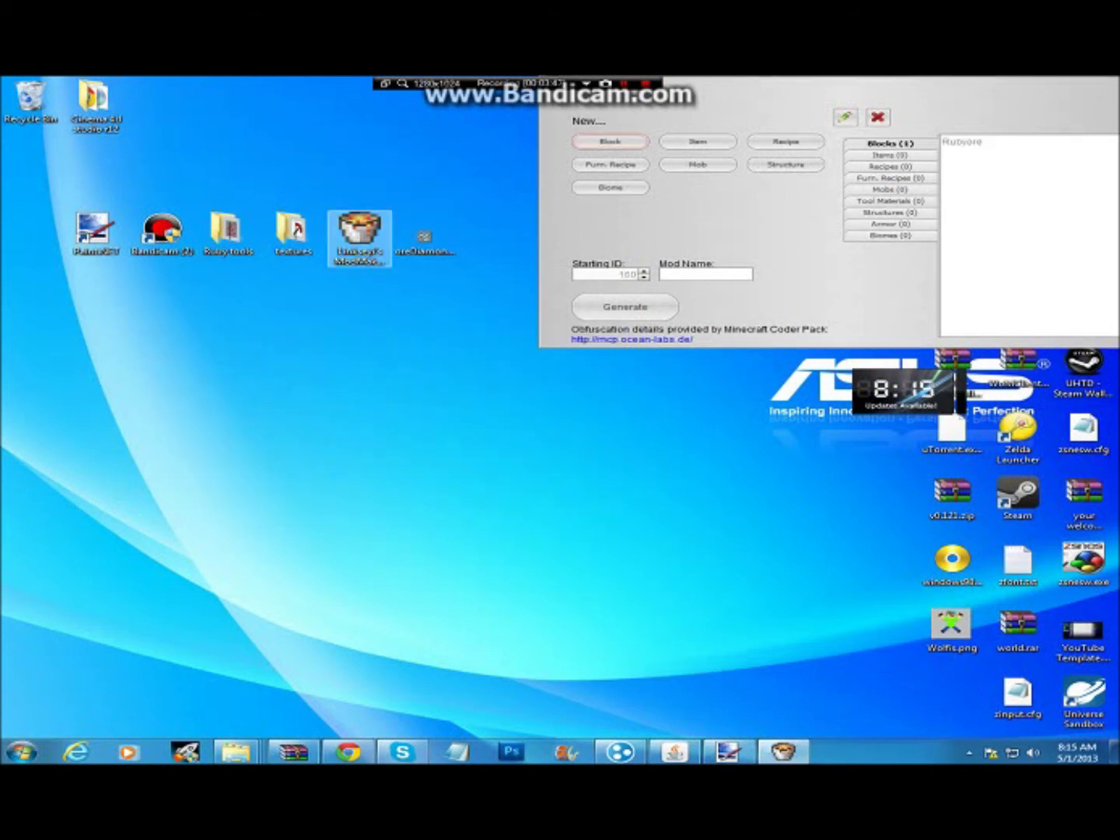
{"action": "left_click_drag", "start_coordinate": [844, 78], "coordinate": [192, 253]}
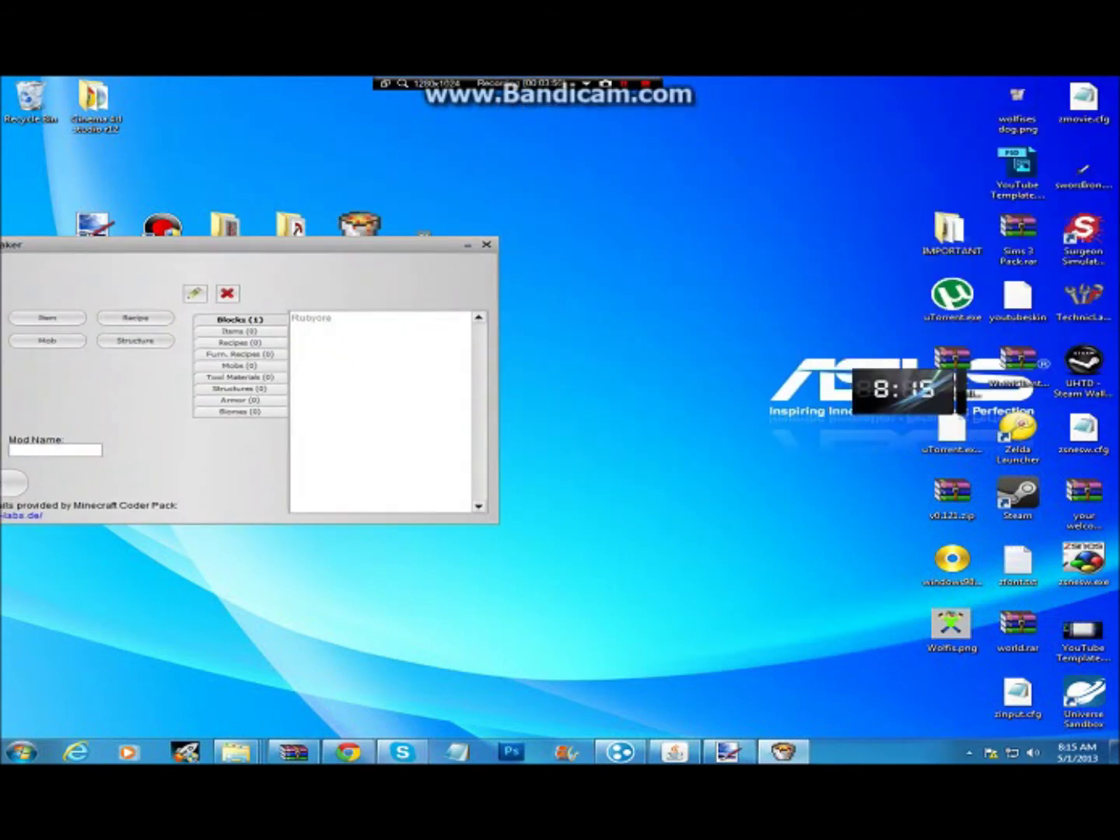
{"action": "left_click", "coordinate": [312, 318]}
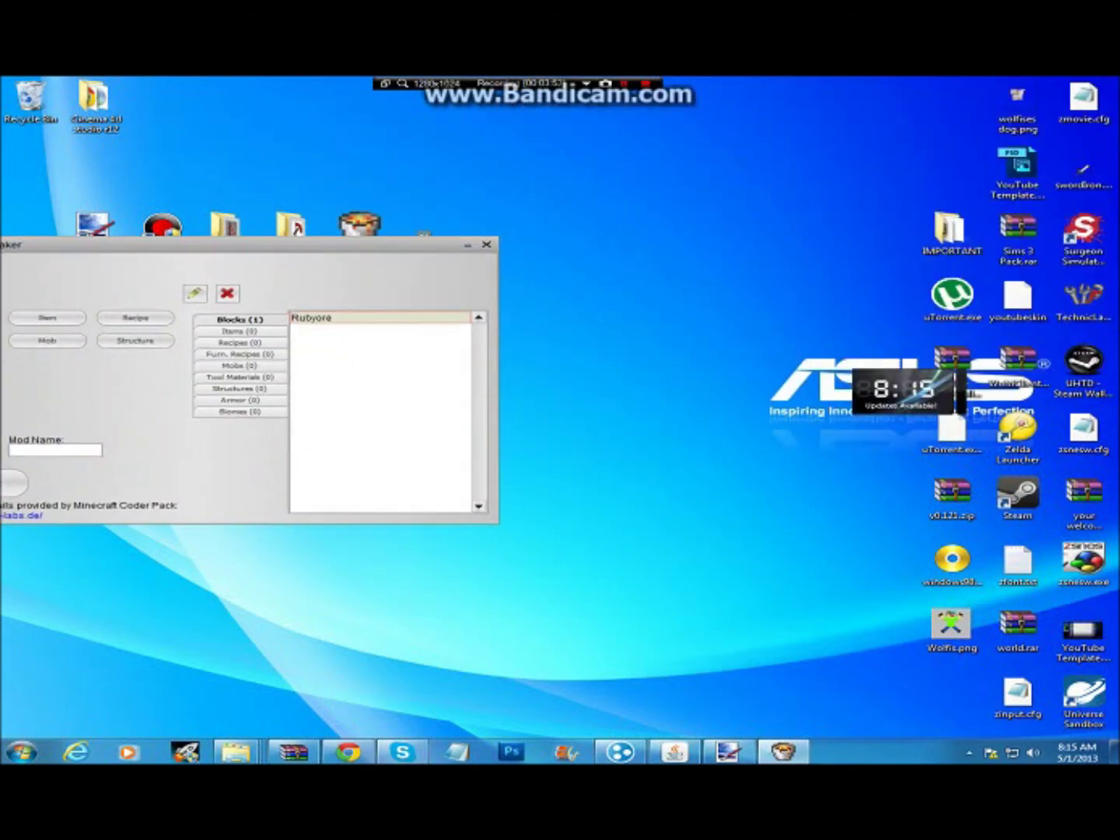
Start a new item with both its item name and display name set to Ruby
{"action": "left_click_drag", "start_coordinate": [388, 244], "coordinate": [641, 214]}
{"action": "left_click", "coordinate": [299, 289]}
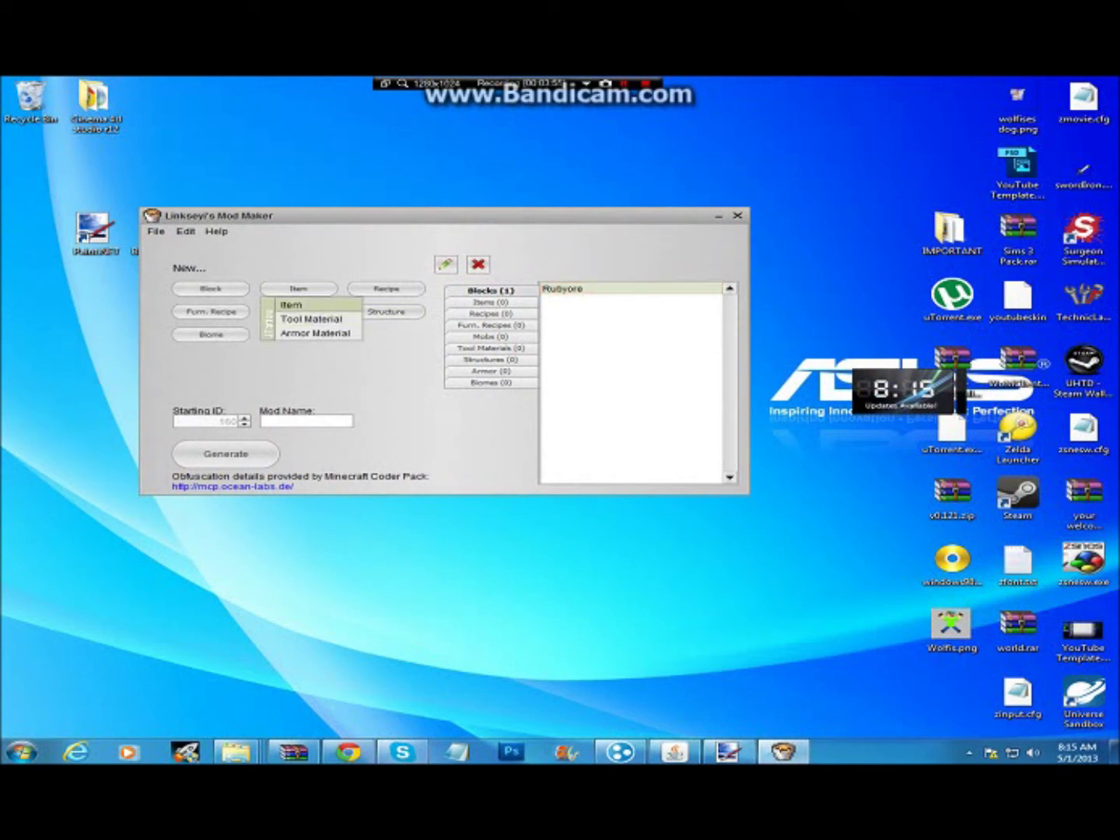
{"action": "left_click", "coordinate": [294, 303]}
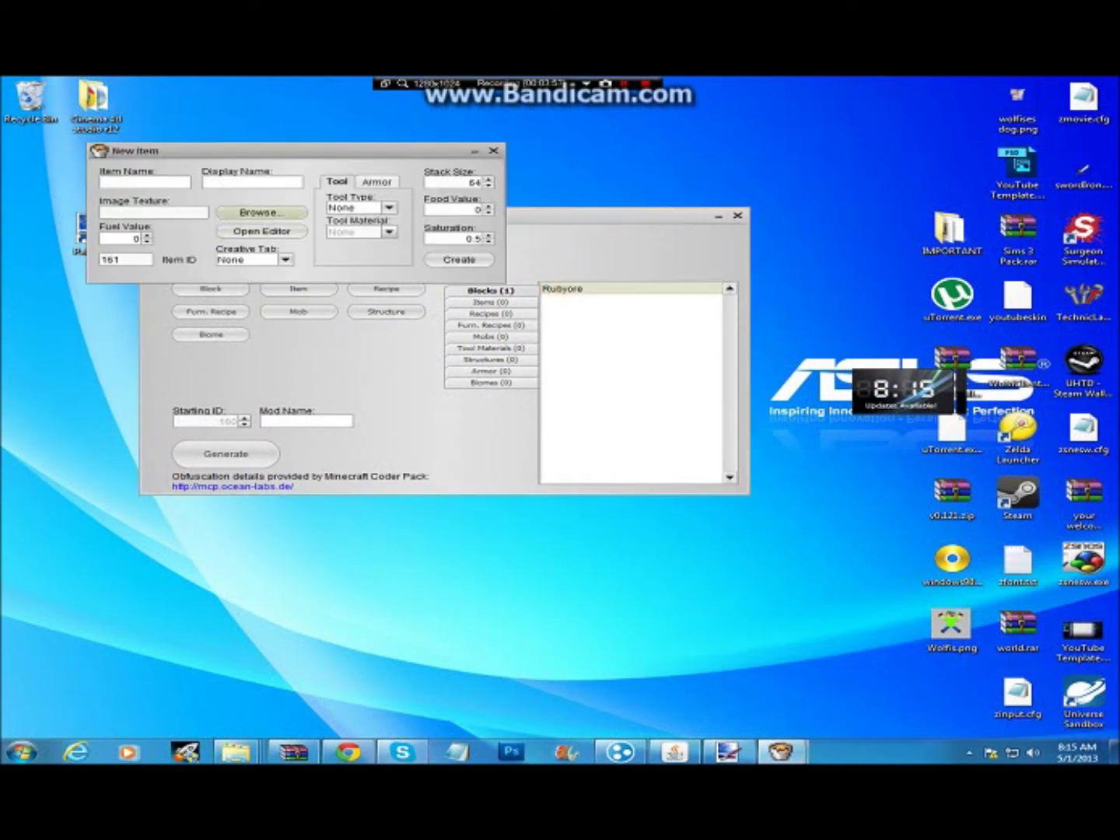
{"action": "type", "text": "Ruby"}
{"action": "left_click", "coordinate": [205, 182]}
{"action": "type", "text": "Ruby"}
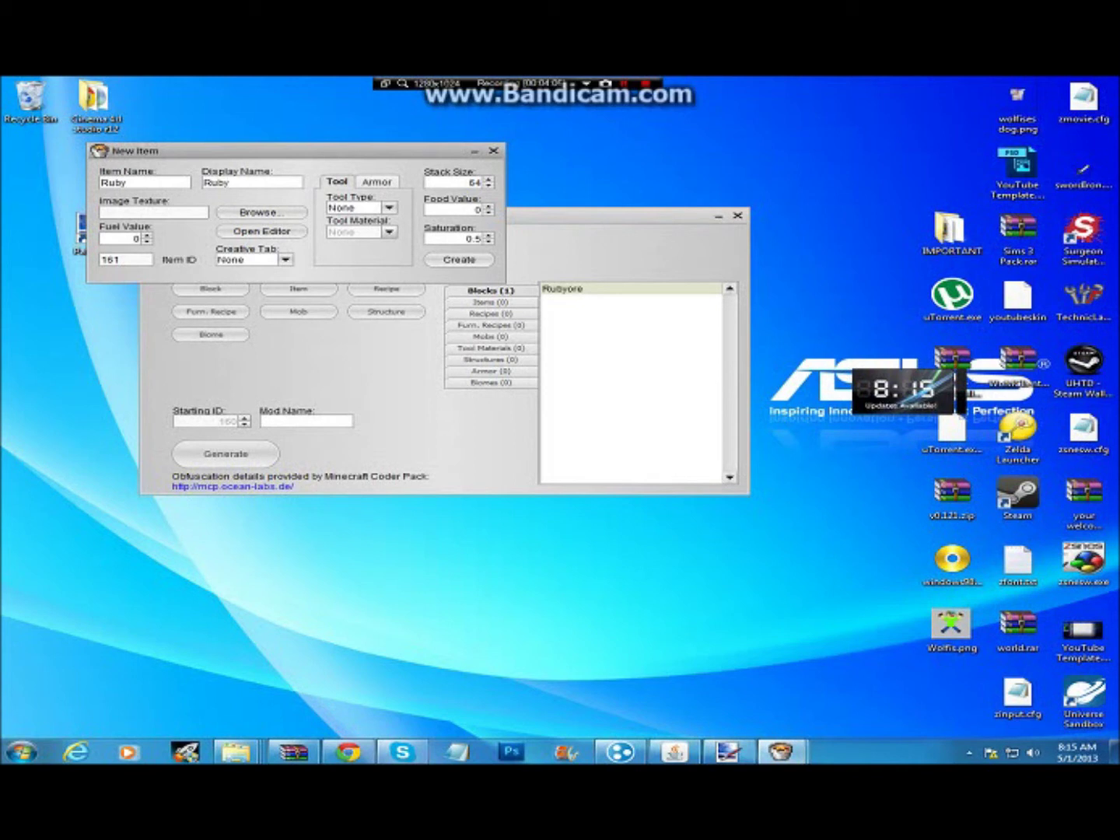
Use ruby.png from the Desktop's Ruby tools folder as the item's texture, then create the item and select it in the item list
{"action": "left_click", "coordinate": [262, 213]}
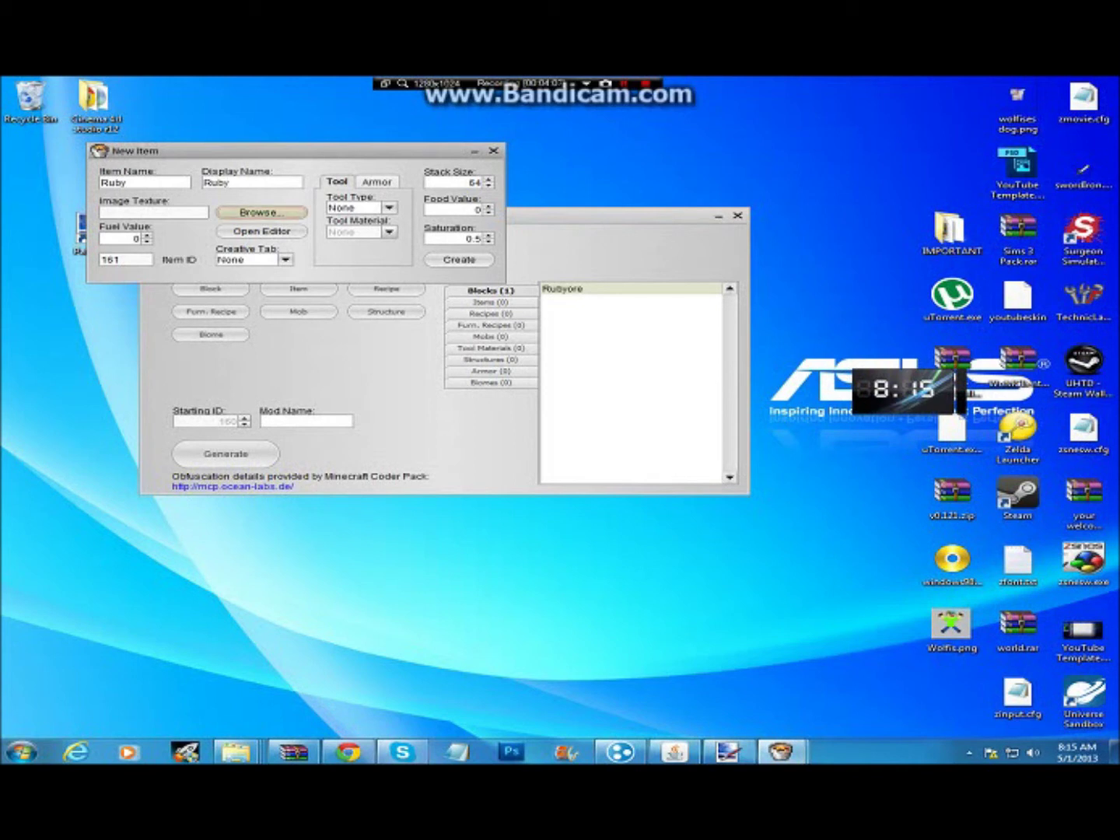
{"action": "left_click", "coordinate": [262, 212]}
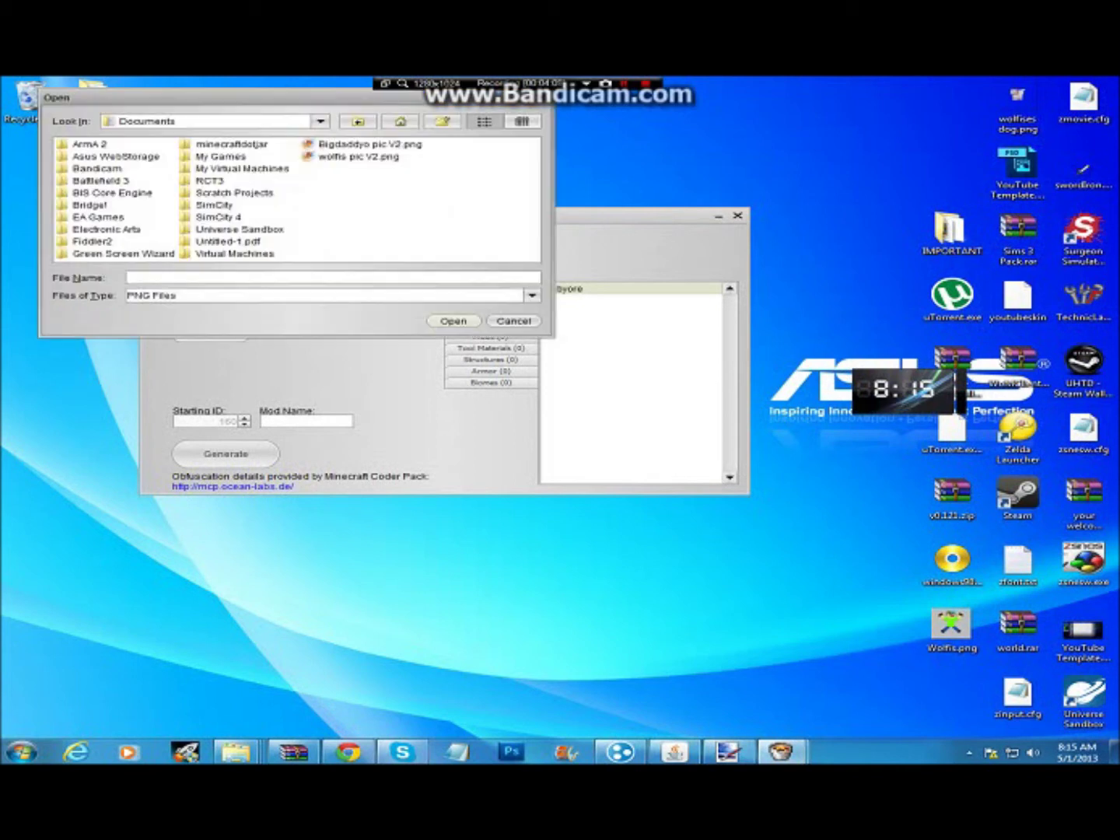
{"action": "left_click", "coordinate": [402, 122]}
{"action": "left_click", "coordinate": [97, 229]}
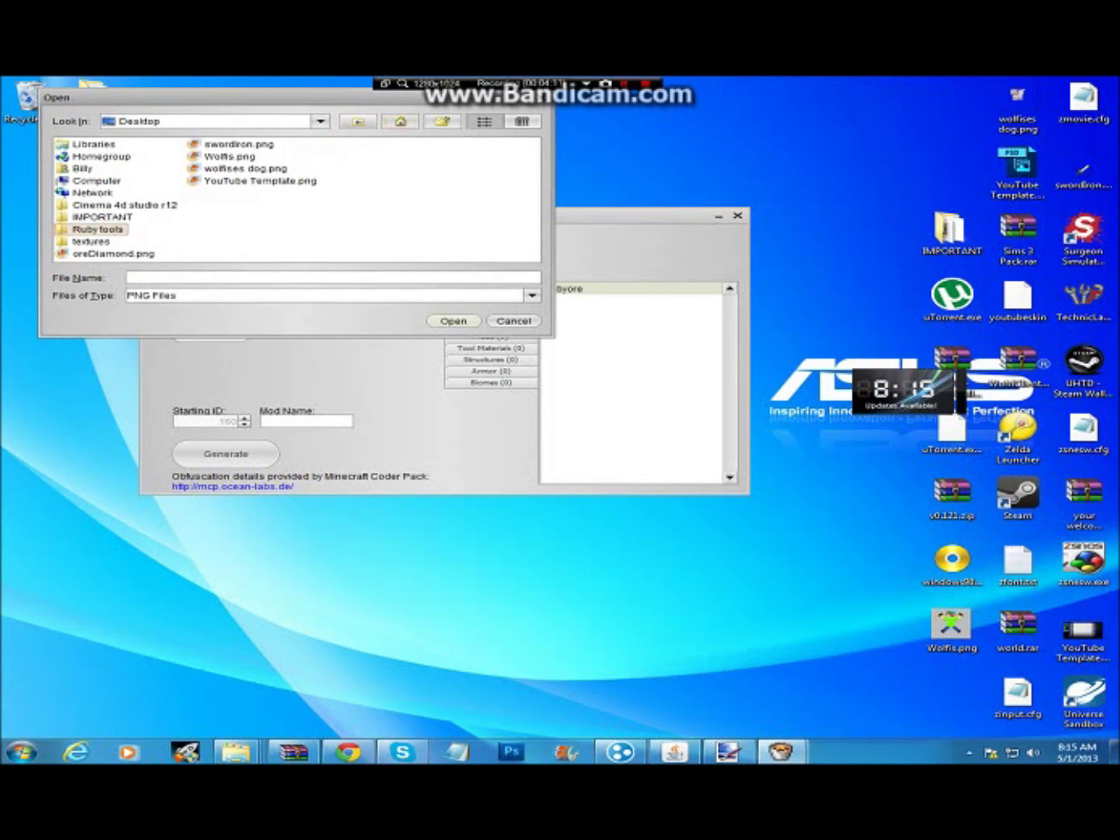
{"action": "double_click", "coordinate": [97, 228]}
{"action": "left_click", "coordinate": [94, 241]}
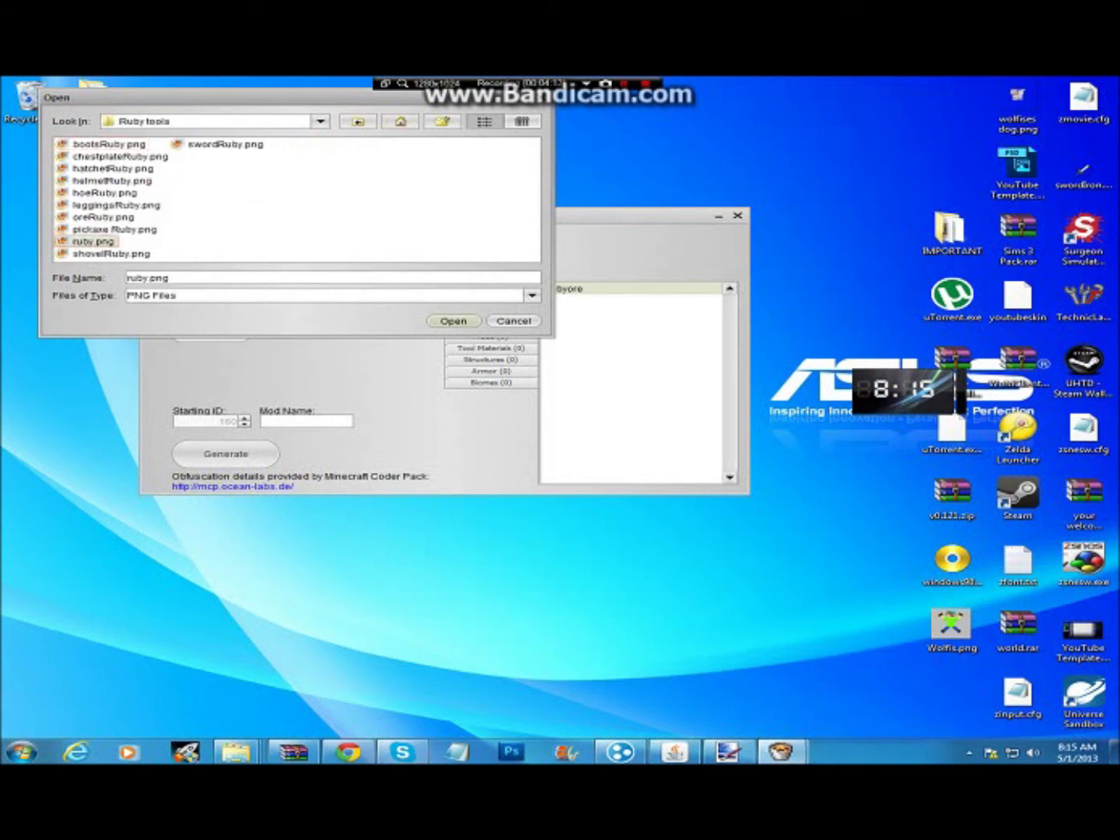
{"action": "left_click", "coordinate": [453, 321]}
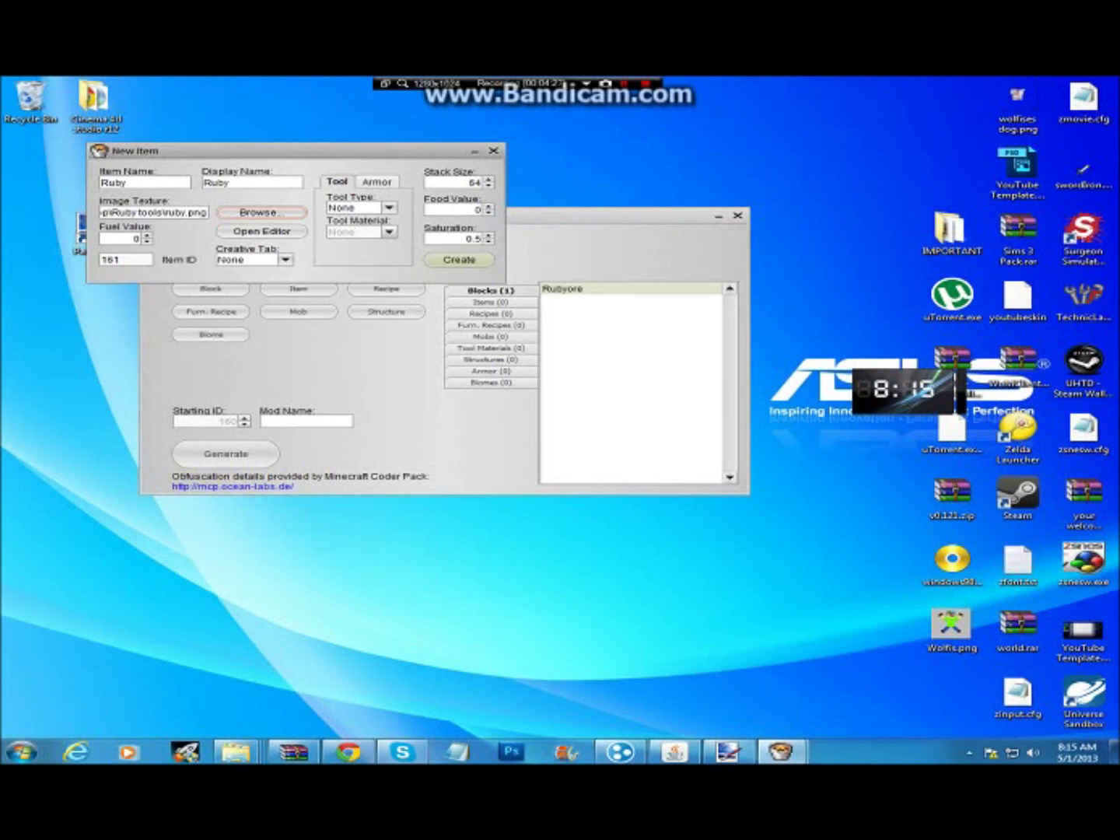
{"action": "key", "text": "Return"}
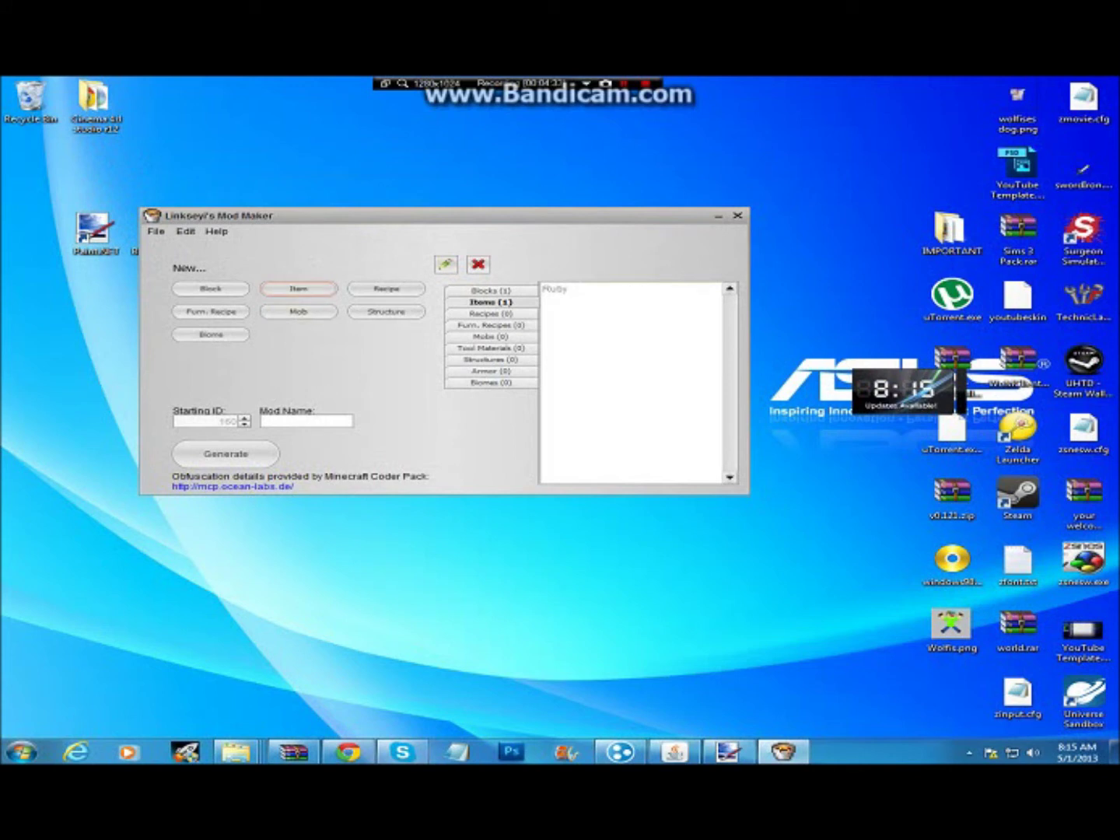
{"action": "left_click", "coordinate": [630, 289]}
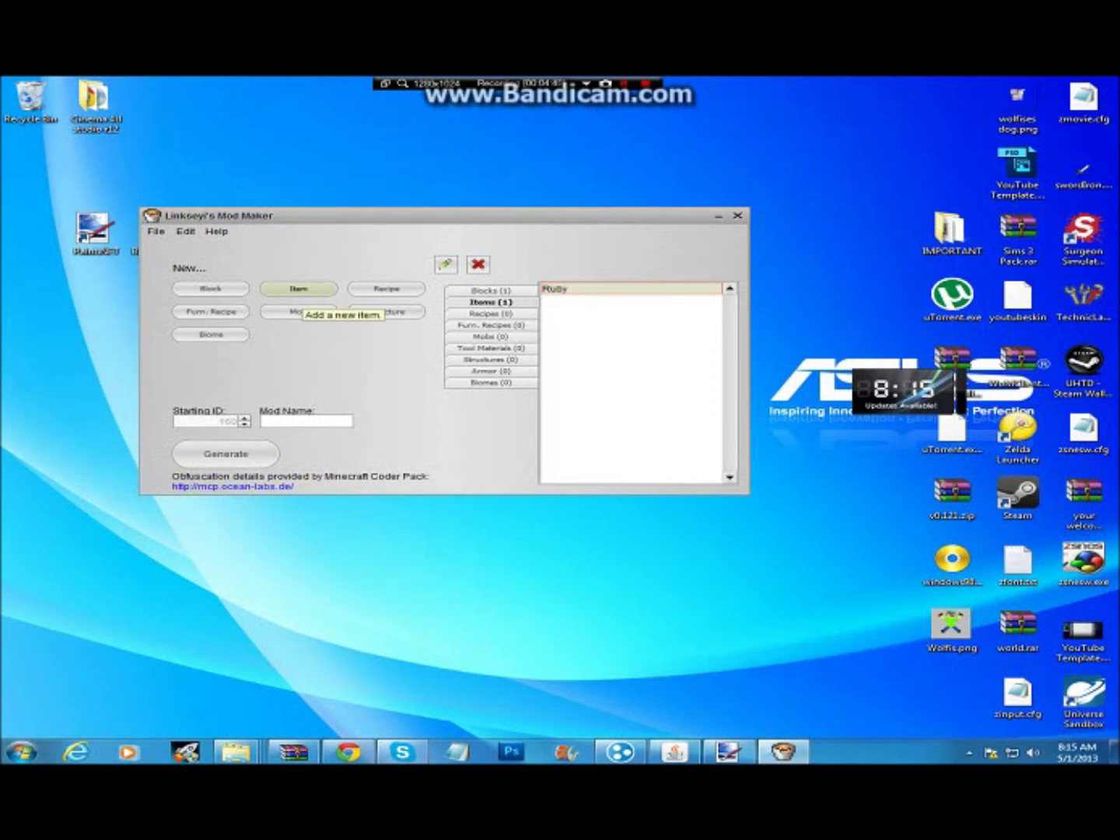
Start a new item with the item name rubypicaxe and the display name Ruby Pickaxe
{"action": "left_click", "coordinate": [299, 290]}
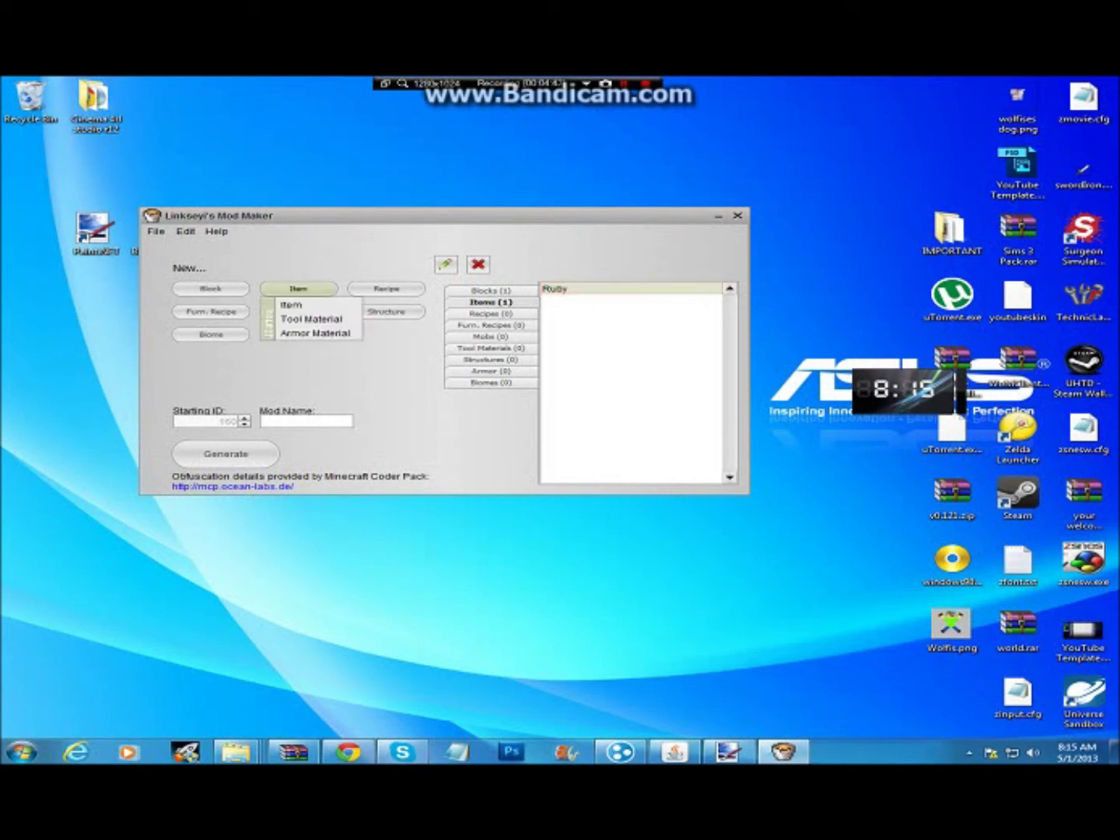
{"action": "left_click", "coordinate": [290, 305]}
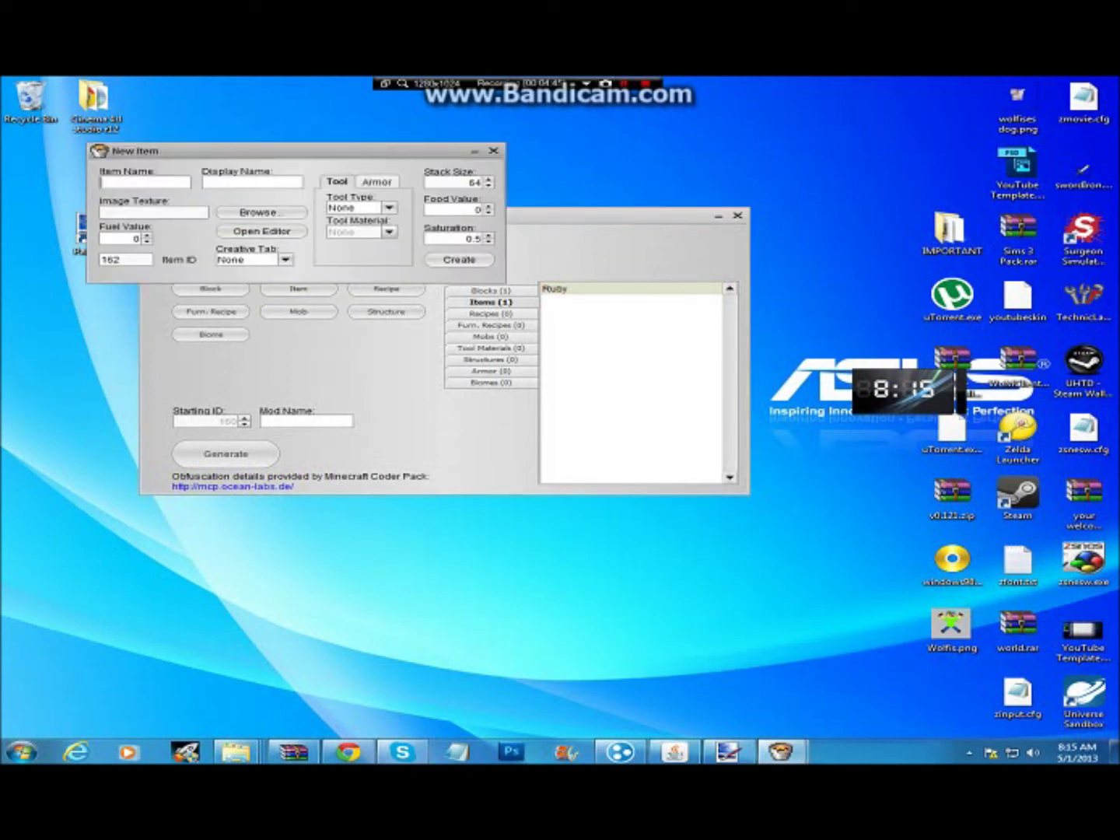
{"action": "type", "text": "rubypicaxe"}
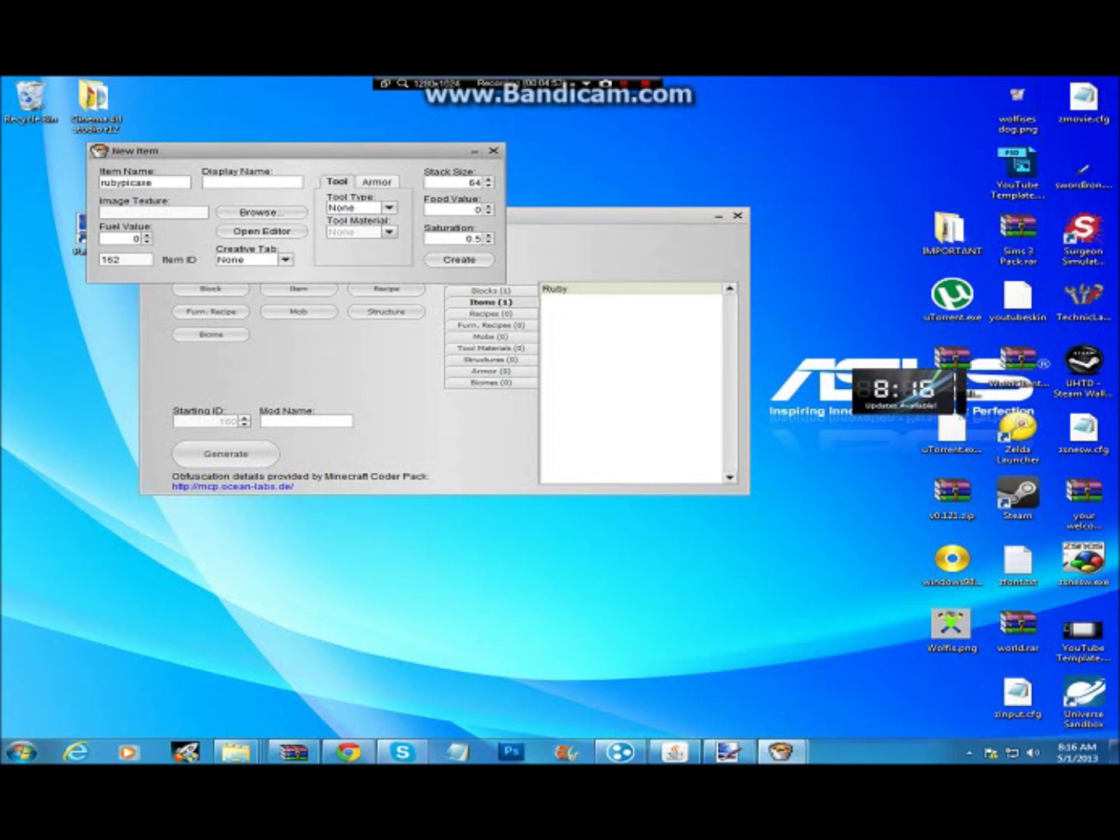
{"action": "type", "text": "Ruby"}
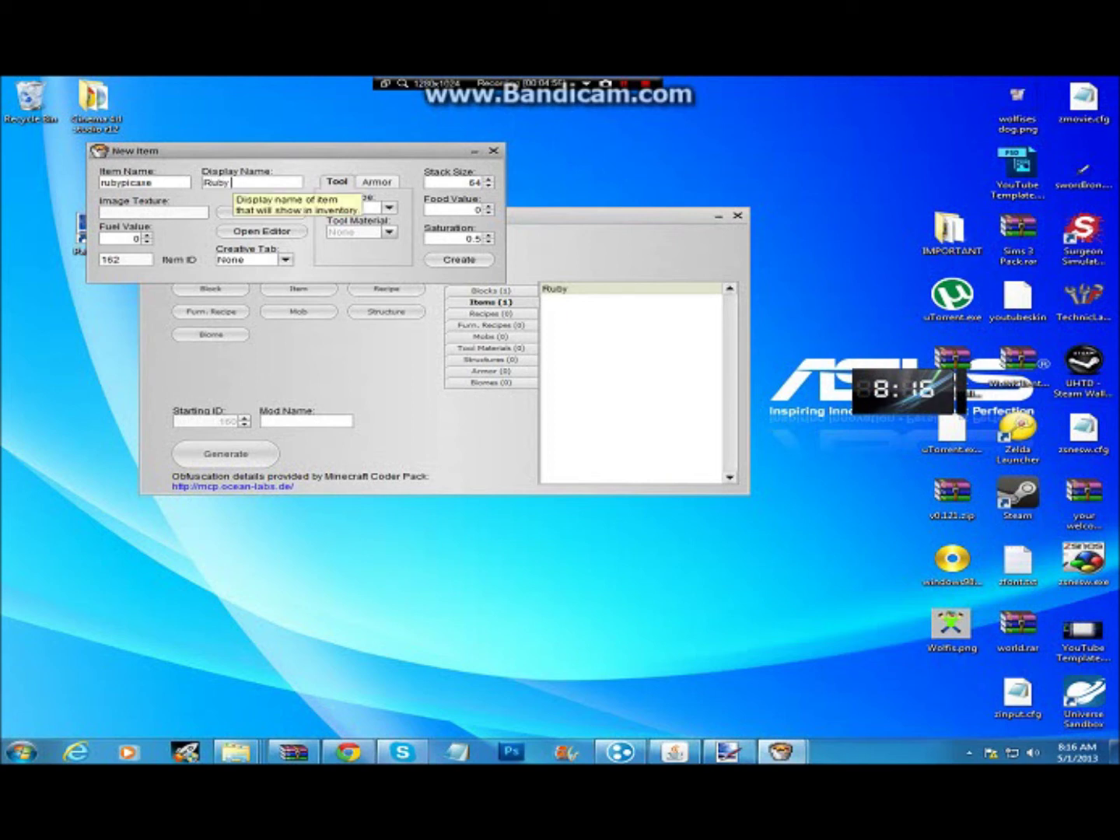
{"action": "type", "text": " Pickaxe"}
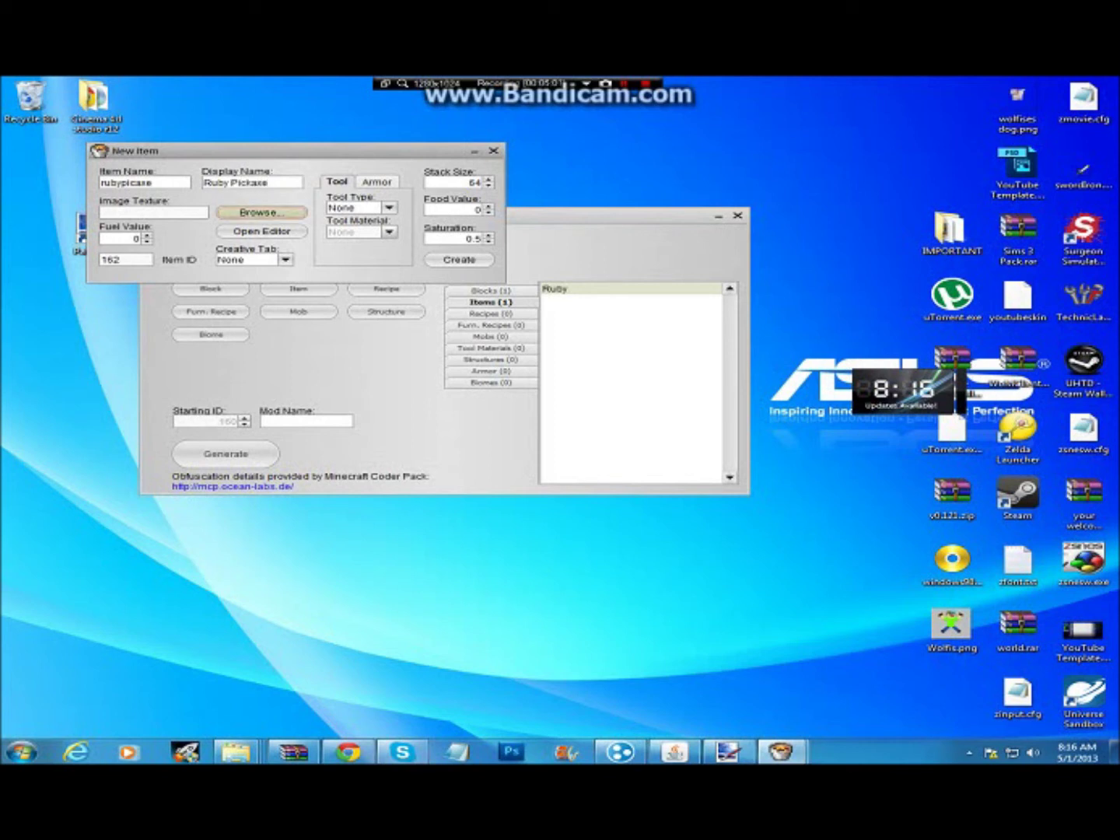
Use pickaxe Ruby.png from the Desktop's Ruby tools folder as the new item's image texture
{"action": "left_click", "coordinate": [261, 212]}
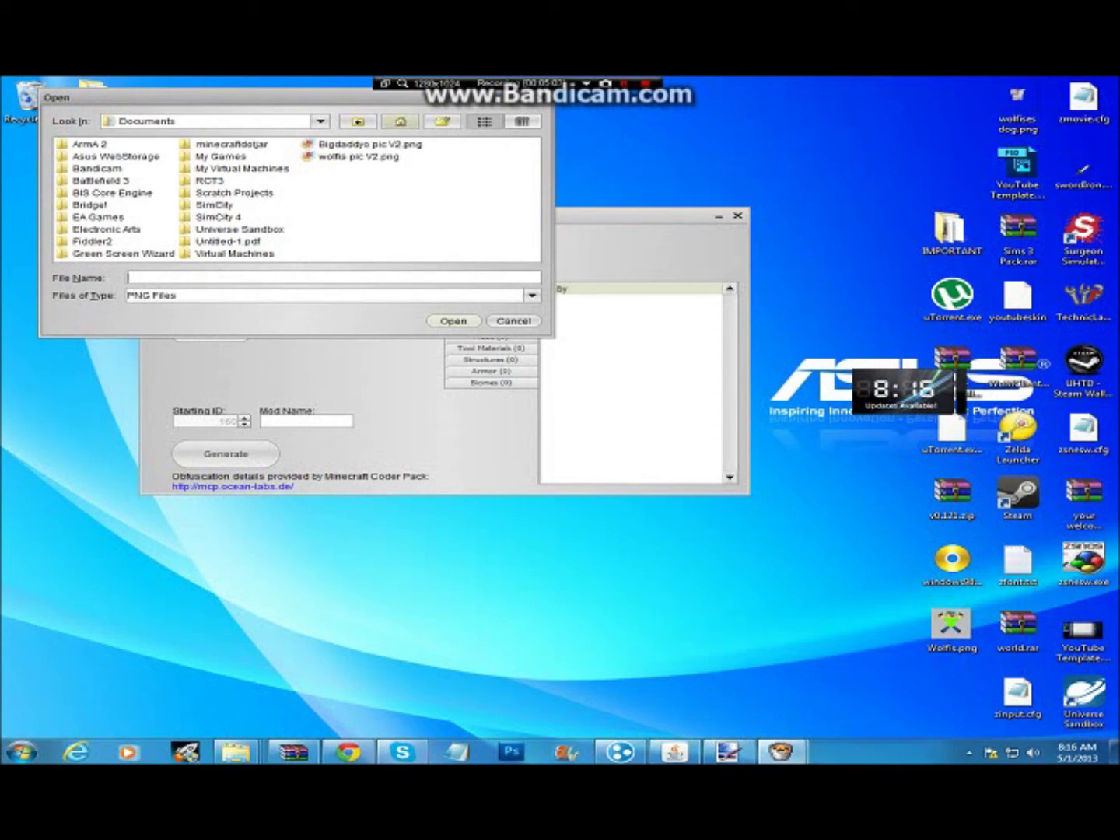
{"action": "left_click", "coordinate": [401, 121]}
{"action": "double_click", "coordinate": [90, 242]}
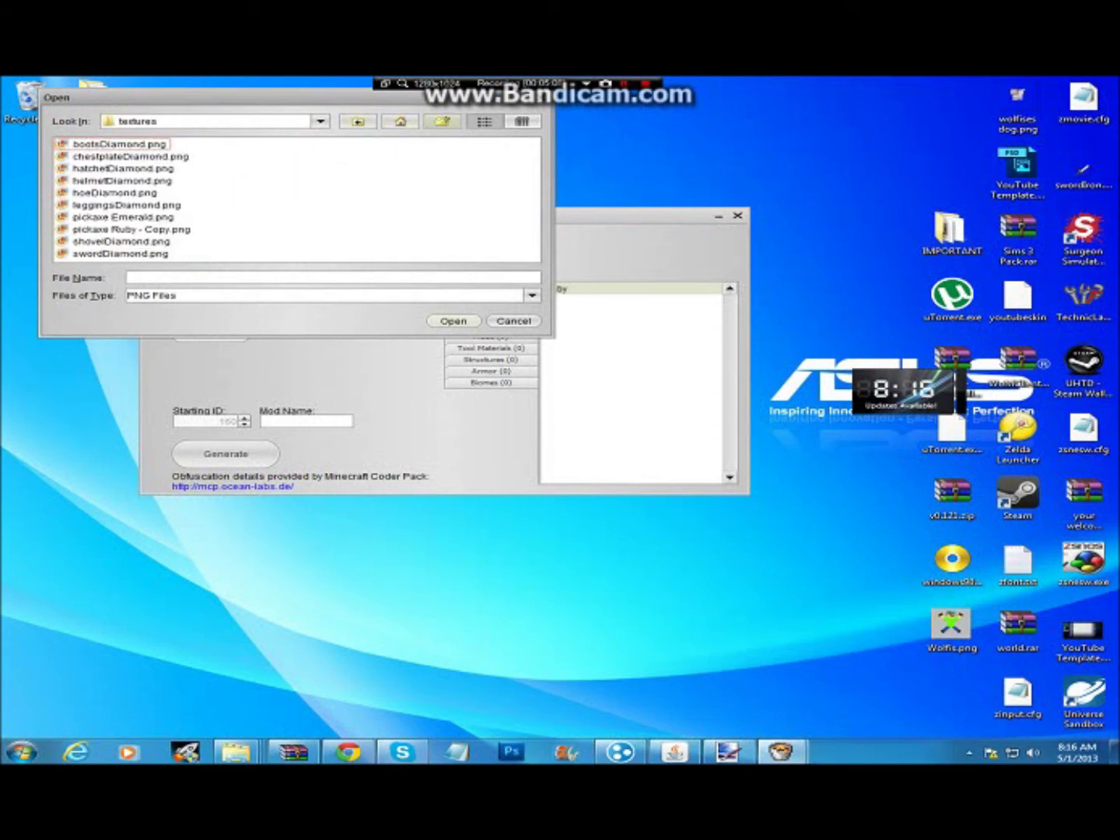
{"action": "left_click", "coordinate": [358, 120]}
{"action": "double_click", "coordinate": [97, 229]}
{"action": "left_click", "coordinate": [97, 228]}
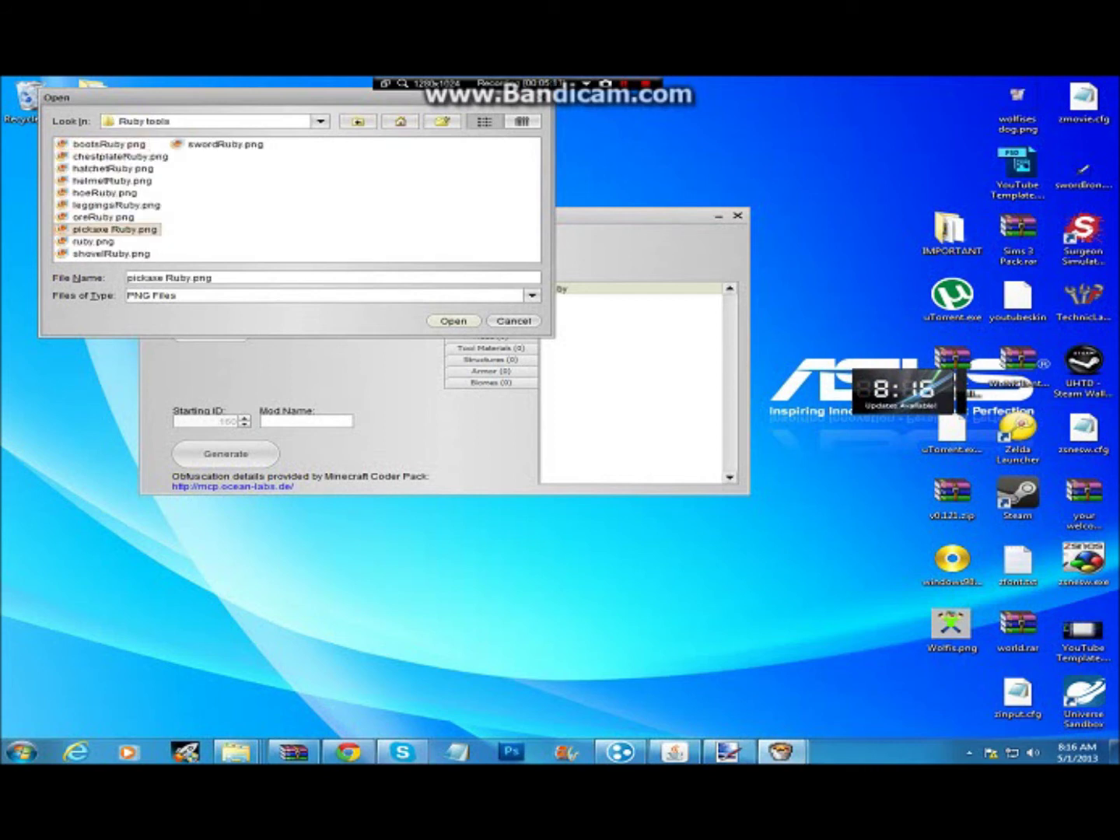
{"action": "left_click", "coordinate": [453, 320]}
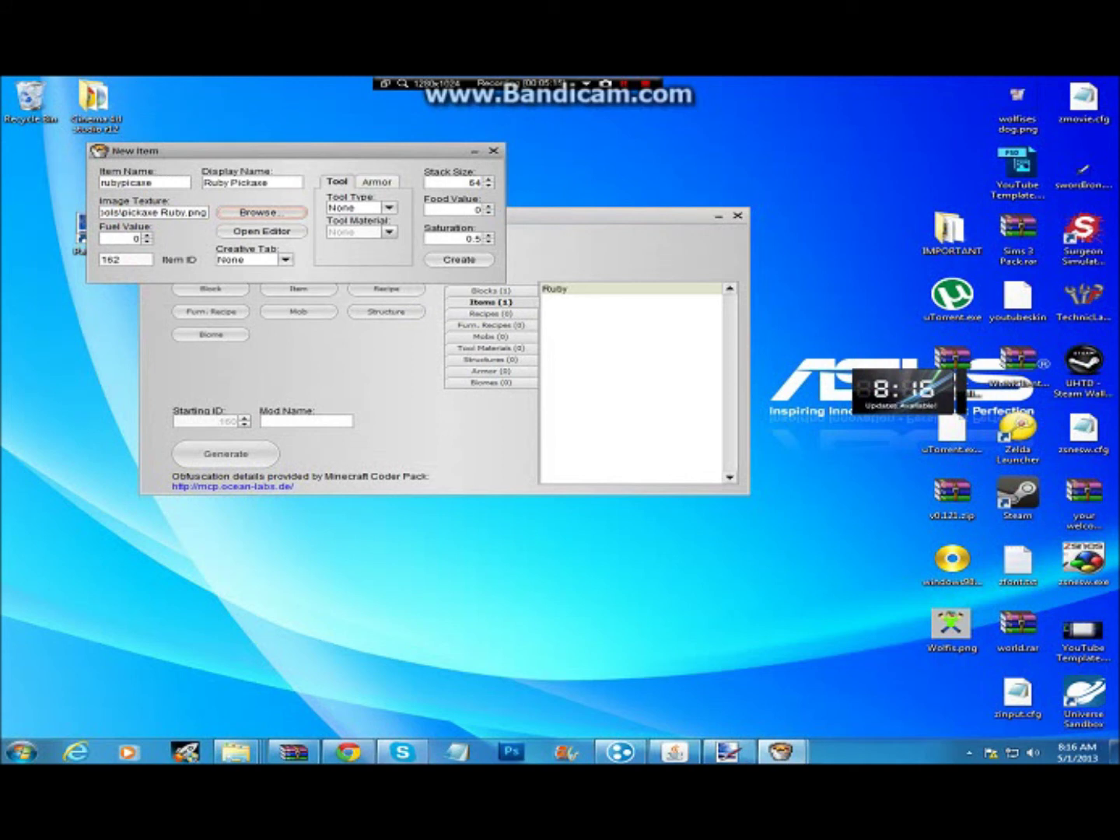
Make the item a Pickaxe tool with a stack size of 1 and assign it to the Tools creative tab
{"action": "left_click", "coordinate": [389, 207]}
{"action": "left_click", "coordinate": [347, 269]}
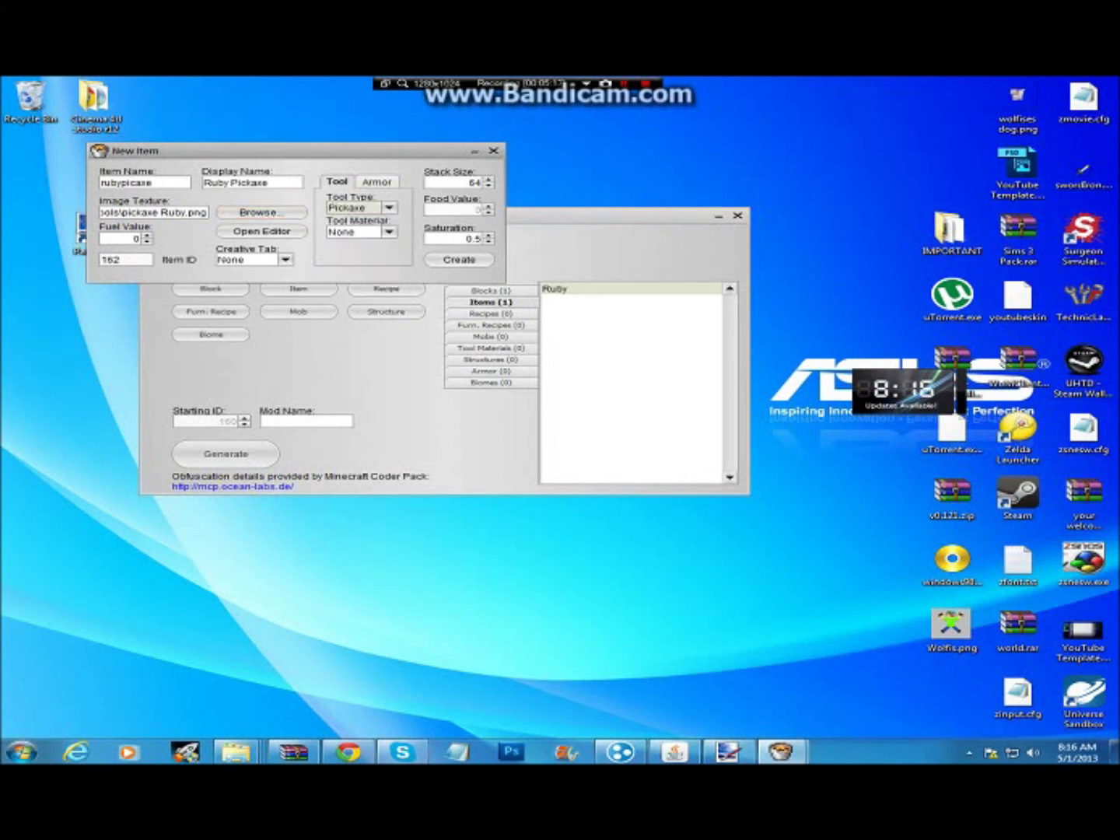
{"action": "left_click", "coordinate": [469, 182]}
{"action": "left_click", "coordinate": [482, 182]}
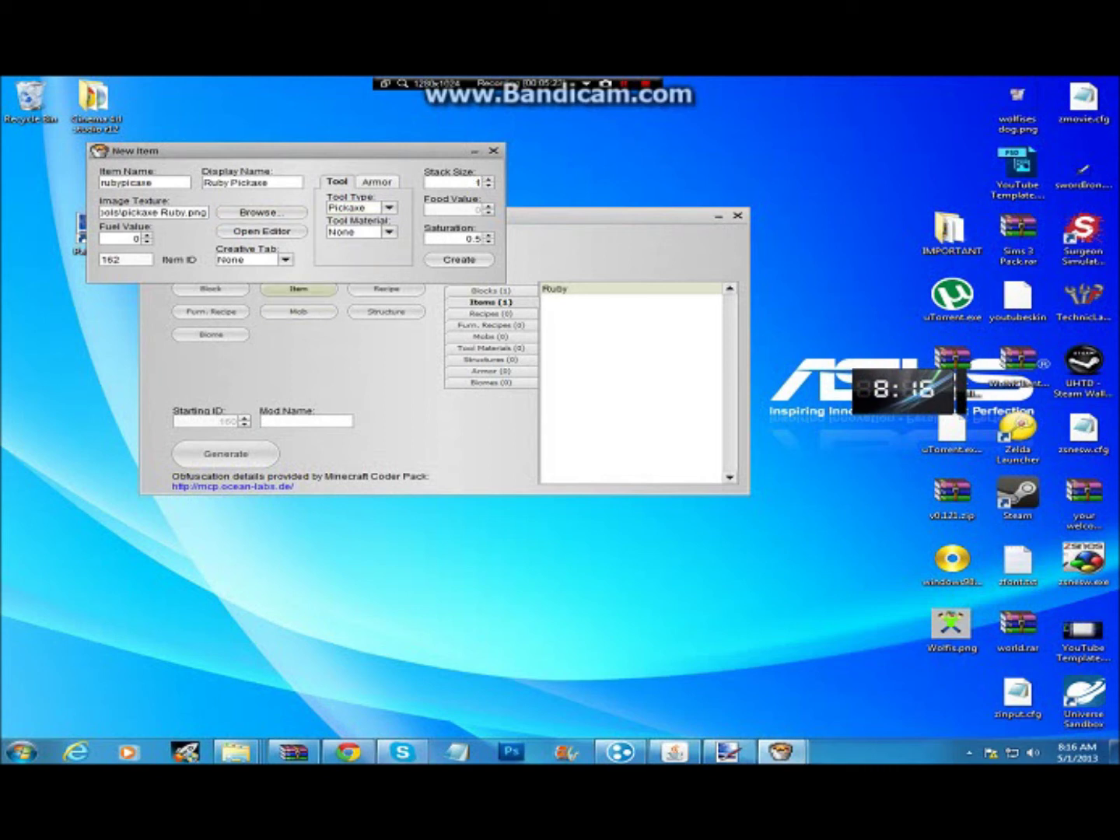
{"action": "left_click", "coordinate": [285, 259]}
{"action": "scroll", "coordinate": [245, 322], "scroll_direction": "down", "scroll_amount": 1}
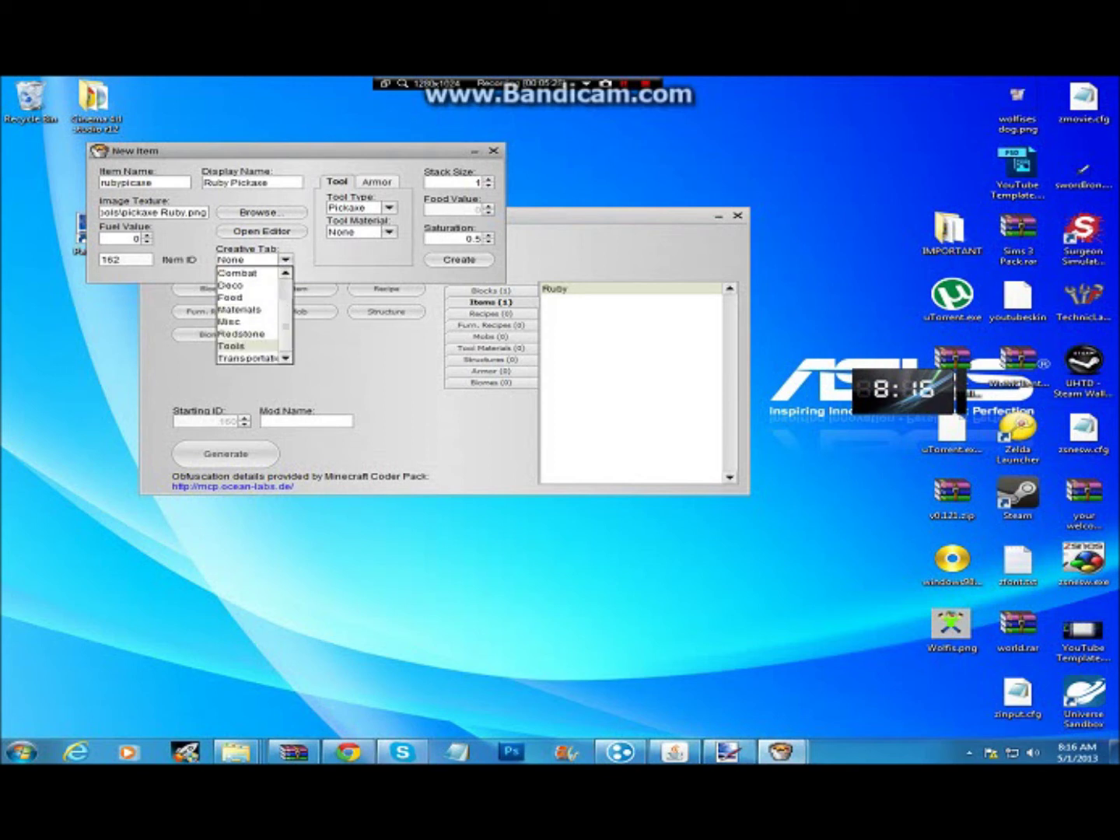
{"action": "left_click", "coordinate": [231, 346]}
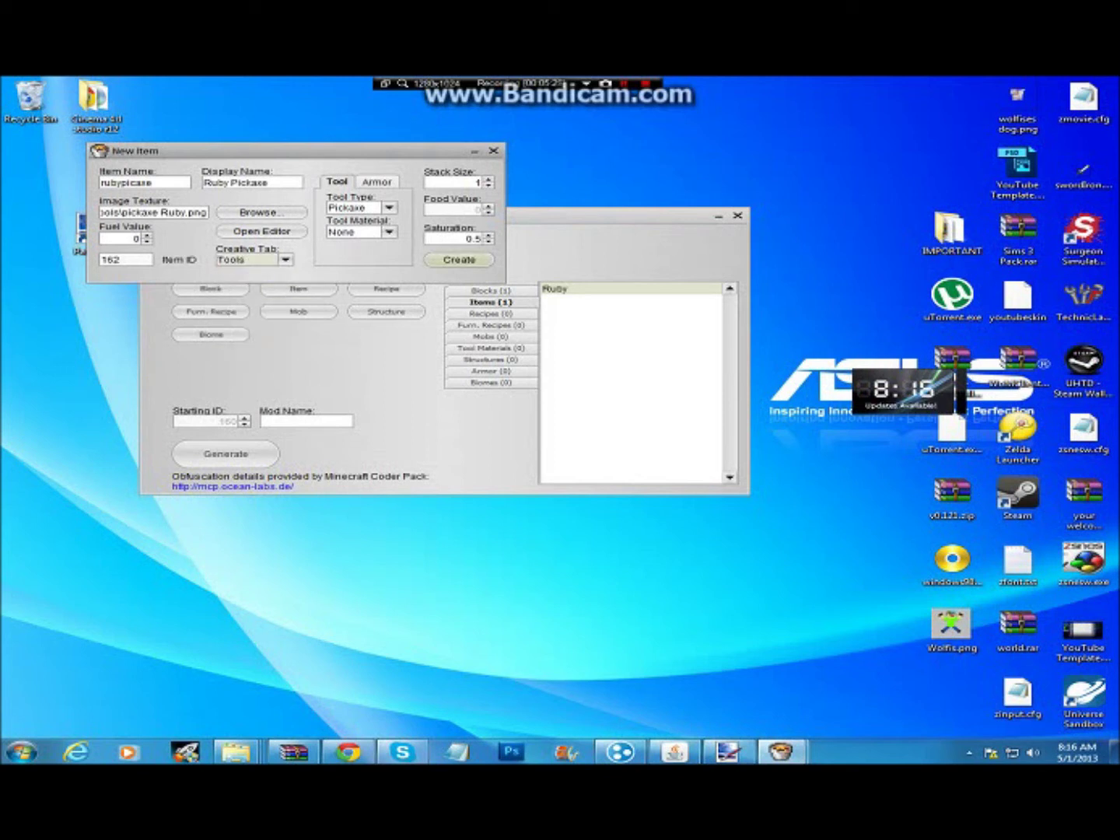
Give the pickaxe the Diamond tool material, create the item and select it in the item list
{"action": "left_click", "coordinate": [459, 259]}
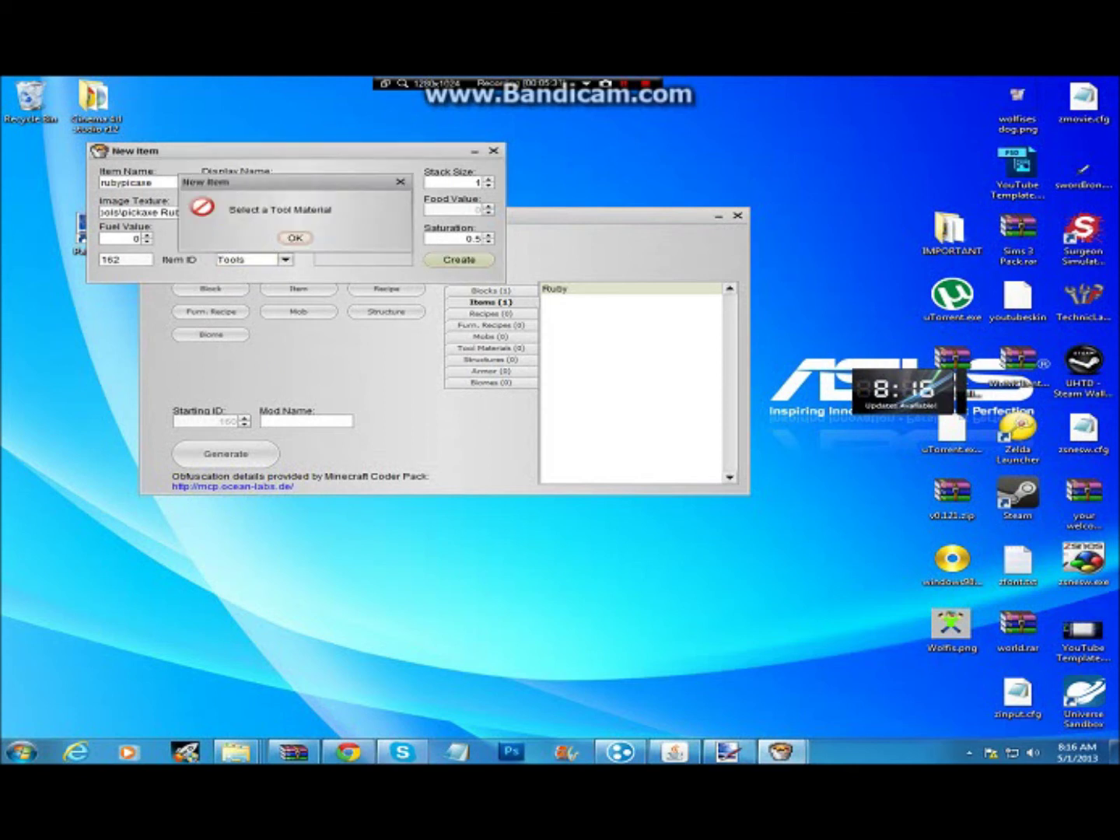
{"action": "left_click", "coordinate": [295, 237]}
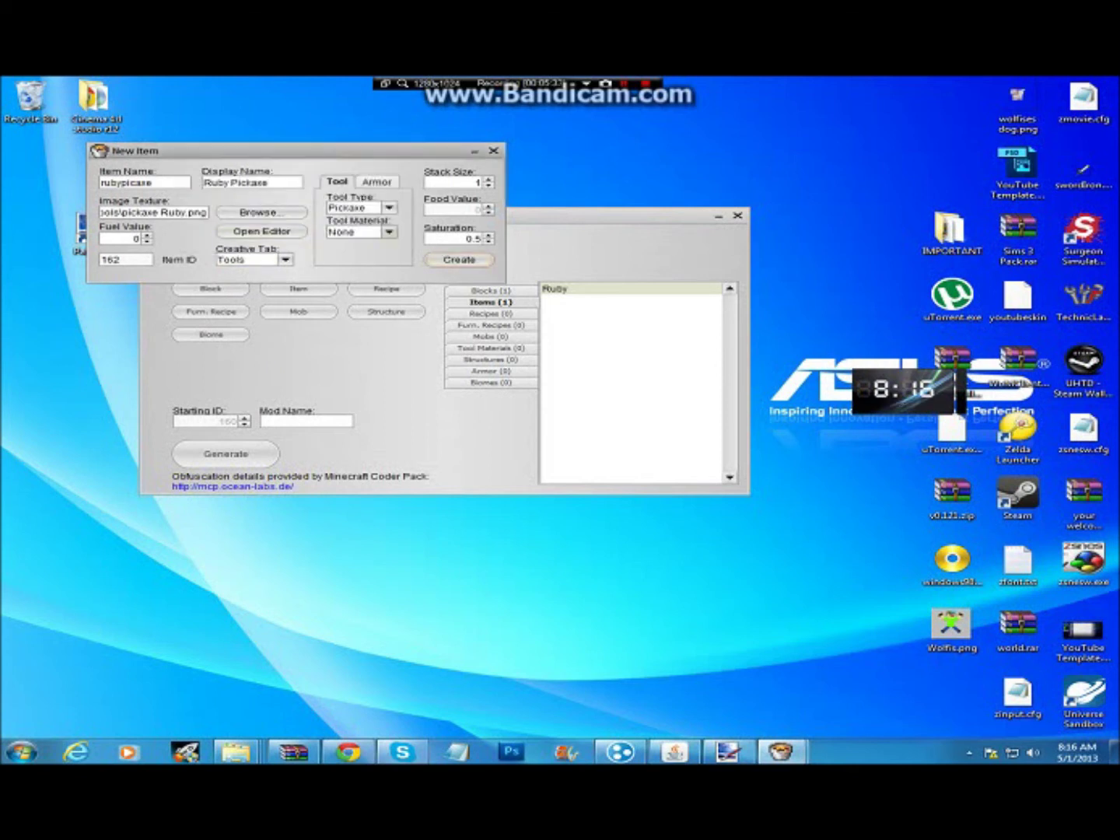
{"action": "left_click", "coordinate": [389, 232]}
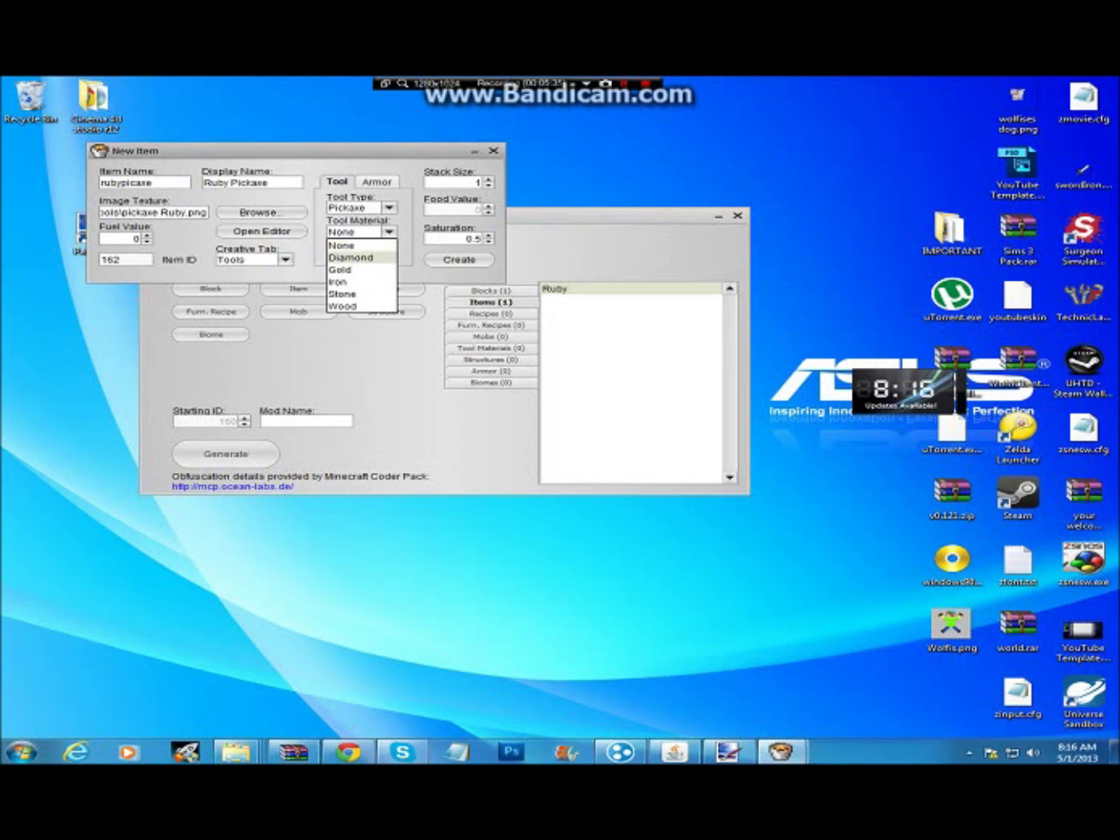
{"action": "left_click", "coordinate": [351, 257]}
{"action": "left_click", "coordinate": [458, 260]}
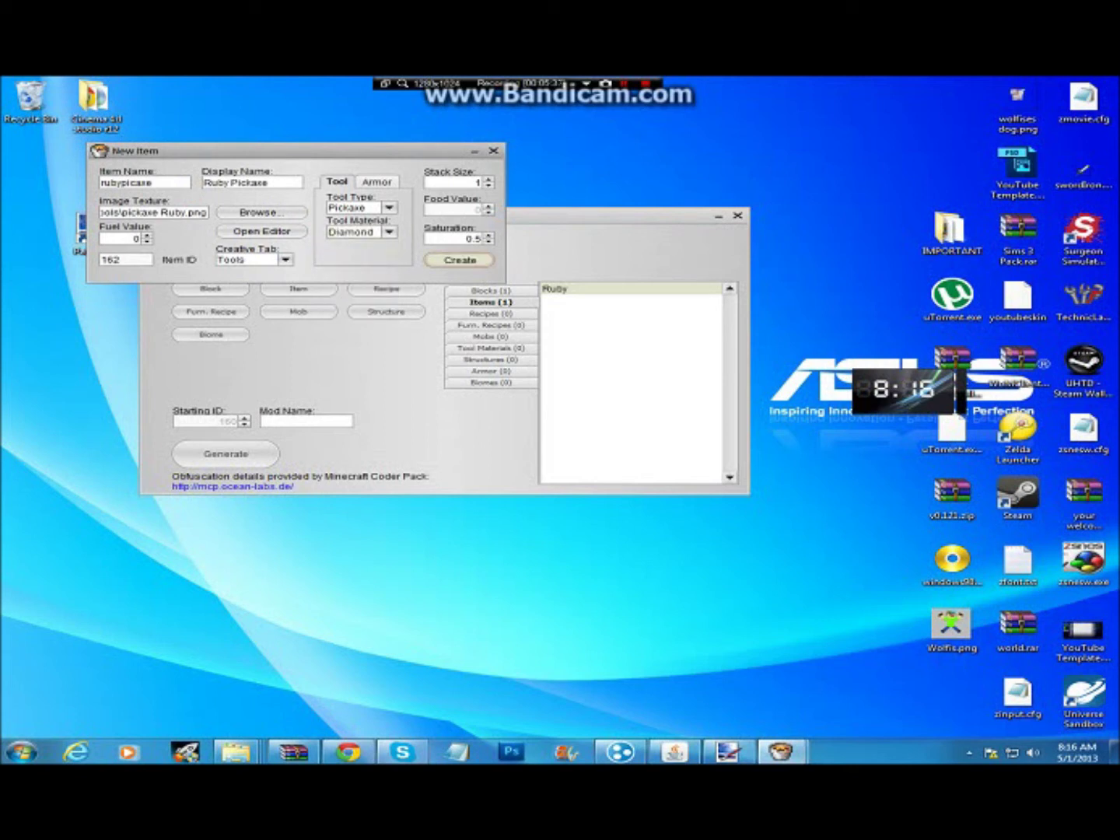
{"action": "left_click", "coordinate": [459, 260]}
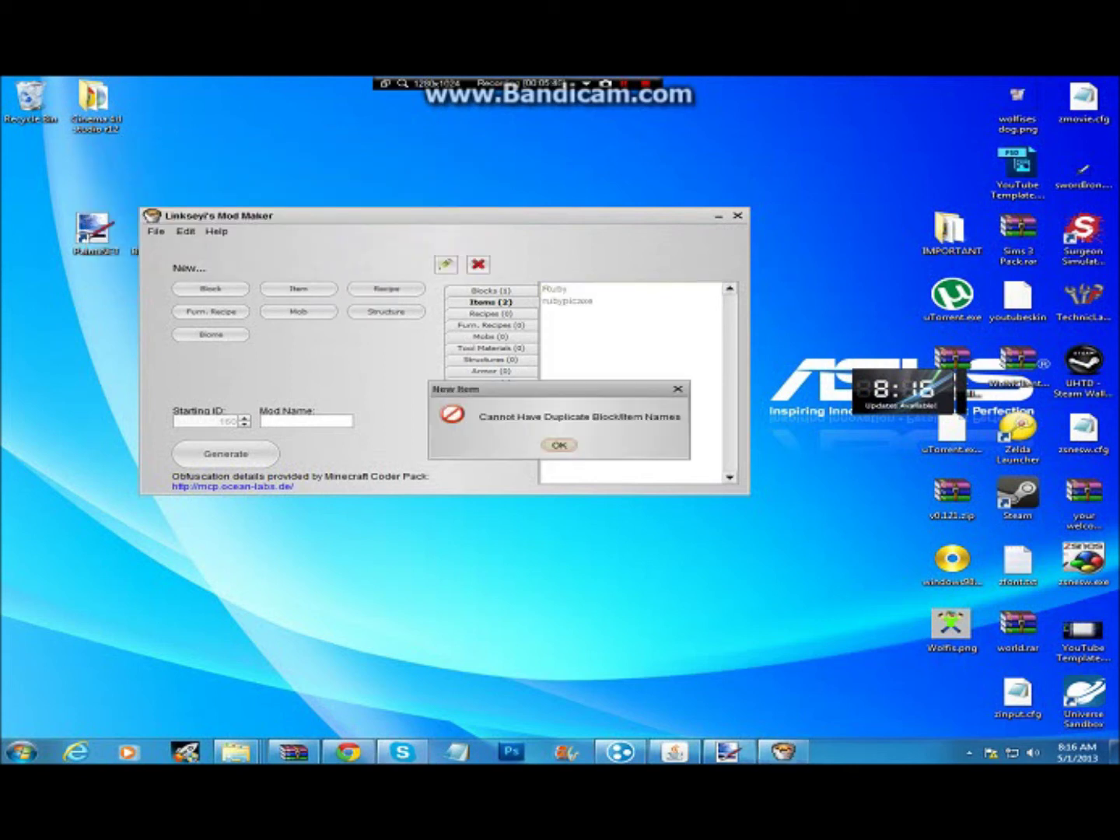
{"action": "left_click", "coordinate": [559, 445]}
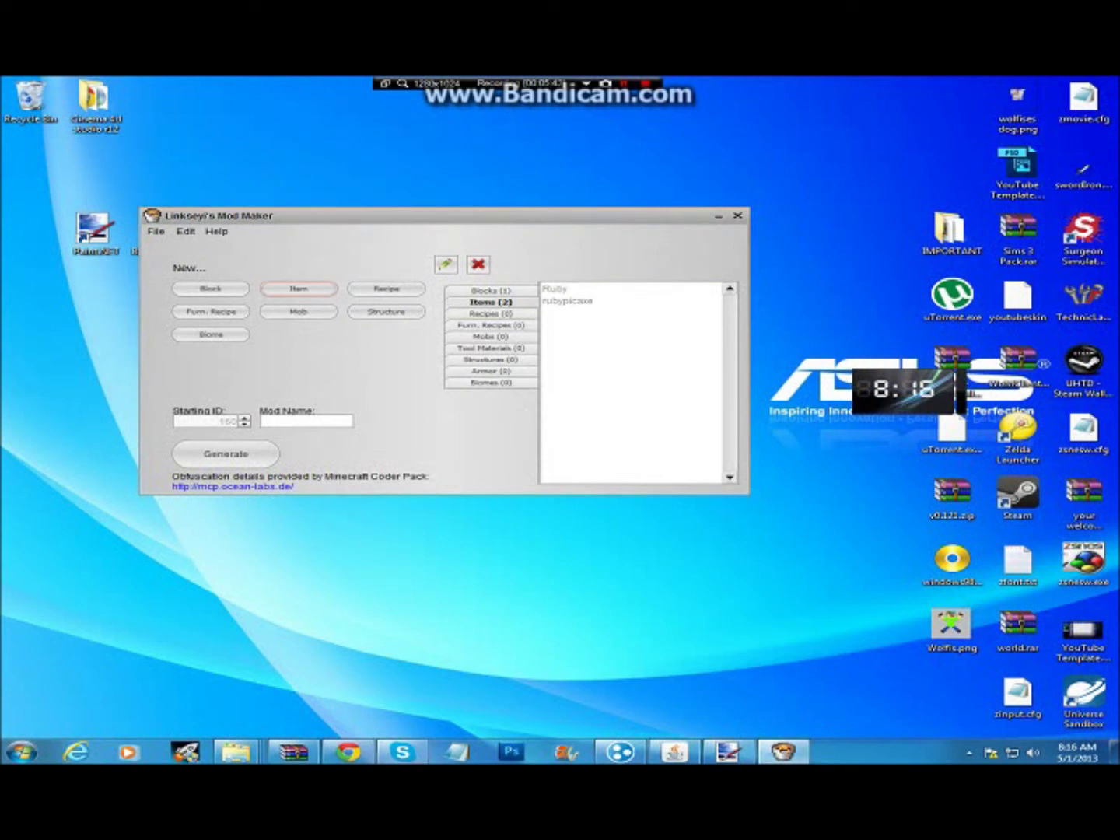
{"action": "left_click", "coordinate": [567, 300]}
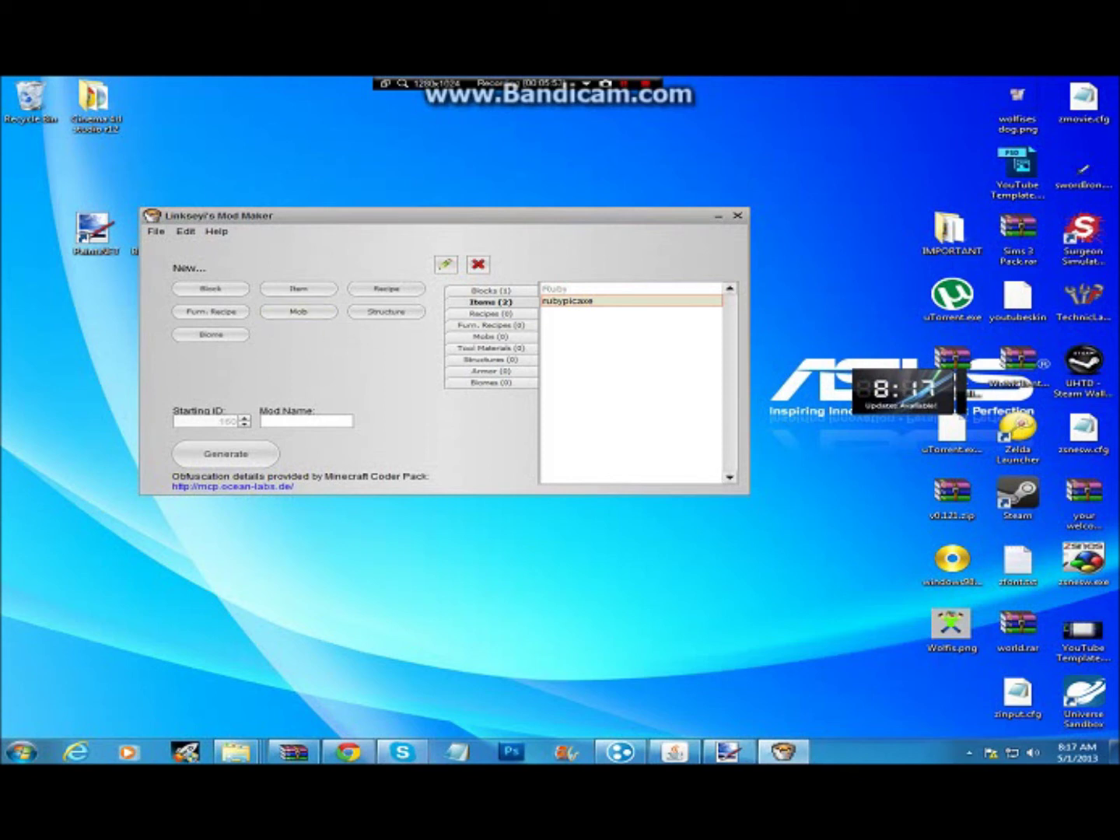
Start a new tool material named Ruby with its harvest level set to Diamond
{"action": "left_click", "coordinate": [297, 290]}
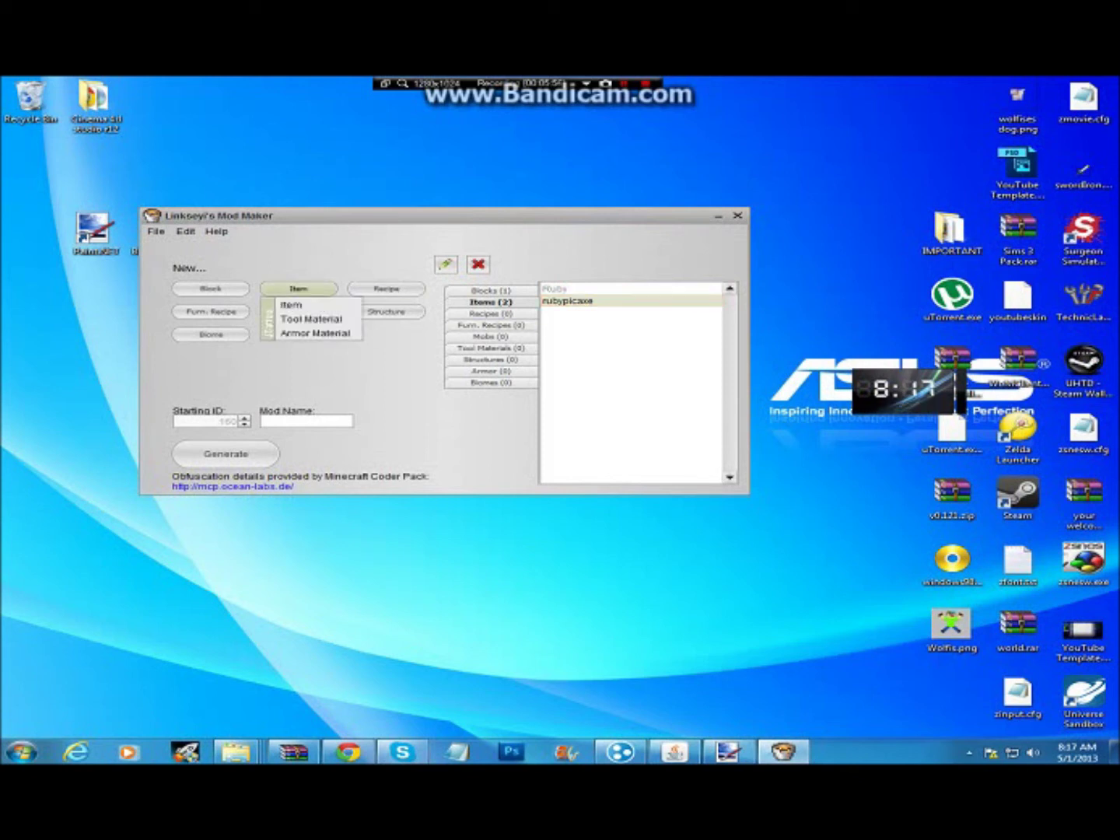
{"action": "left_click", "coordinate": [311, 318]}
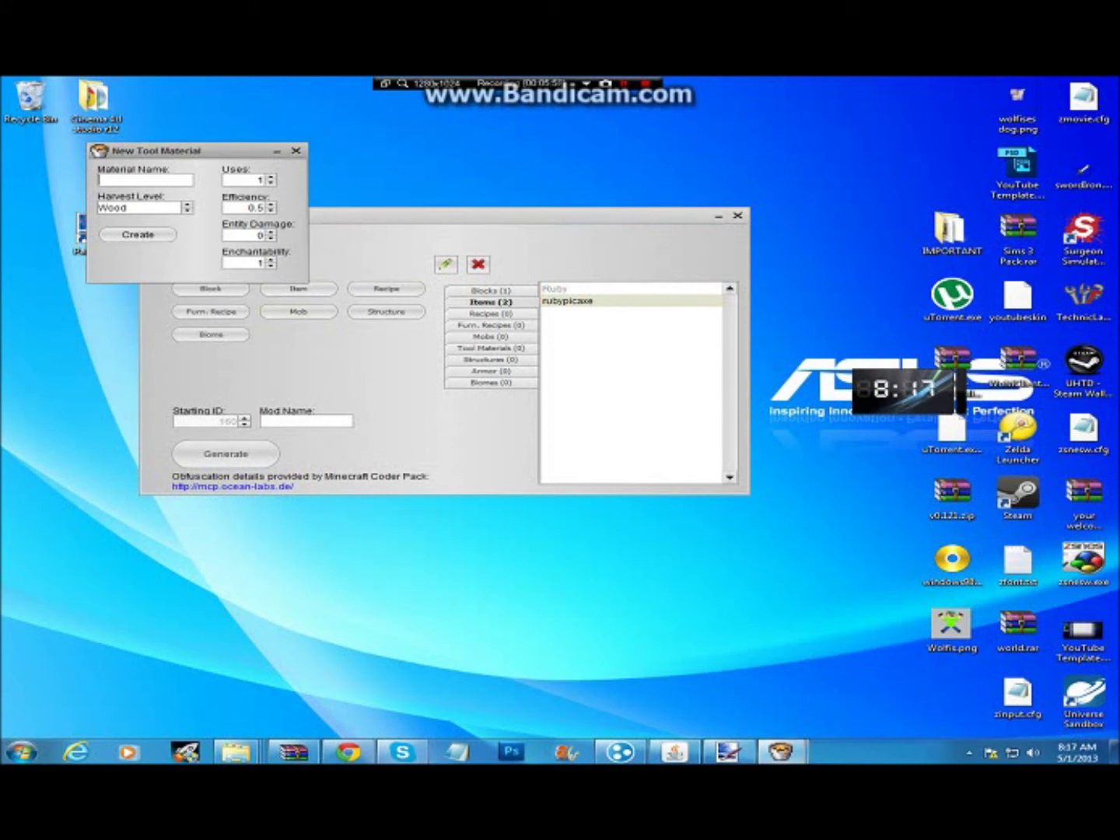
{"action": "left_click", "coordinate": [186, 204]}
{"action": "left_click", "coordinate": [186, 204]}
{"action": "left_click", "coordinate": [187, 204]}
{"action": "type", "text": "Ruby"}
Set the Ruby tool material's uses to 5681 and its efficiency to 10
{"action": "left_click", "coordinate": [262, 179]}
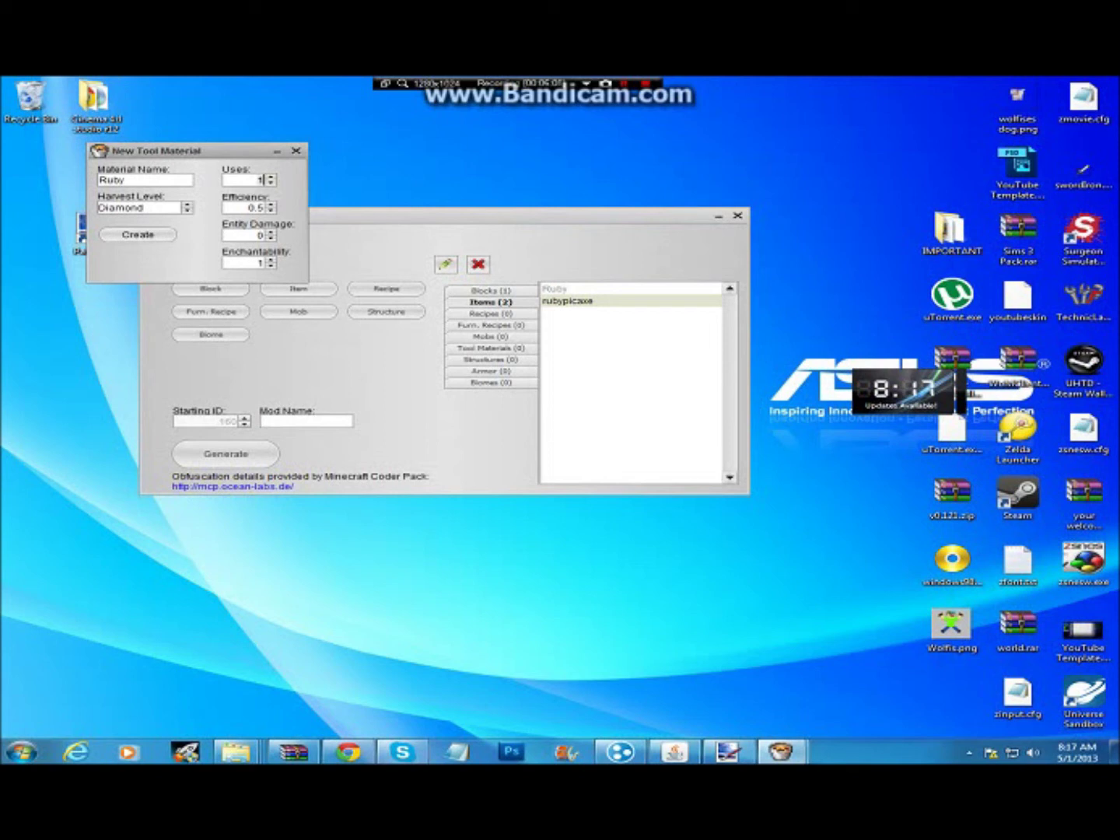
{"action": "type", "text": "50"}
{"action": "key", "text": "BackSpace"}
{"action": "type", "text": "681"}
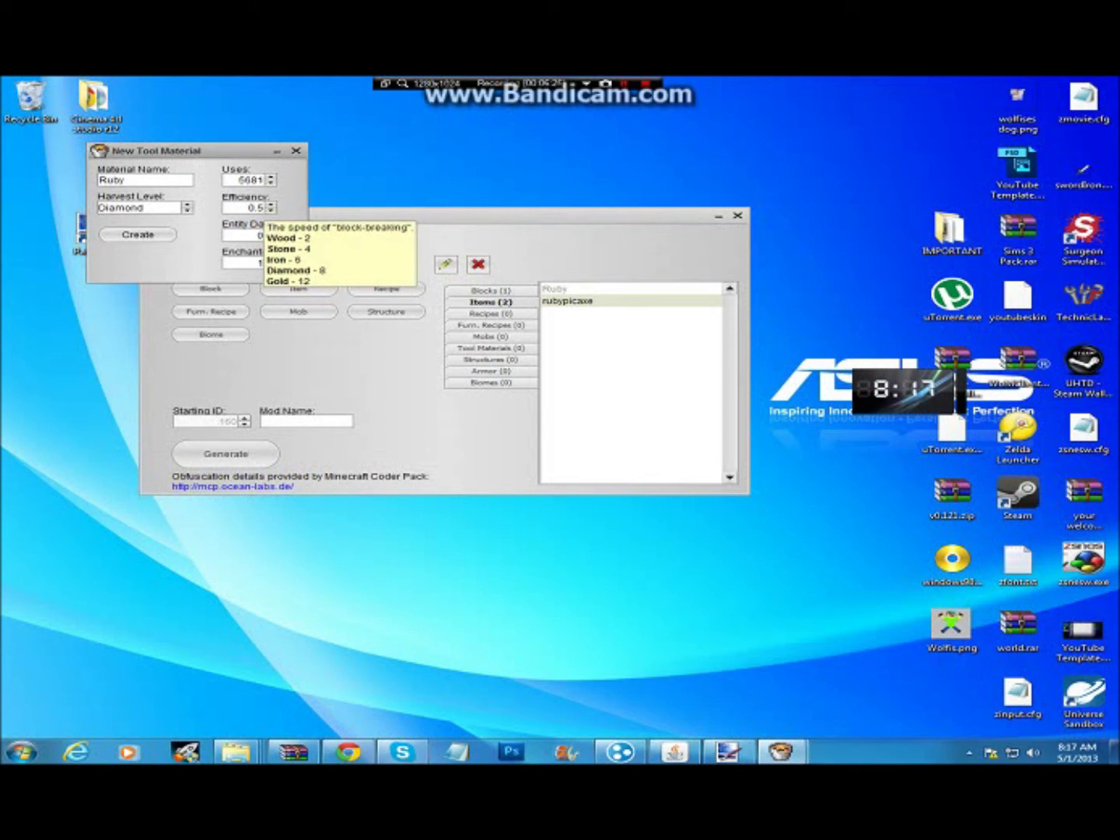
{"action": "left_click", "coordinate": [262, 207]}
{"action": "key", "text": "BackSpace"}
{"action": "key", "text": "BackSpace"}
{"action": "key", "text": "BackSpace"}
{"action": "type", "text": "10"}
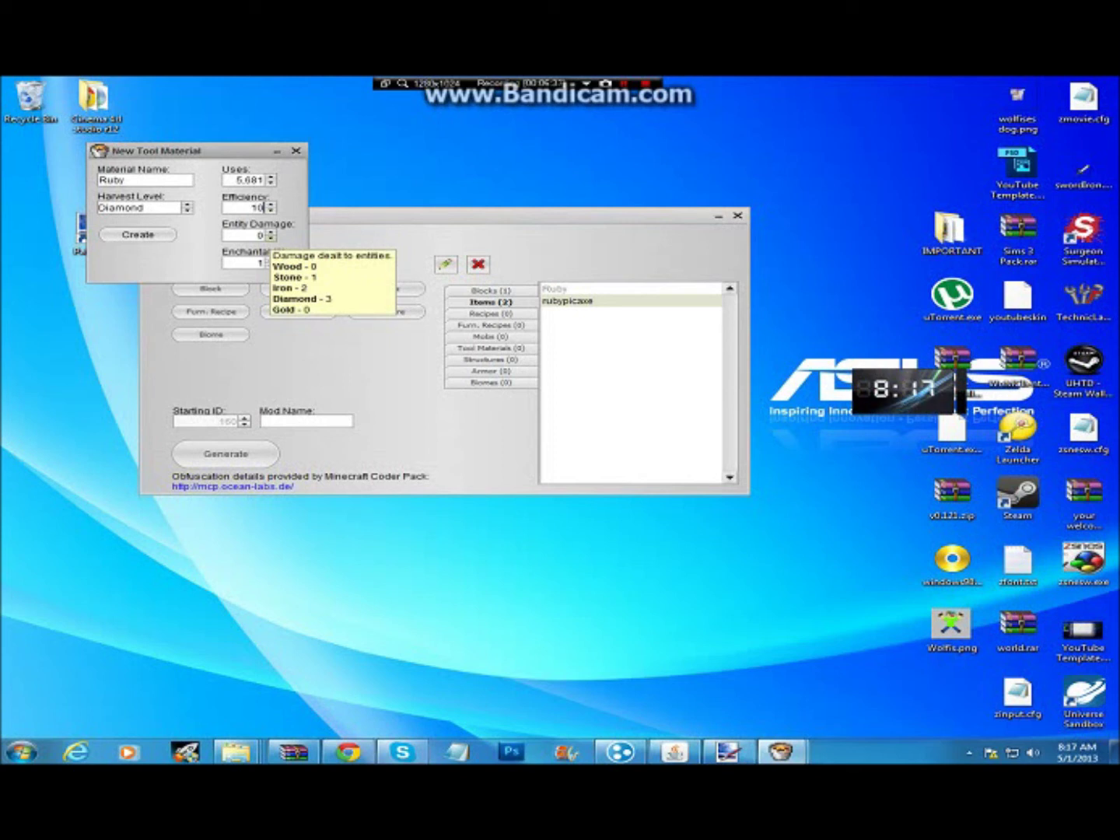
Enter 5 as the Ruby material's entity damage and set its enchantability to 10
{"action": "left_click", "coordinate": [262, 234]}
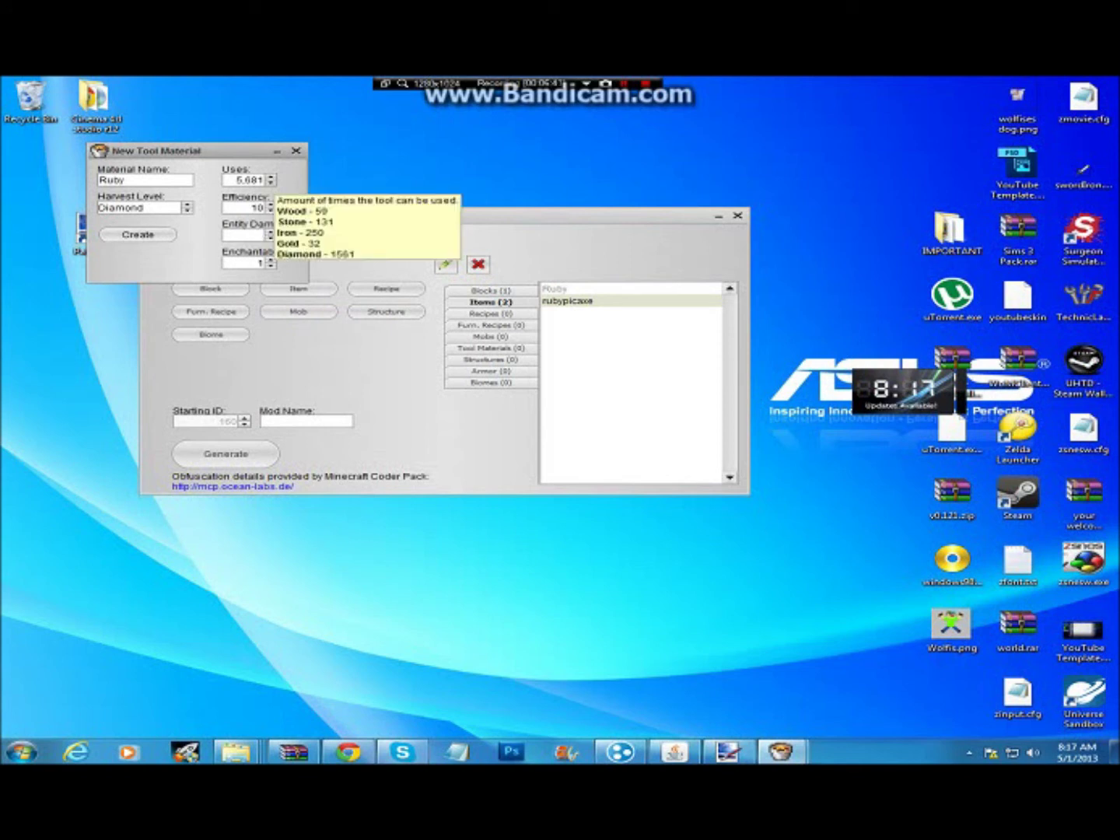
{"action": "type", "text": "5"}
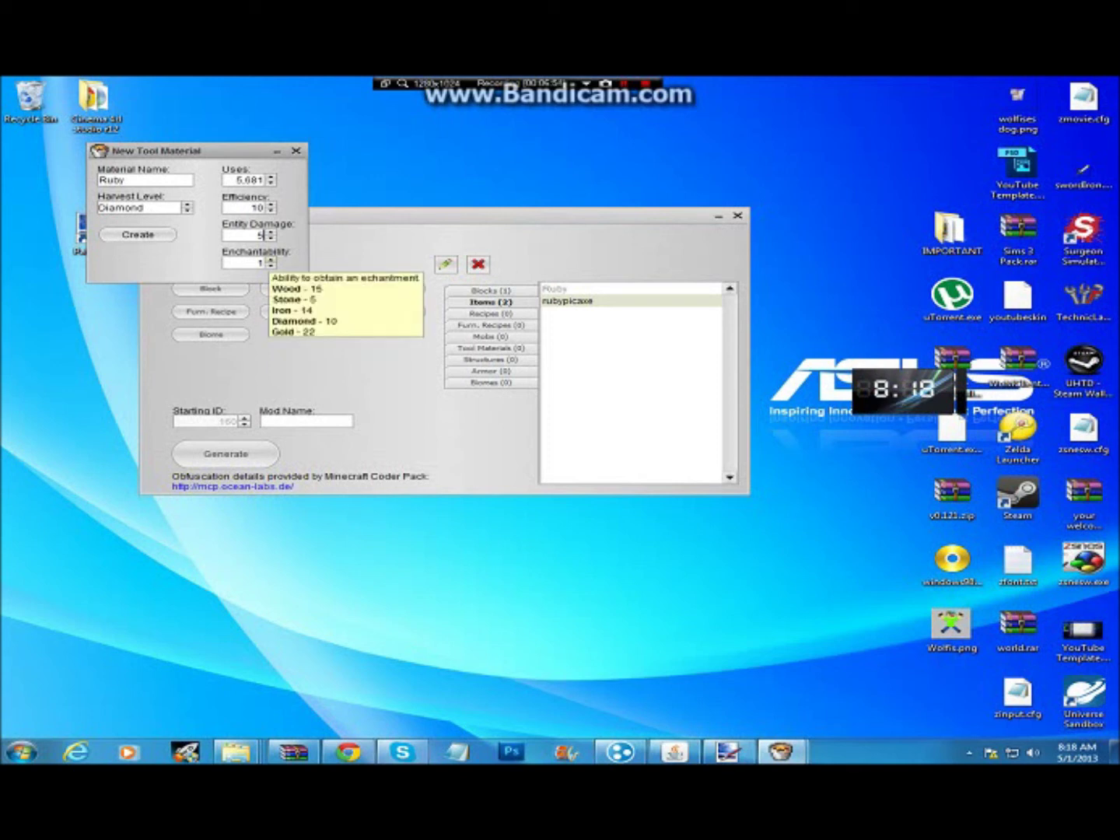
{"action": "left_click", "coordinate": [271, 260]}
{"action": "left_click", "coordinate": [271, 259]}
{"action": "left_click", "coordinate": [271, 259]}
{"action": "key", "text": "BackSpace"}
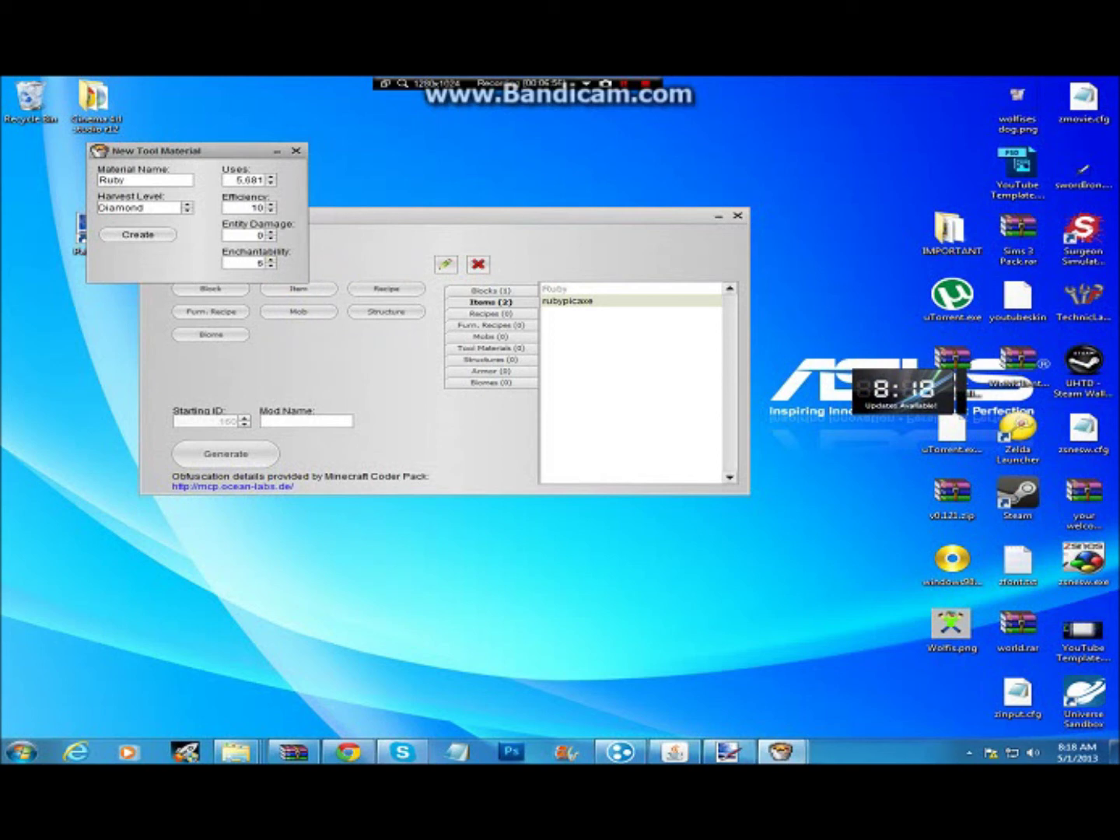
{"action": "type", "text": "10"}
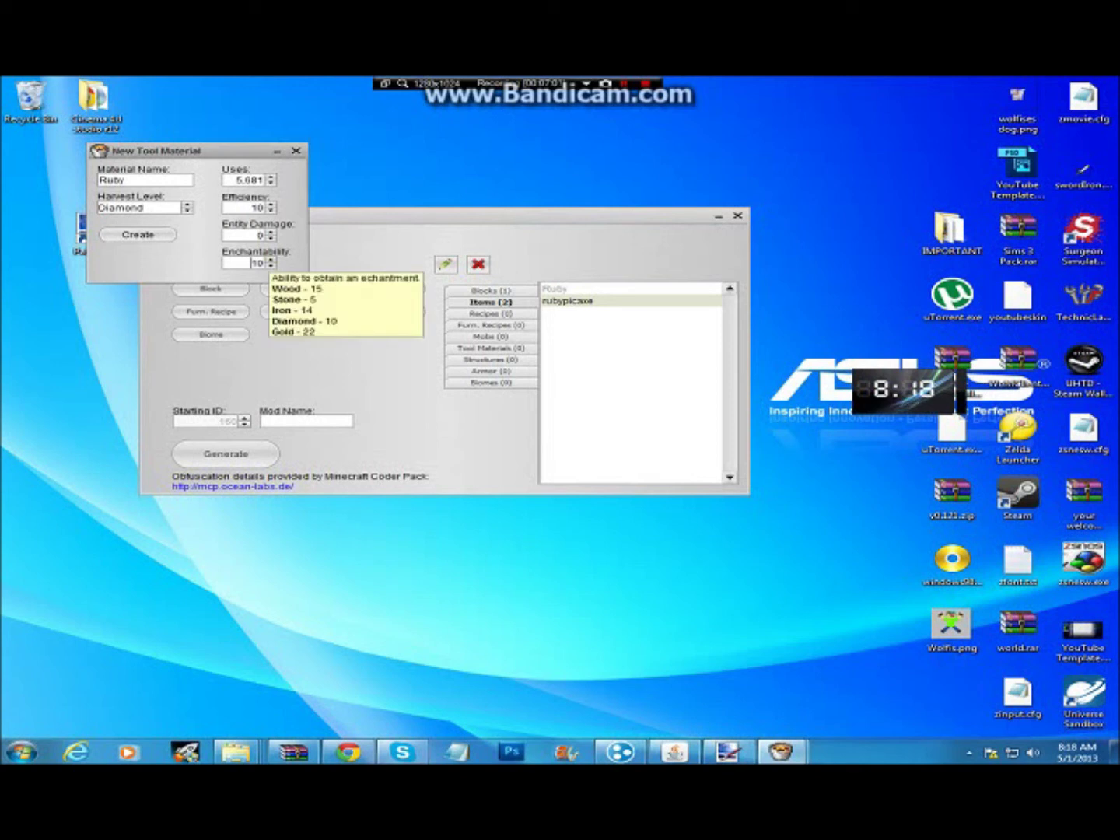
Revise the enchantability entry and create the Ruby tool material
{"action": "left_click", "coordinate": [258, 262]}
{"action": "key", "text": "BackSpace"}
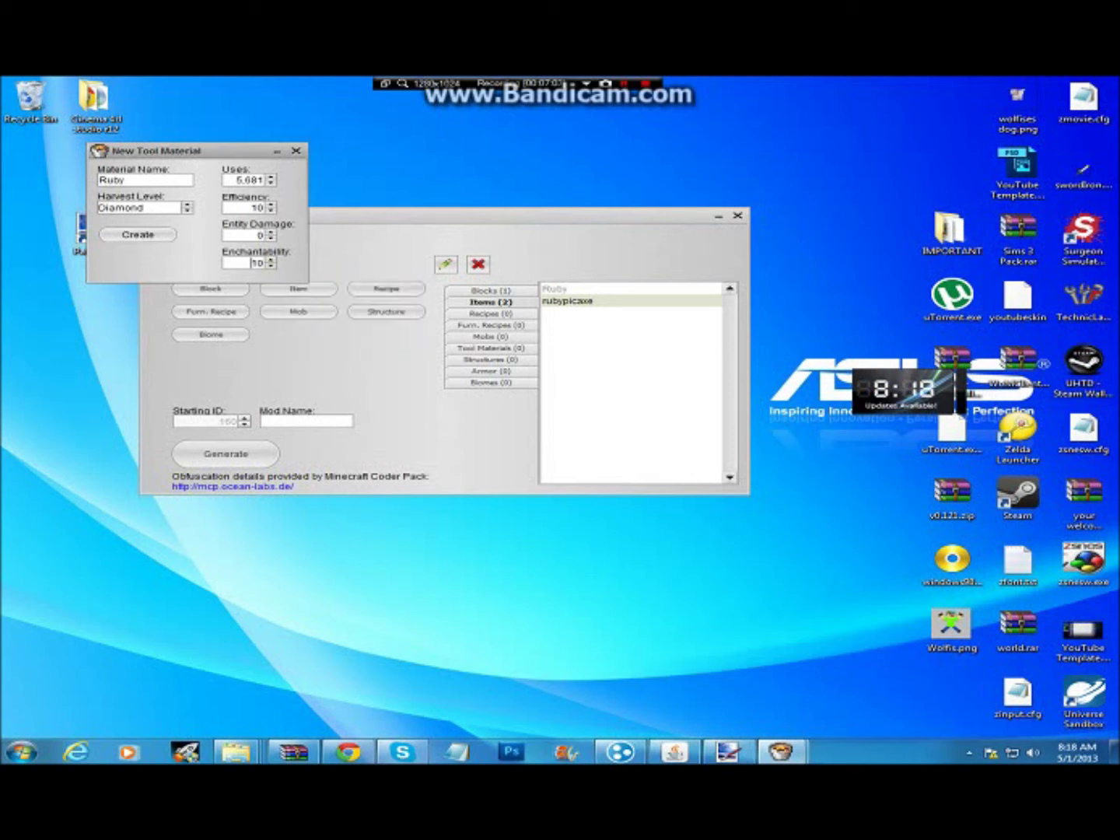
{"action": "type", "text": "1"}
{"action": "left_click", "coordinate": [282, 303]}
{"action": "left_click", "coordinate": [194, 151]}
{"action": "key", "text": "Return"}
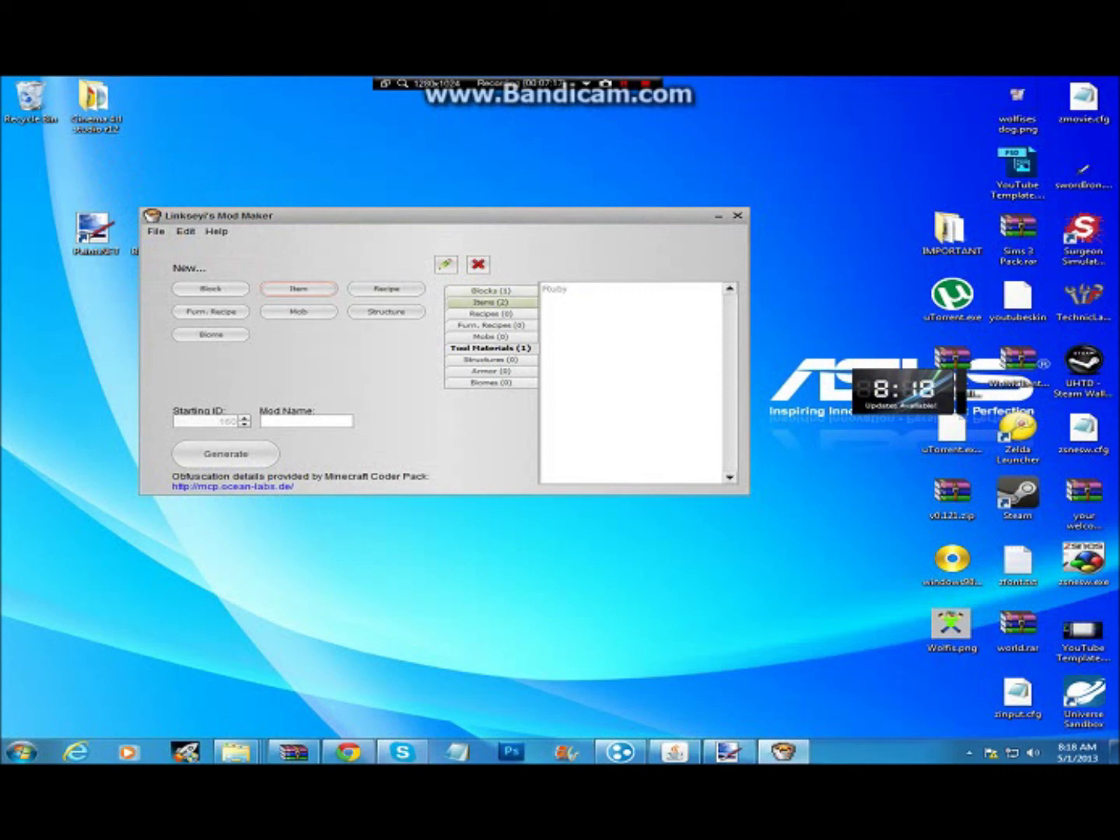
Edit the rubypicaxe item to use the Ruby tool material and save it
{"action": "left_click", "coordinate": [490, 302]}
{"action": "left_click", "coordinate": [567, 300]}
{"action": "left_click", "coordinate": [446, 264]}
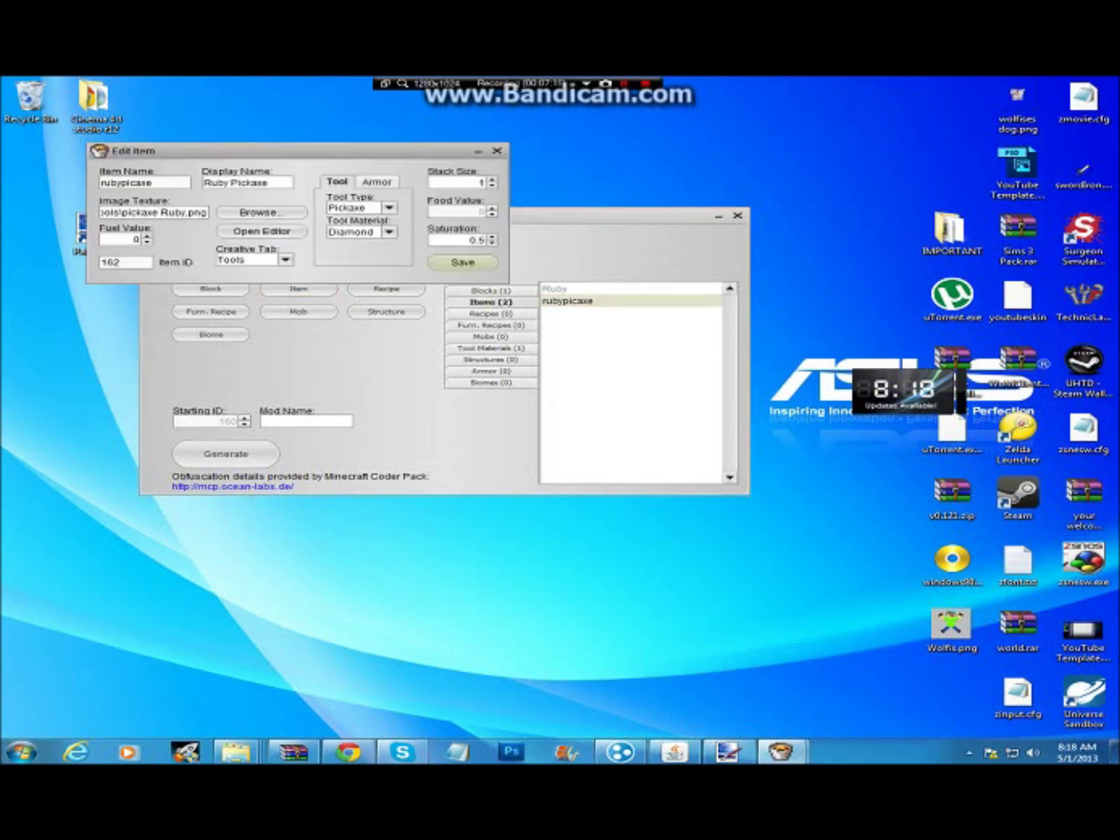
{"action": "left_click", "coordinate": [389, 233]}
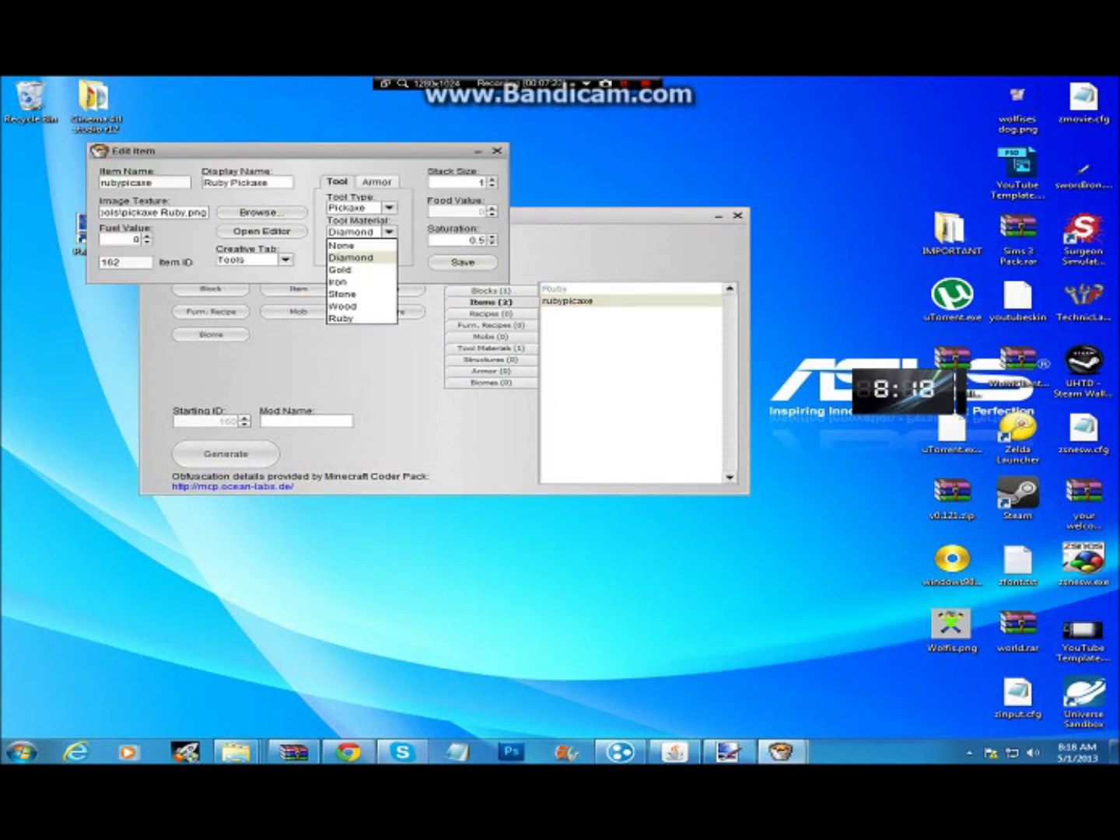
{"action": "left_click", "coordinate": [340, 319]}
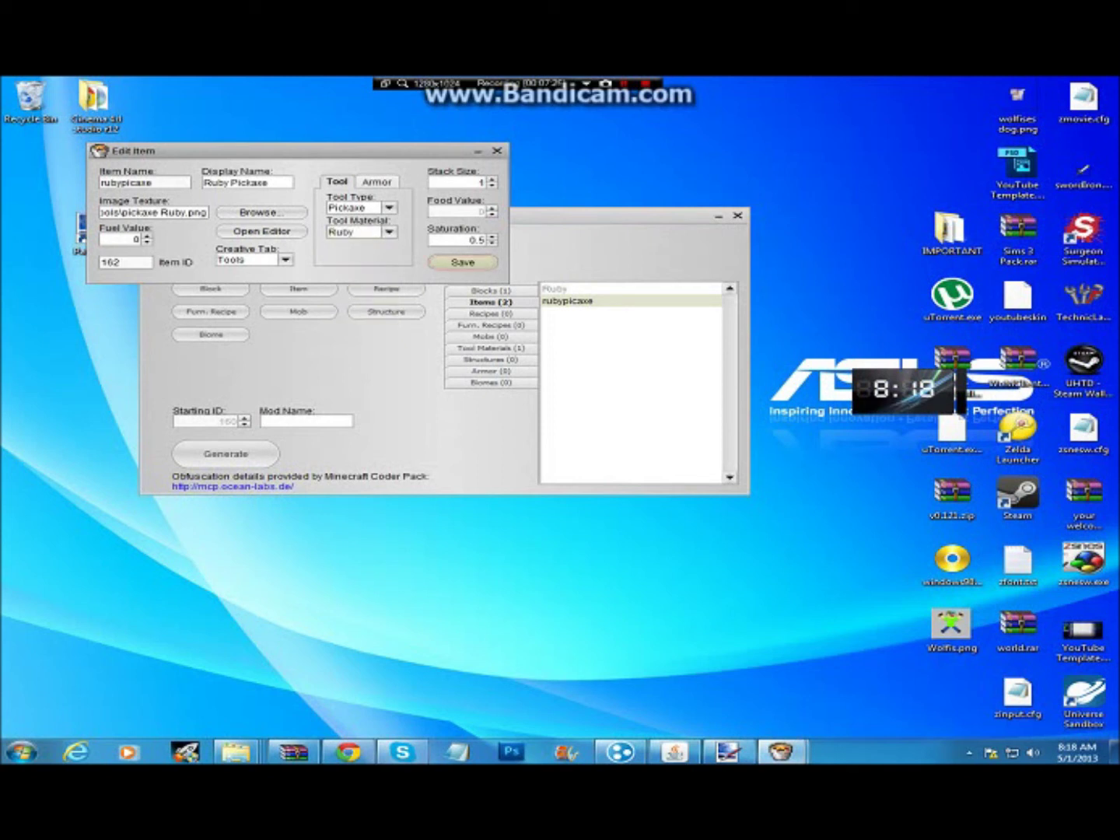
{"action": "left_click", "coordinate": [463, 263]}
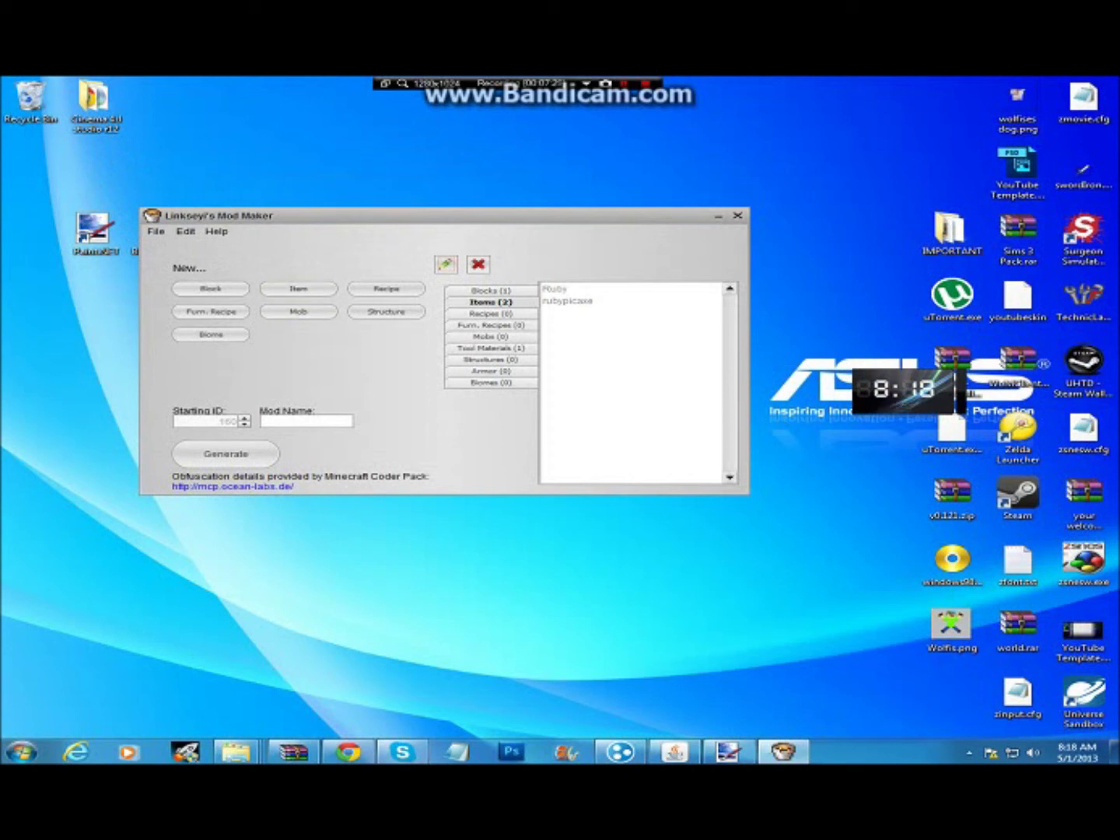
Open the rubypicaxe item to review its tool type and material, and save it
{"action": "left_click", "coordinate": [567, 300]}
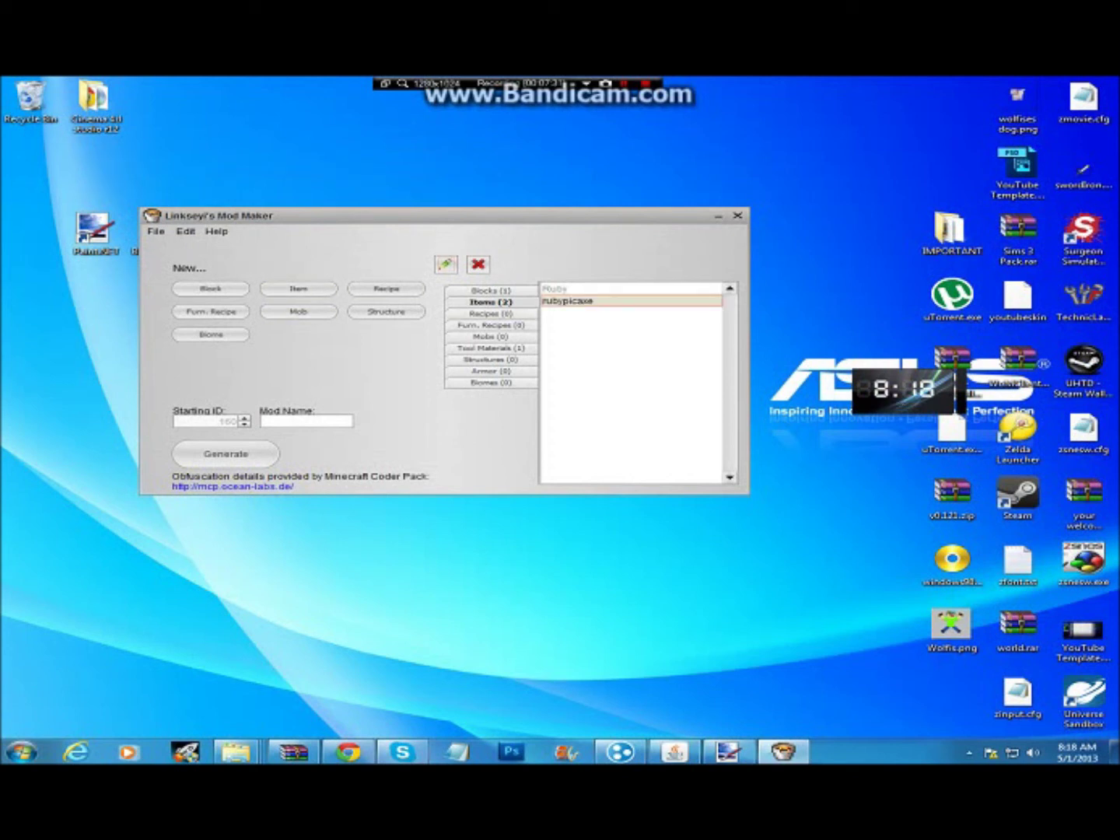
{"action": "left_click", "coordinate": [446, 265]}
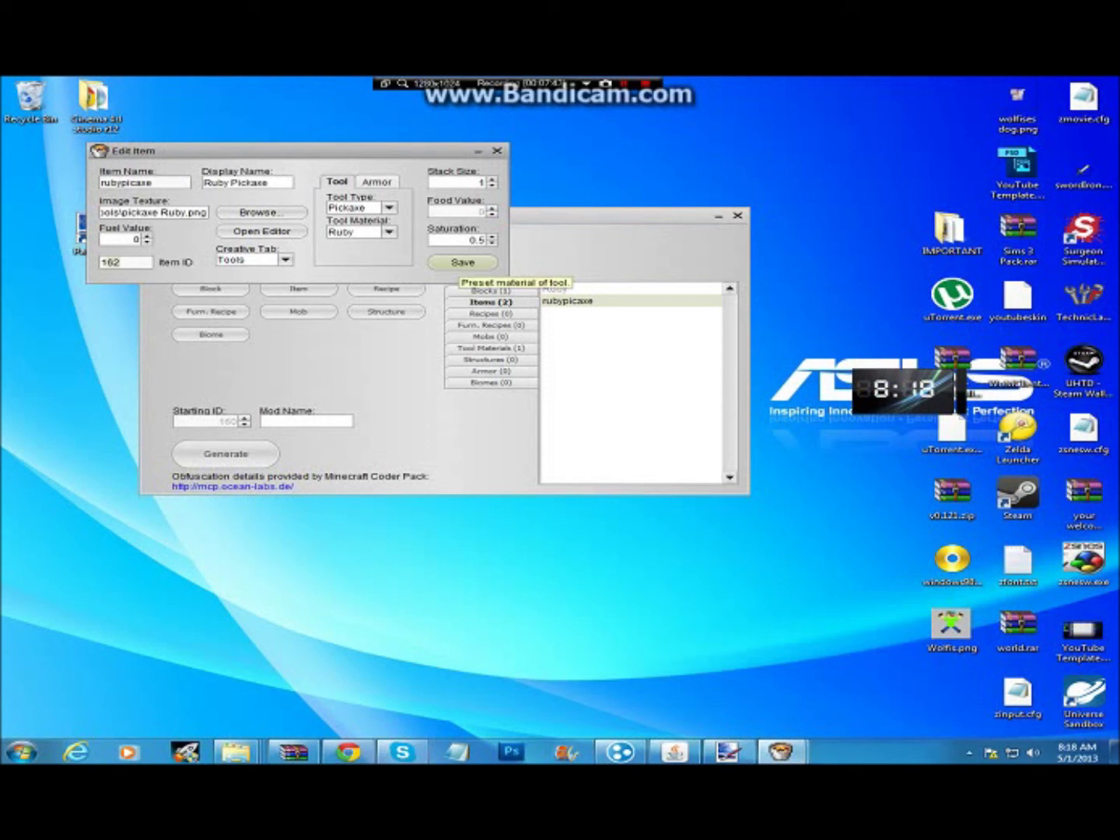
{"action": "left_click", "coordinate": [463, 263]}
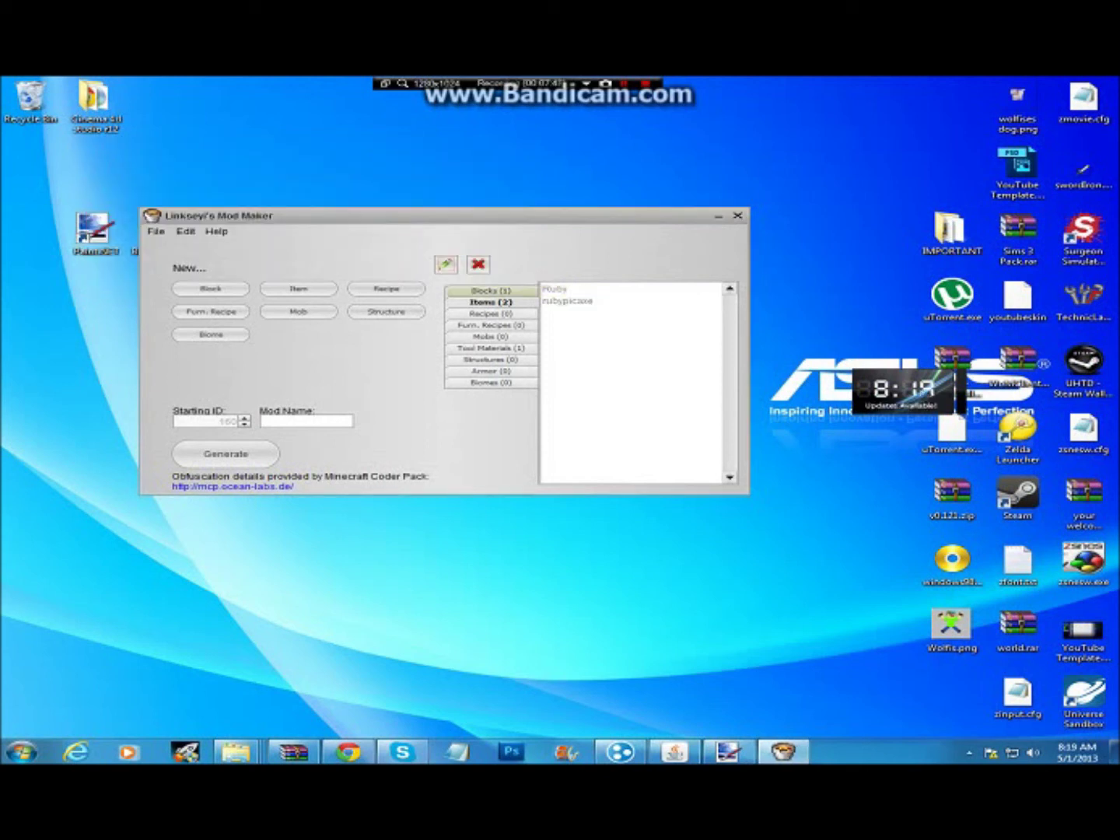
Try Ruby as the Rubyore block's drop type, set it back to Ruby Ore, and save the block
{"action": "left_click", "coordinate": [491, 291]}
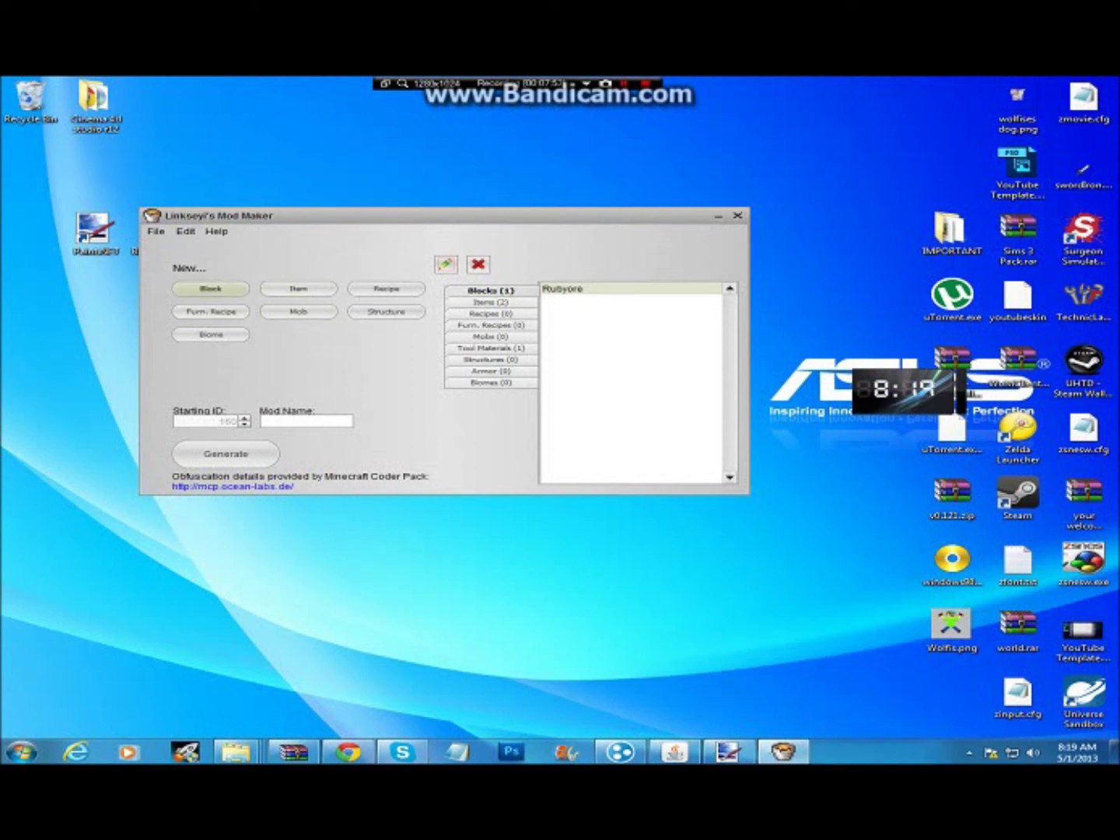
{"action": "left_click", "coordinate": [446, 264]}
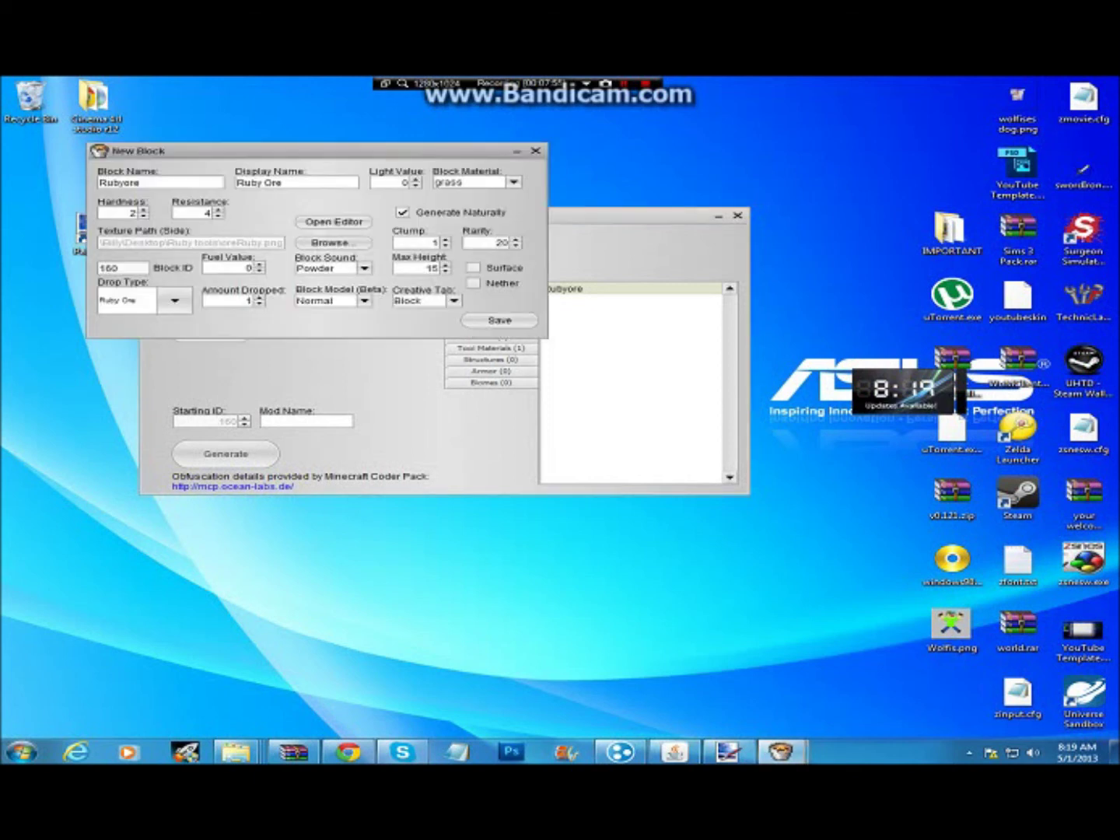
{"action": "left_click", "coordinate": [175, 300]}
{"action": "left_click", "coordinate": [116, 329]}
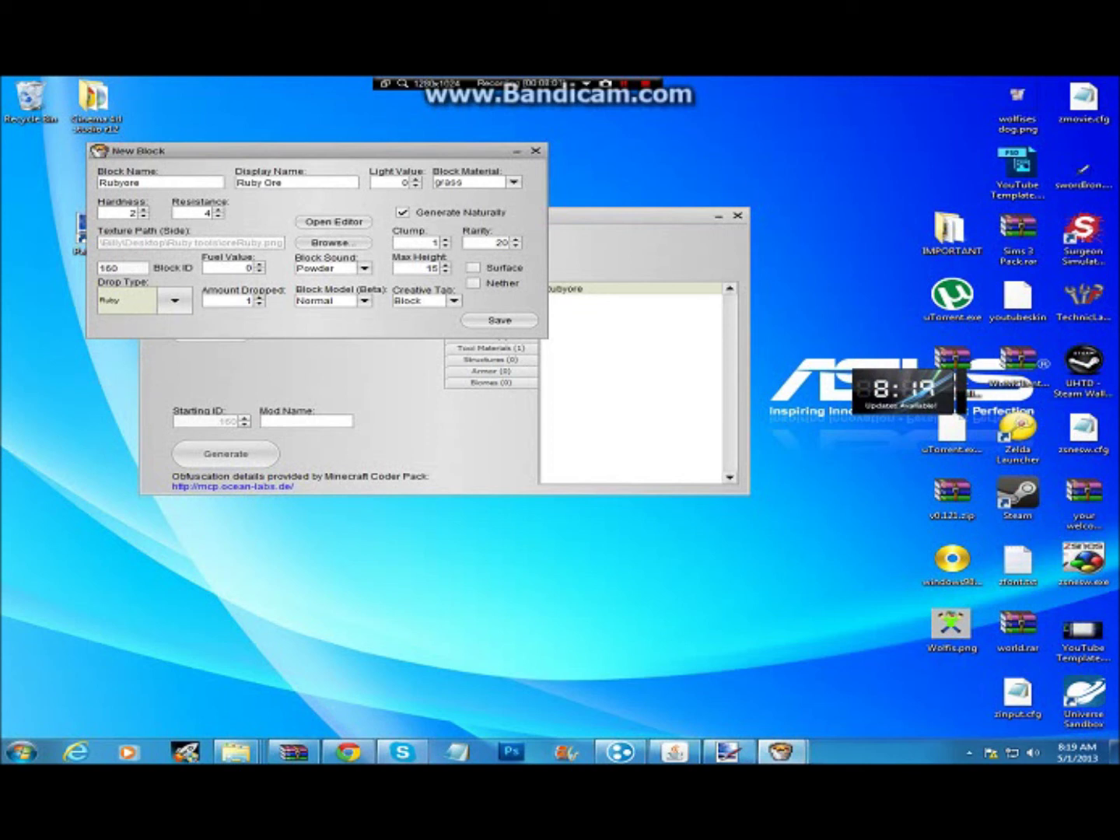
{"action": "left_click", "coordinate": [174, 300]}
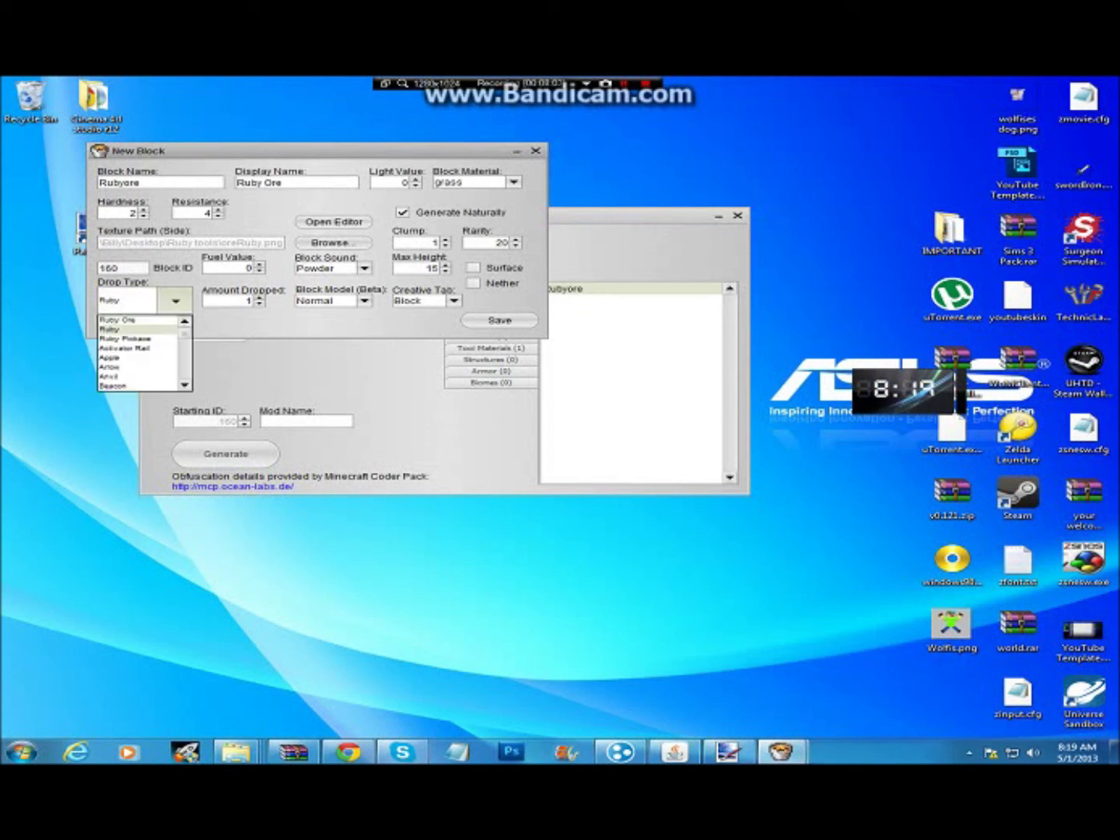
{"action": "left_click", "coordinate": [124, 320]}
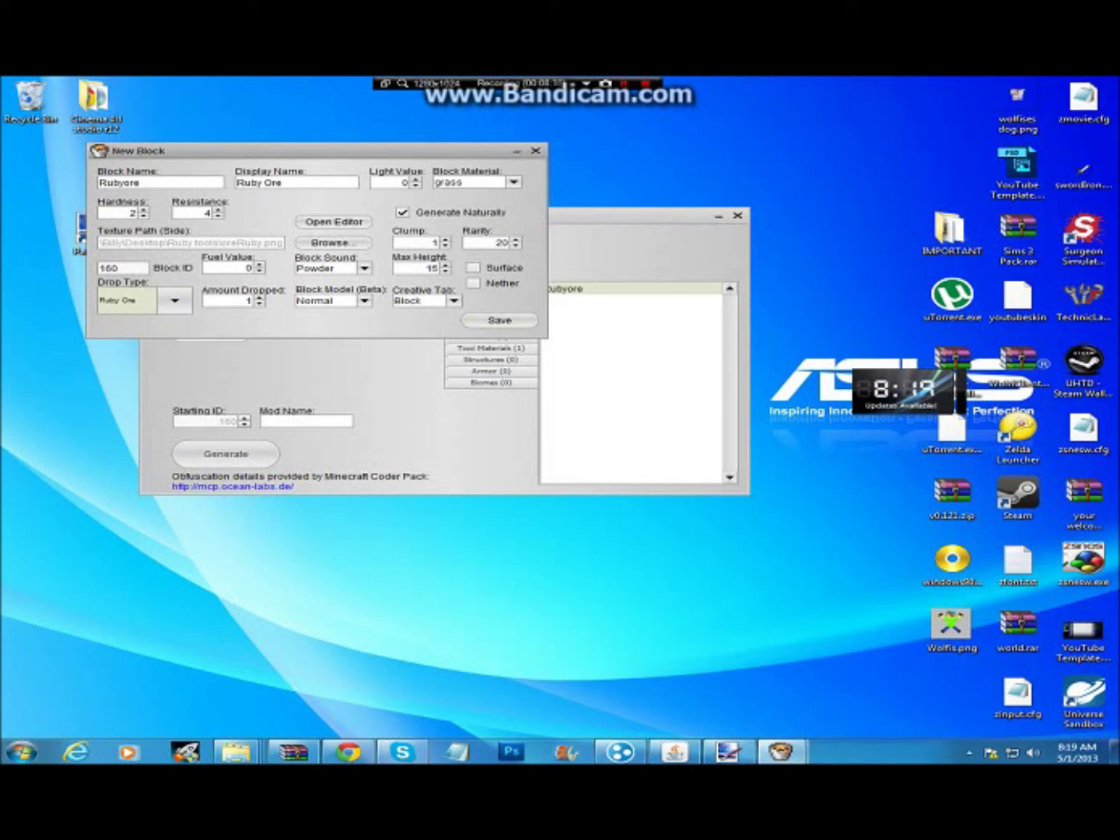
{"action": "left_click", "coordinate": [500, 319]}
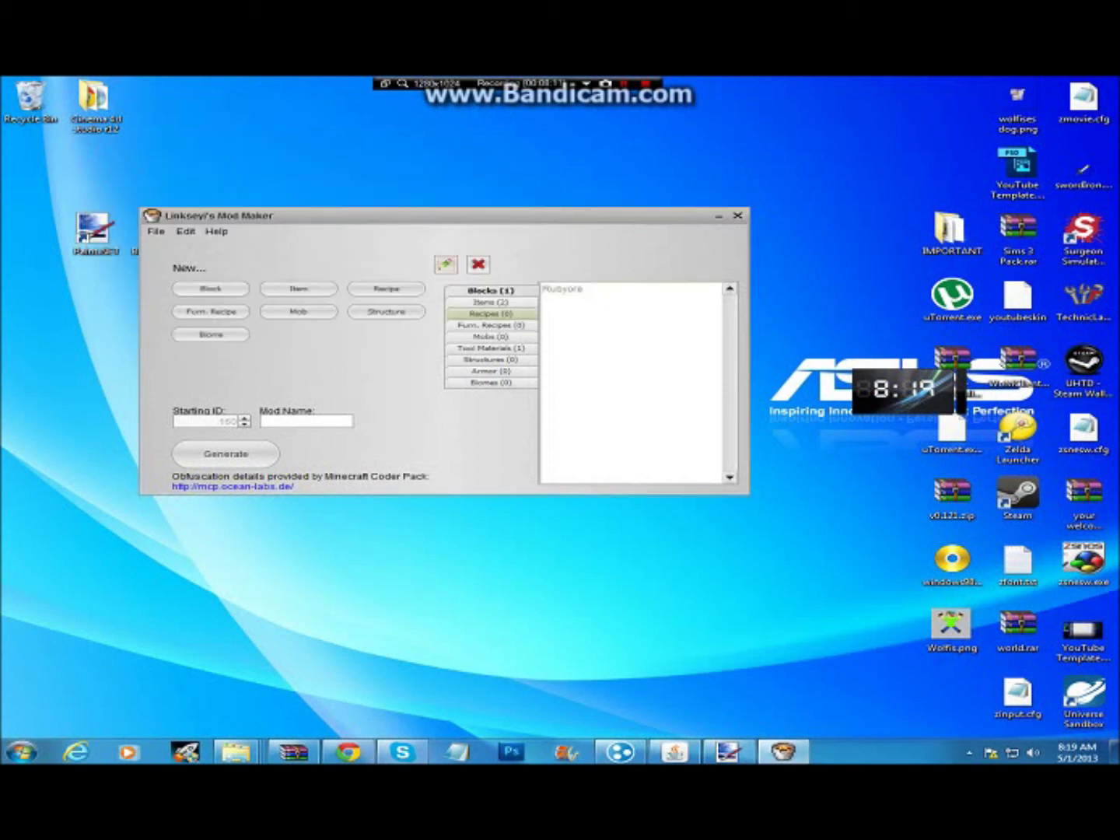
Create a furnace recipe named "Ruby smelt" that turns Ruby Ore into Ruby
{"action": "left_click", "coordinate": [211, 311]}
{"action": "left_click", "coordinate": [164, 248]}
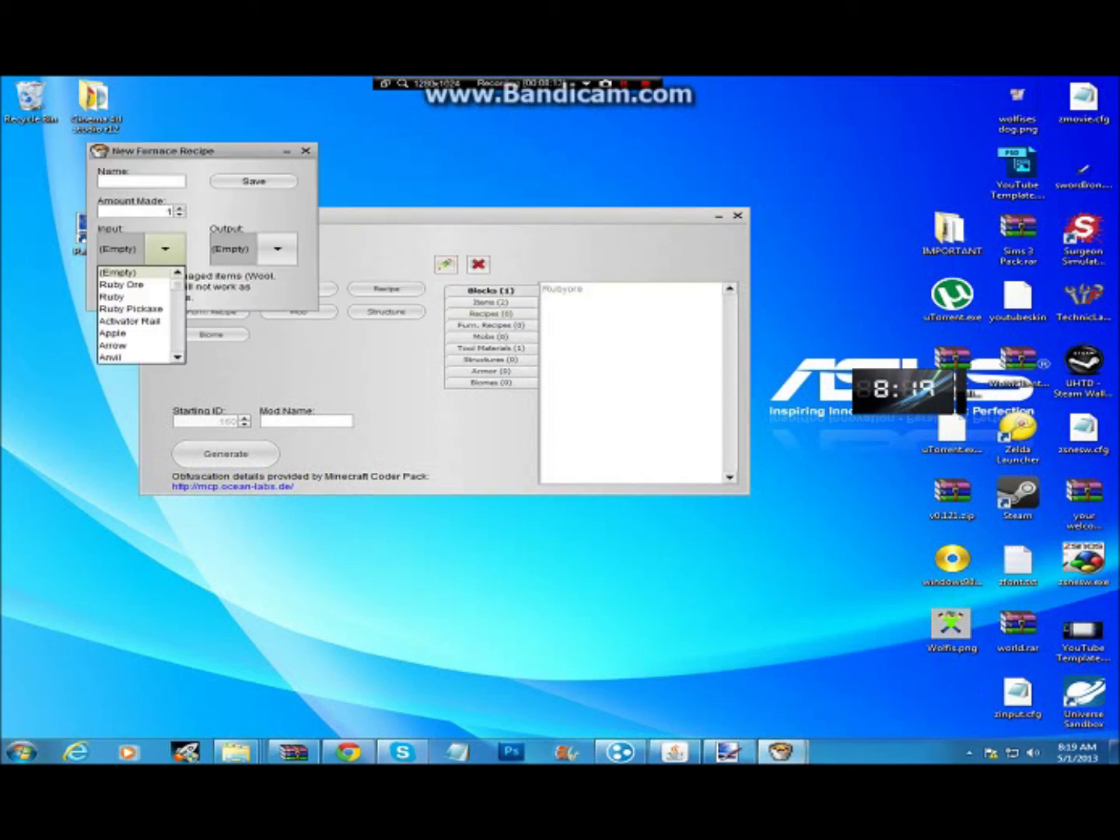
{"action": "left_click", "coordinate": [122, 285]}
{"action": "left_click", "coordinate": [277, 248]}
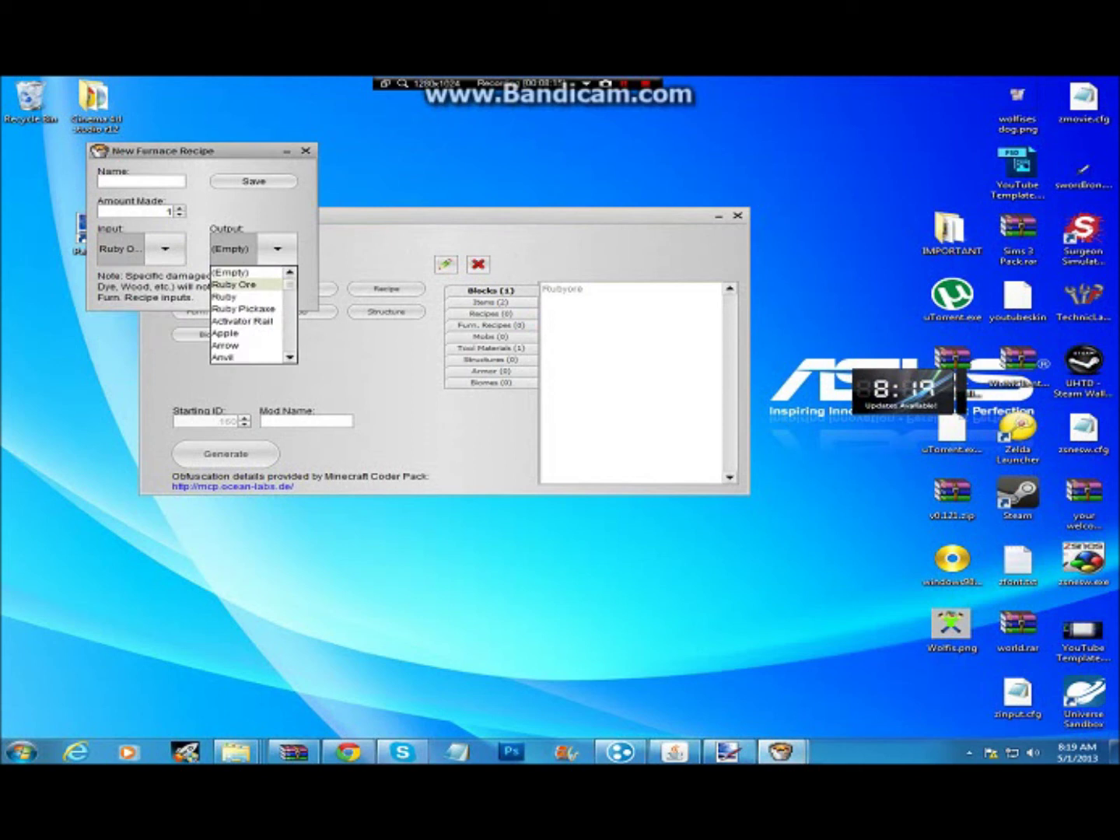
{"action": "left_click", "coordinate": [234, 297]}
{"action": "left_click", "coordinate": [141, 181]}
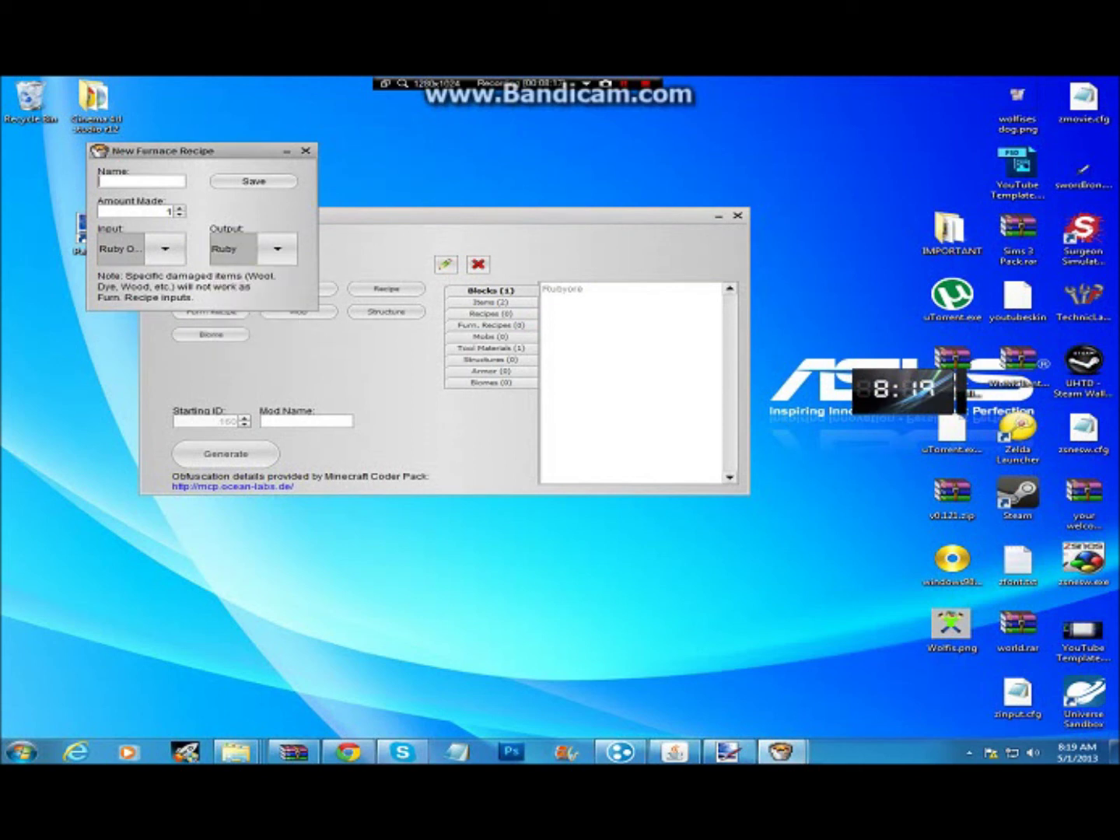
{"action": "type", "text": "Ruby smelt"}
{"action": "left_click", "coordinate": [253, 180]}
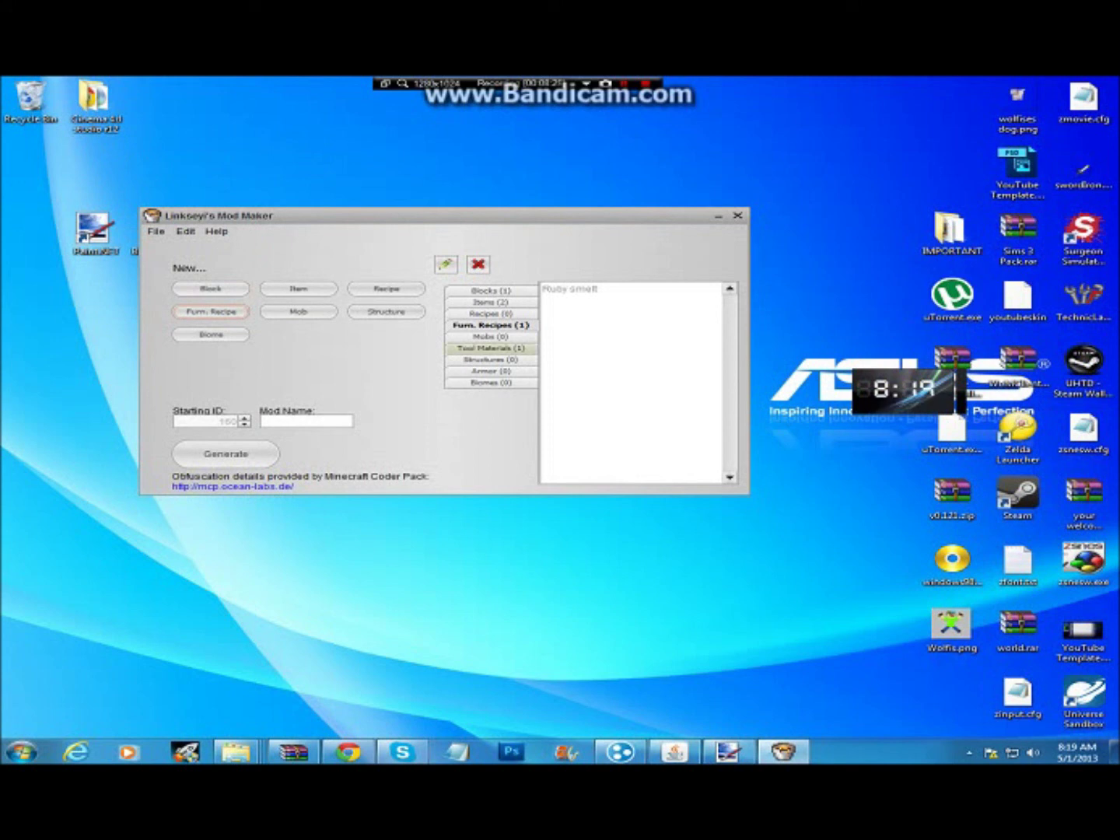
{"action": "left_click", "coordinate": [490, 313]}
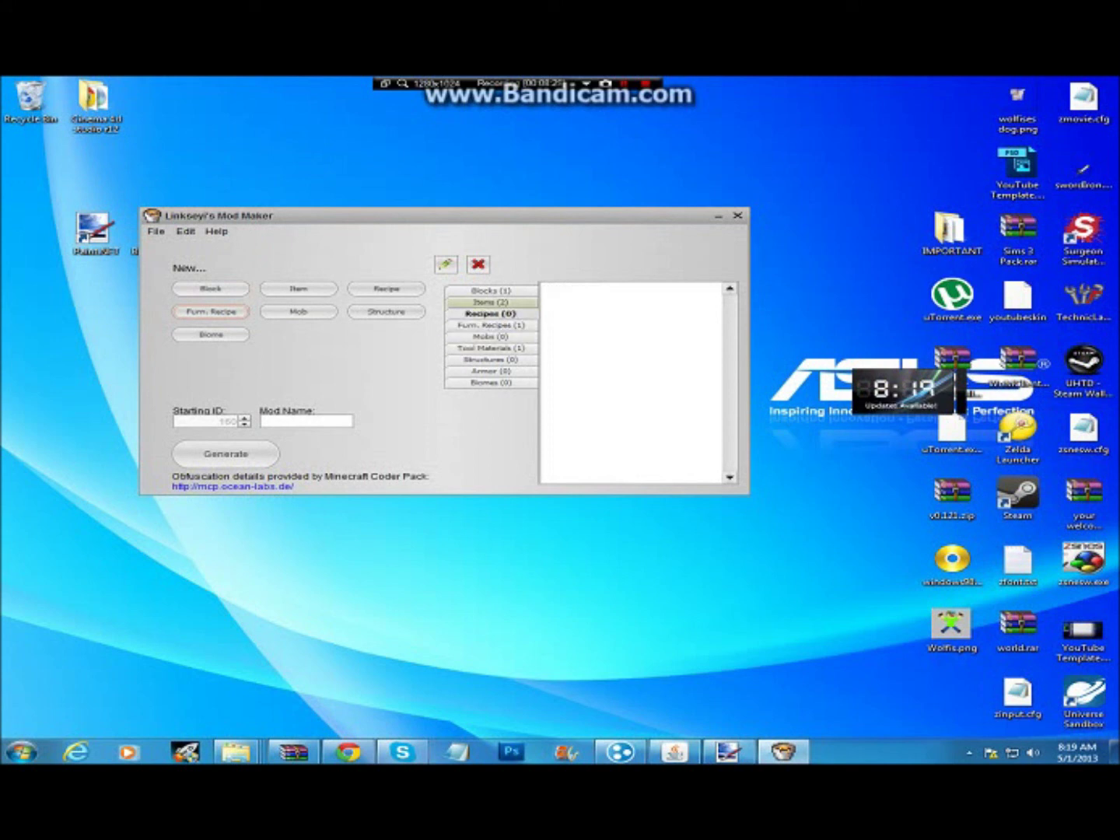
{"action": "left_click", "coordinate": [492, 291]}
{"action": "left_click", "coordinate": [491, 303]}
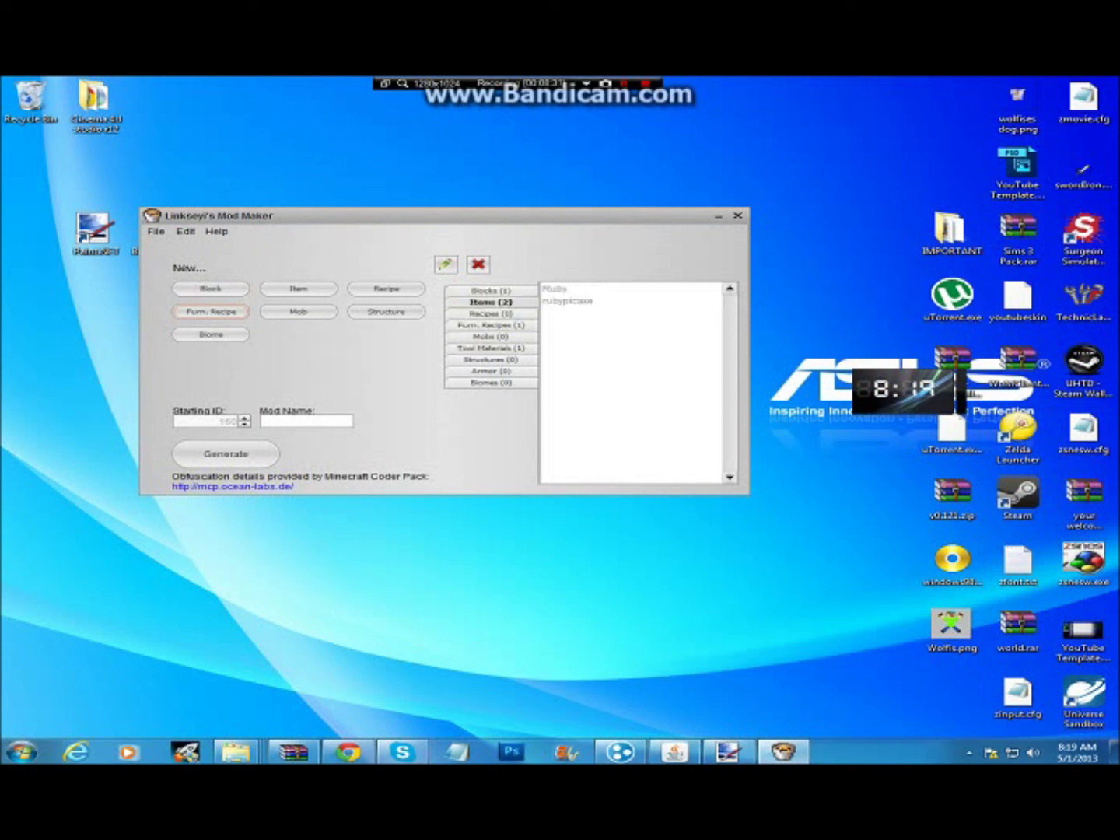
{"action": "left_click", "coordinate": [554, 289]}
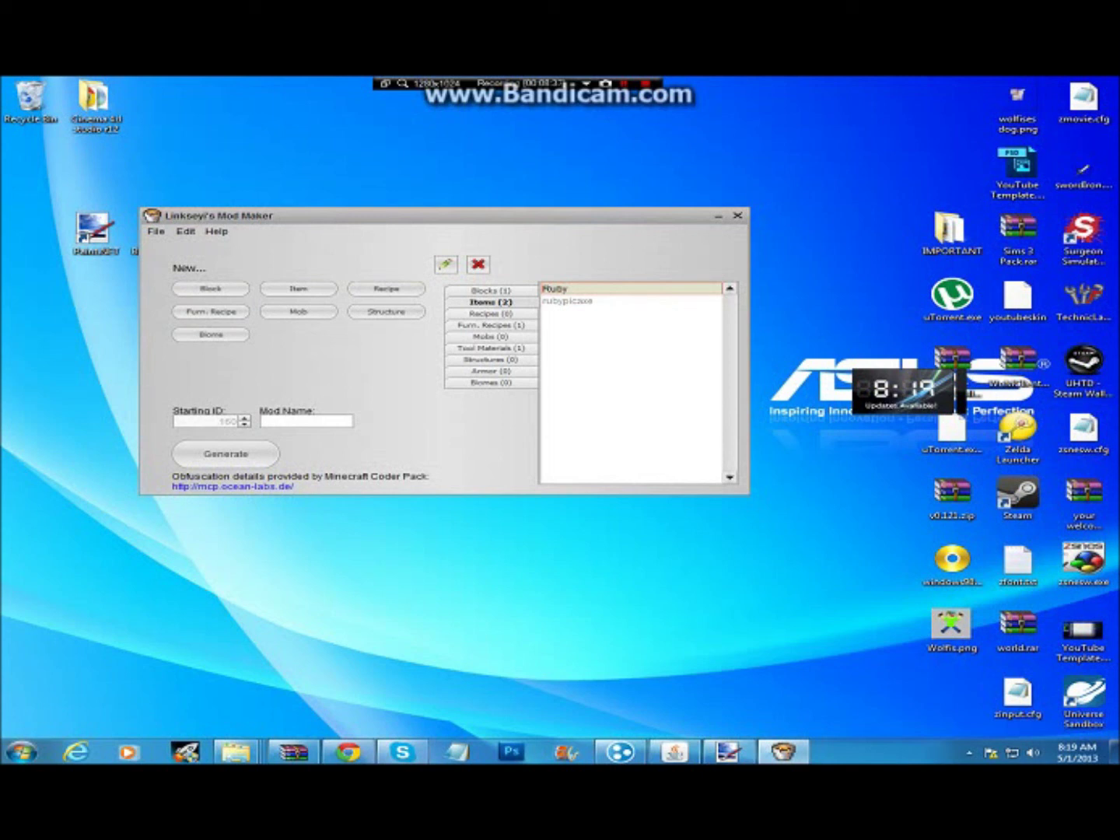
Start a new item named Rubyshovel with the display name "Ruby Shovel"
{"action": "left_click", "coordinate": [299, 289]}
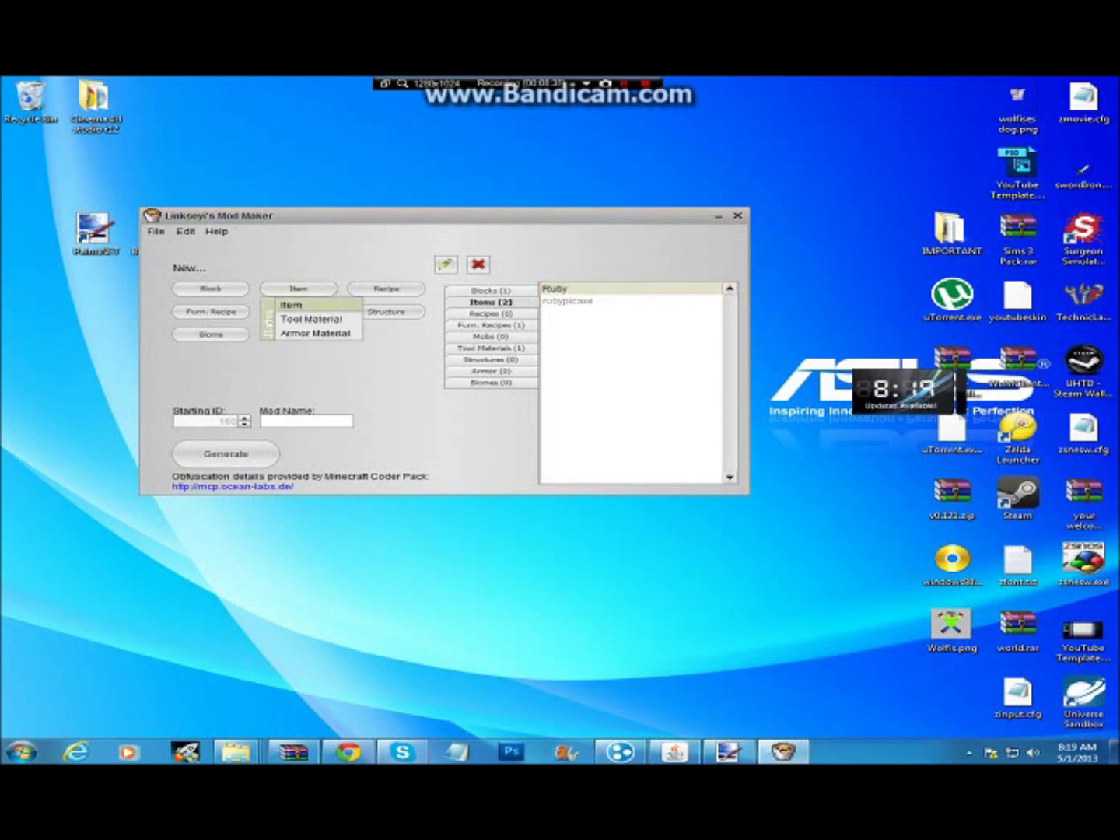
{"action": "left_click", "coordinate": [291, 303]}
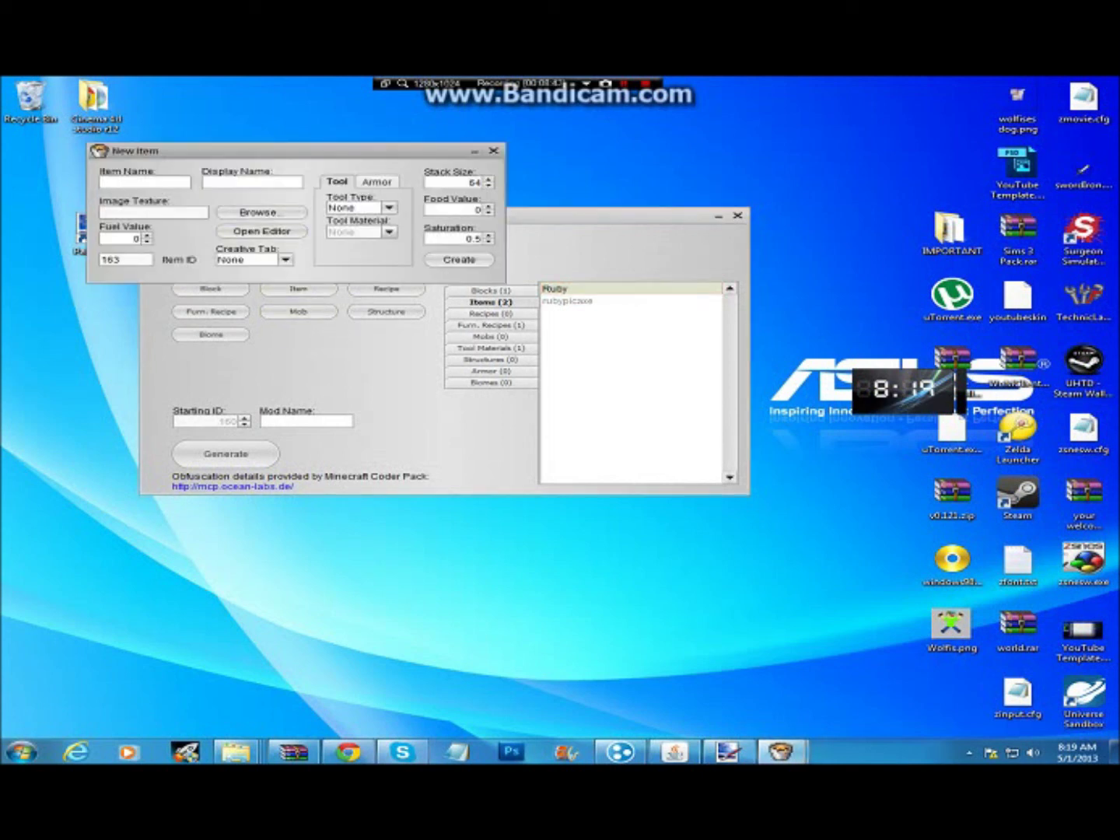
{"action": "type", "text": "Rubyshovel"}
{"action": "key", "text": "Tab"}
{"action": "type", "text": "Ruby Sh"}
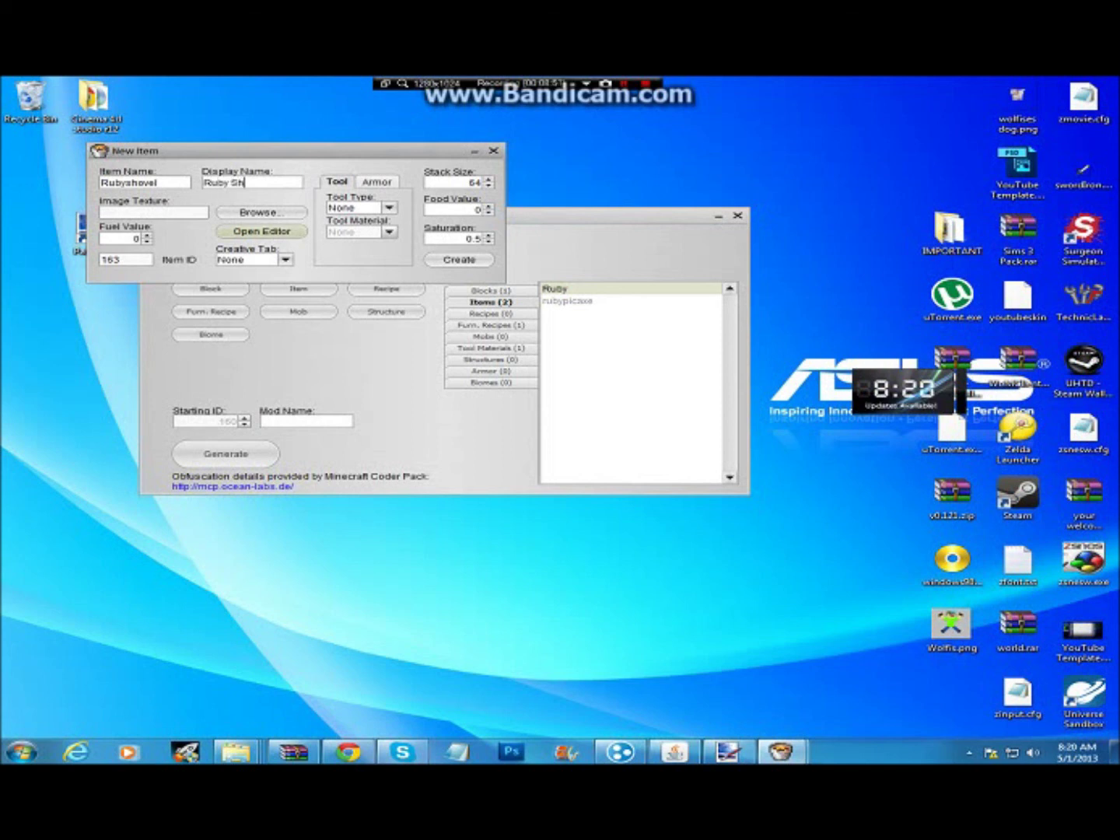
{"action": "type", "text": "ovel"}
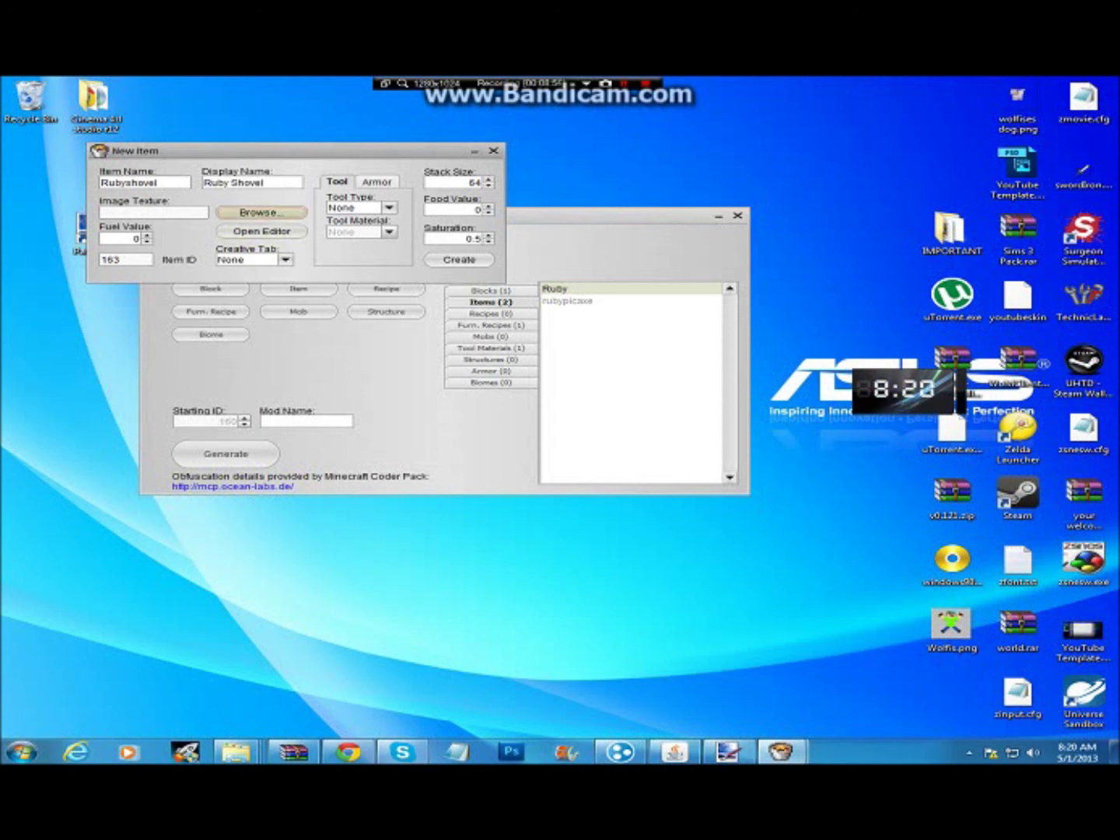
Assign shovelRuby.png from the desktop's Ruby tools folder as the shovel's image texture
{"action": "left_click", "coordinate": [262, 212]}
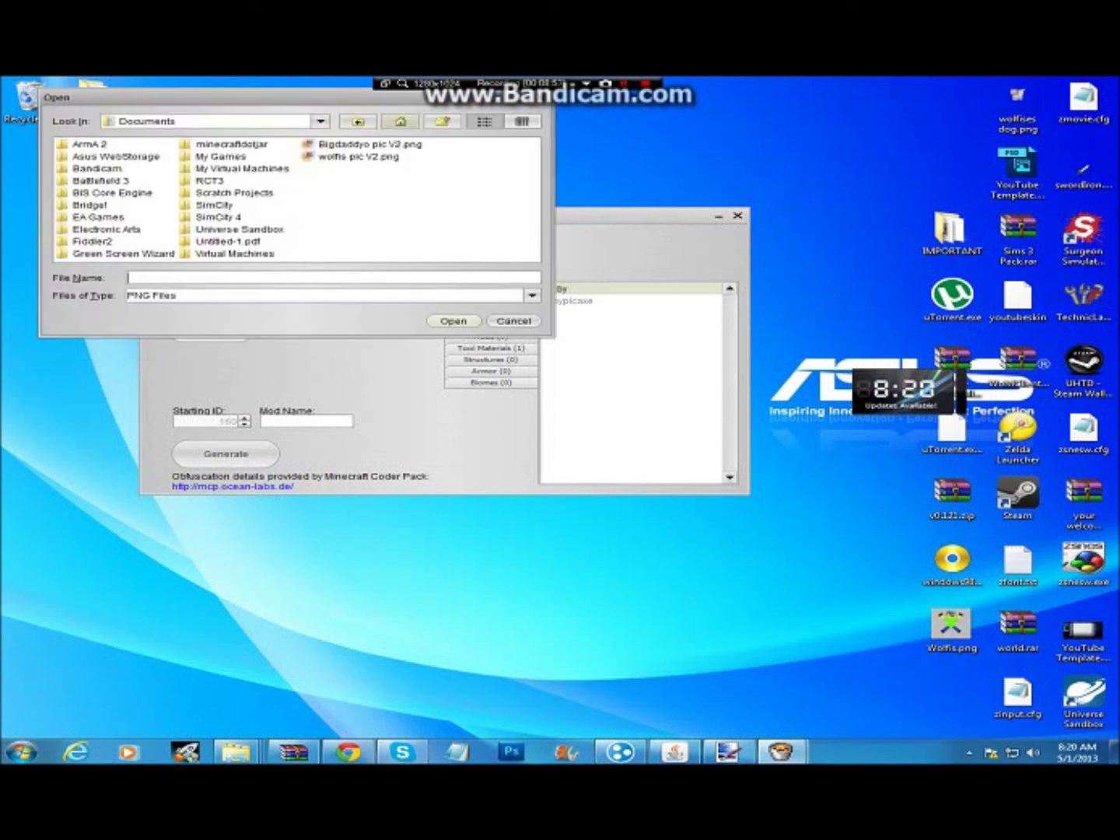
{"action": "left_click", "coordinate": [401, 122]}
{"action": "double_click", "coordinate": [97, 229]}
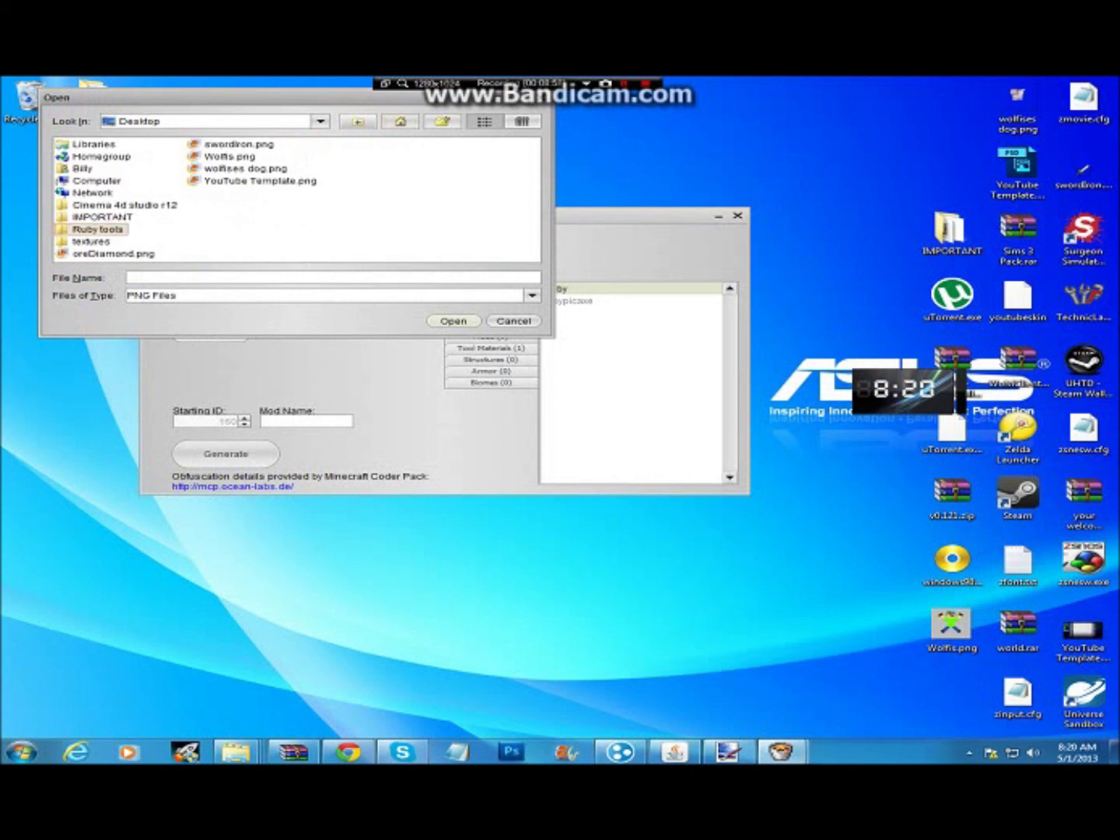
{"action": "double_click", "coordinate": [111, 253]}
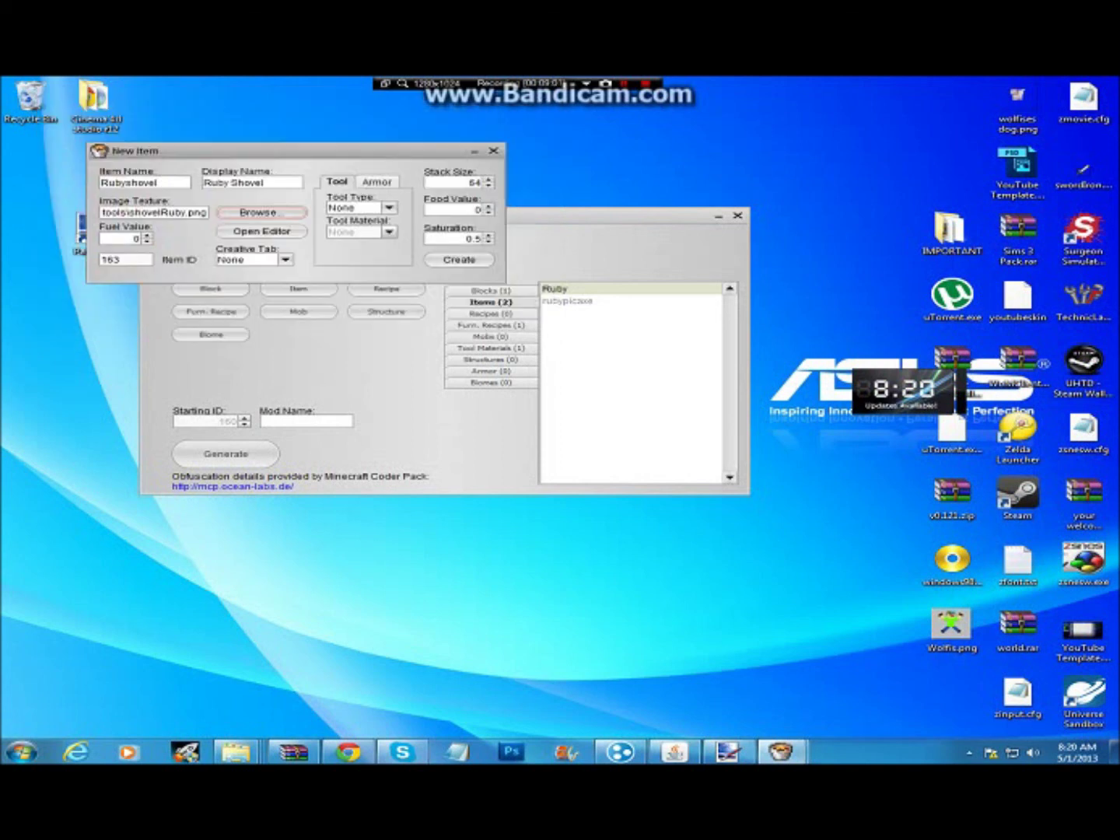
Set the item's tool type to Shovel, tool material to Ruby and creative tab to Tools, and create it
{"action": "left_click", "coordinate": [389, 207]}
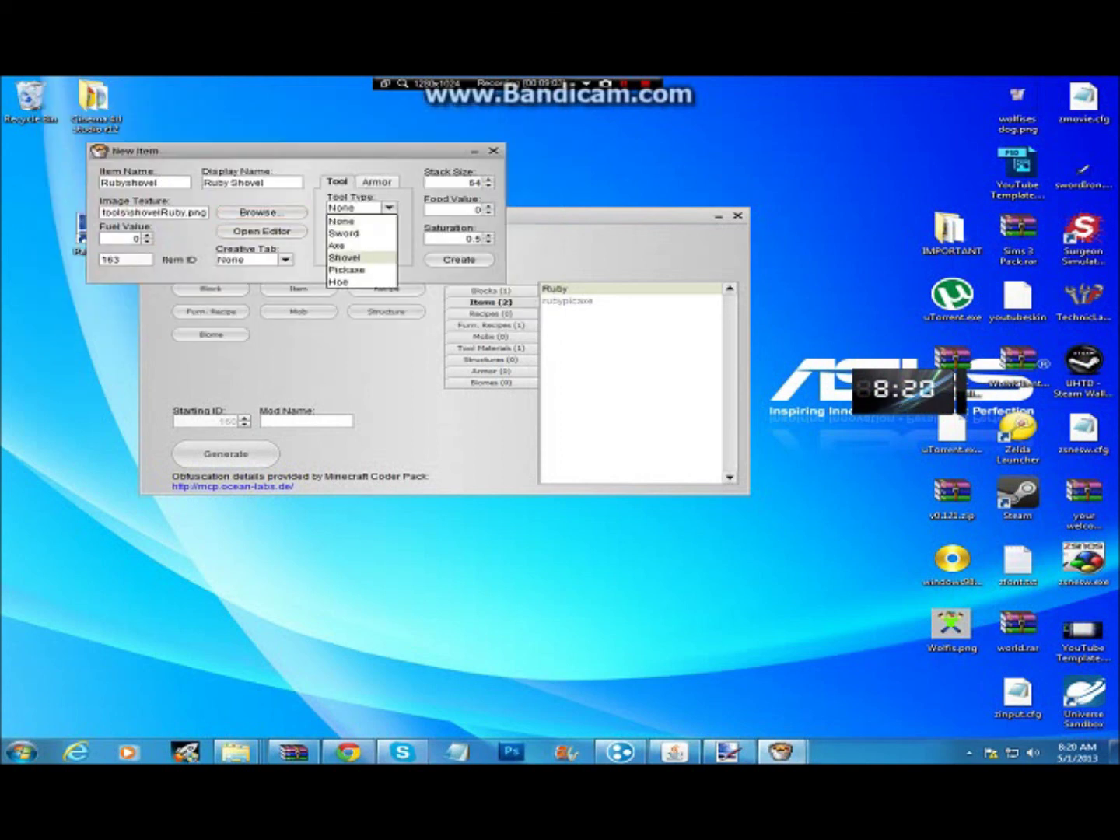
{"action": "left_click", "coordinate": [344, 256]}
{"action": "left_click", "coordinate": [387, 232]}
{"action": "left_click", "coordinate": [340, 319]}
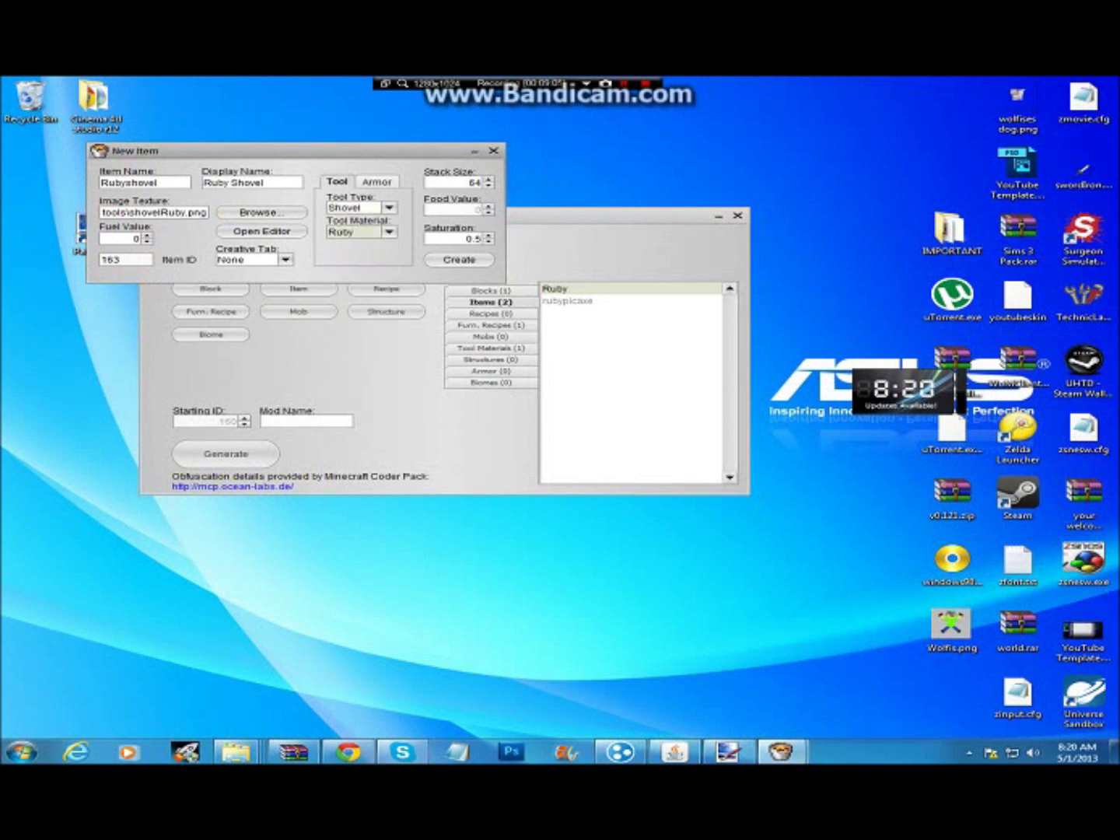
{"action": "left_click", "coordinate": [468, 182]}
{"action": "left_click", "coordinate": [286, 259]}
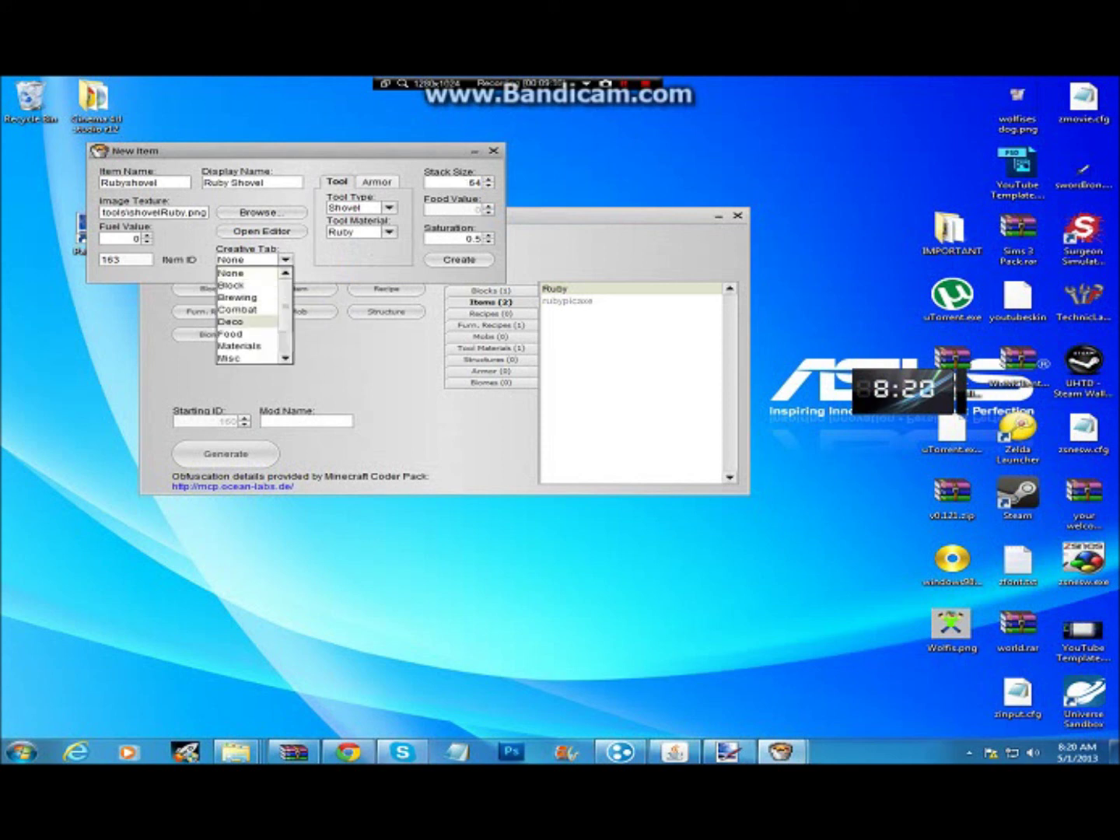
{"action": "scroll", "coordinate": [248, 334], "scroll_direction": "down", "scroll_amount": 1}
{"action": "left_click", "coordinate": [234, 346]}
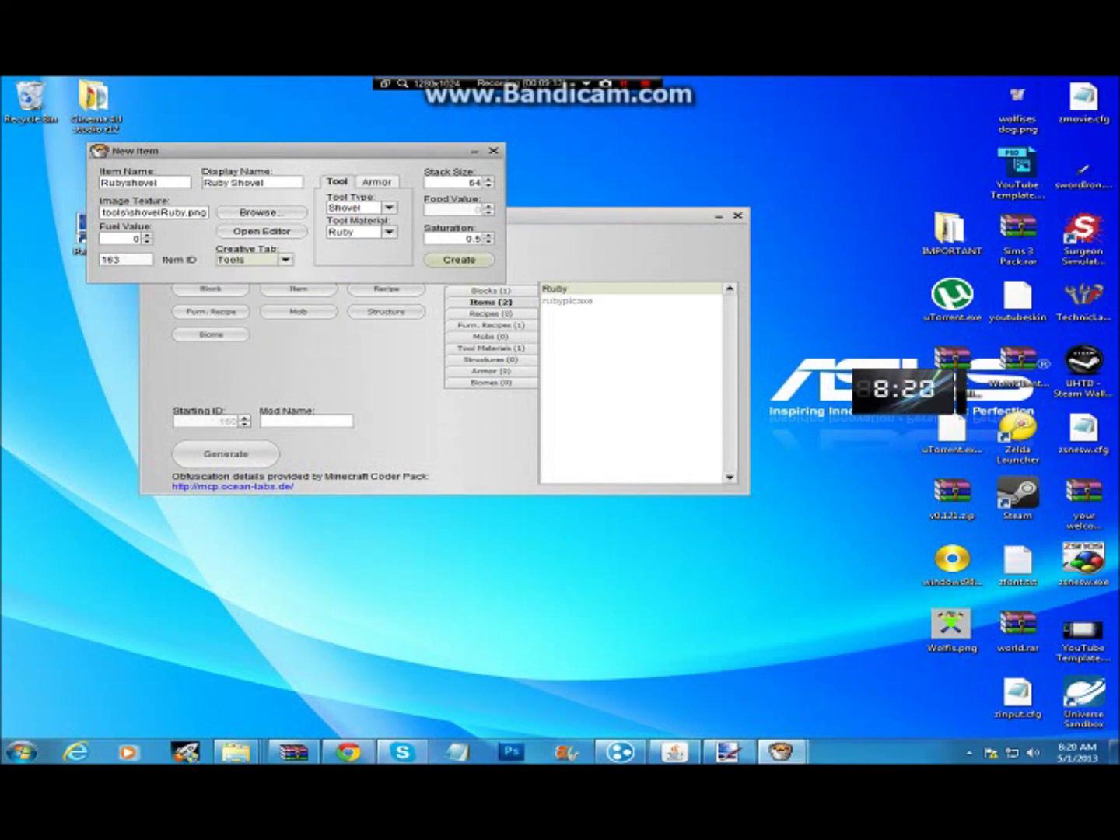
{"action": "left_click", "coordinate": [459, 259]}
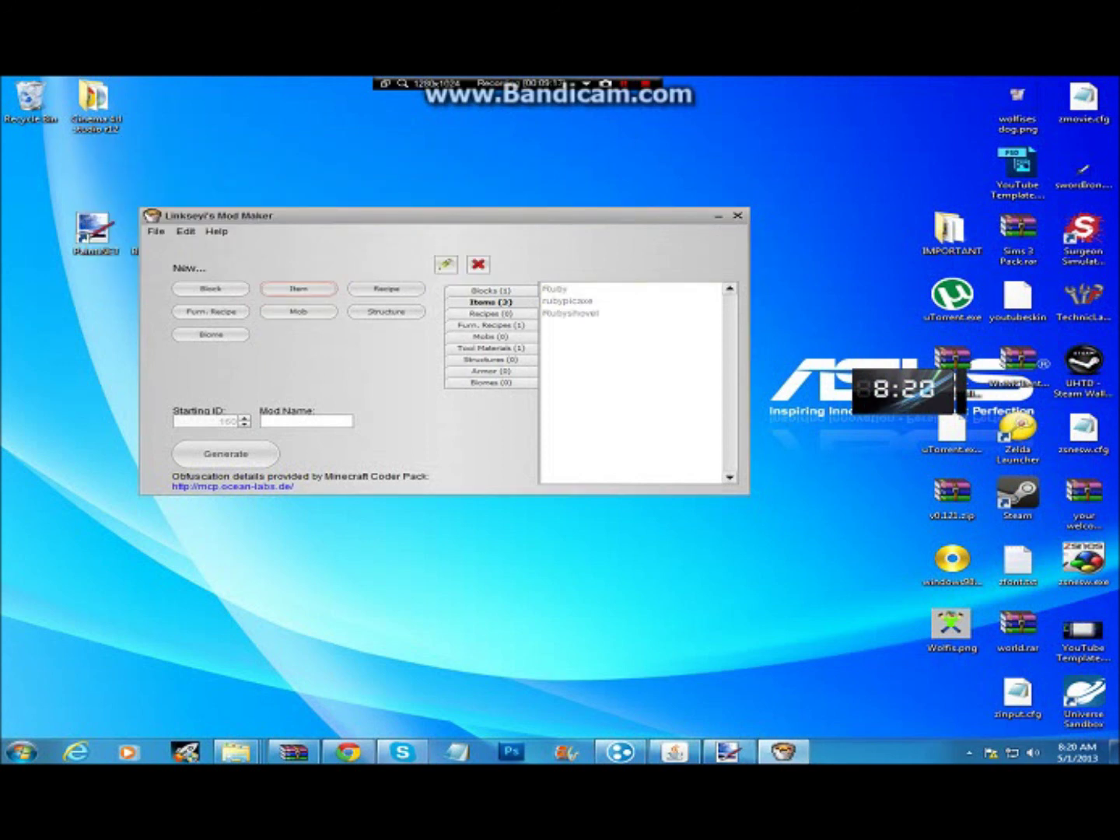
Open the reference texture folder for armor materials and load its diamond_1.png into Paint.NET
{"action": "left_click", "coordinate": [298, 288]}
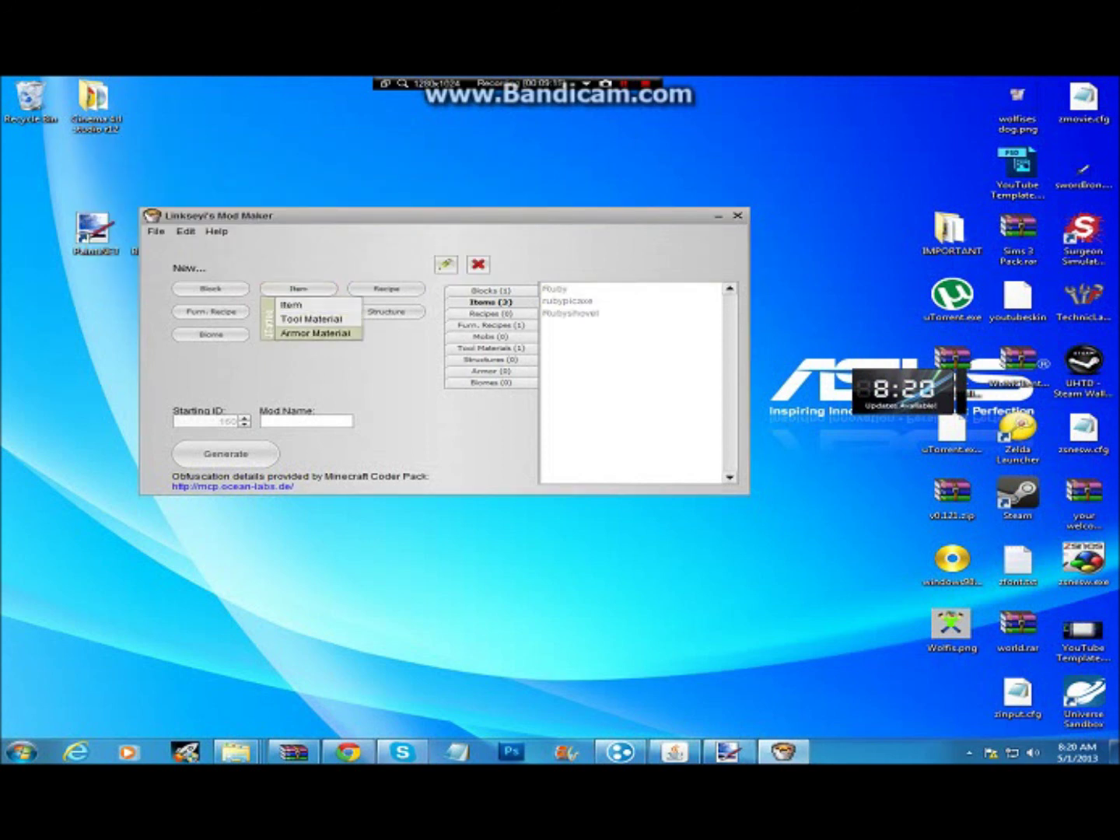
{"action": "left_click", "coordinate": [315, 332]}
{"action": "left_click", "coordinate": [141, 237]}
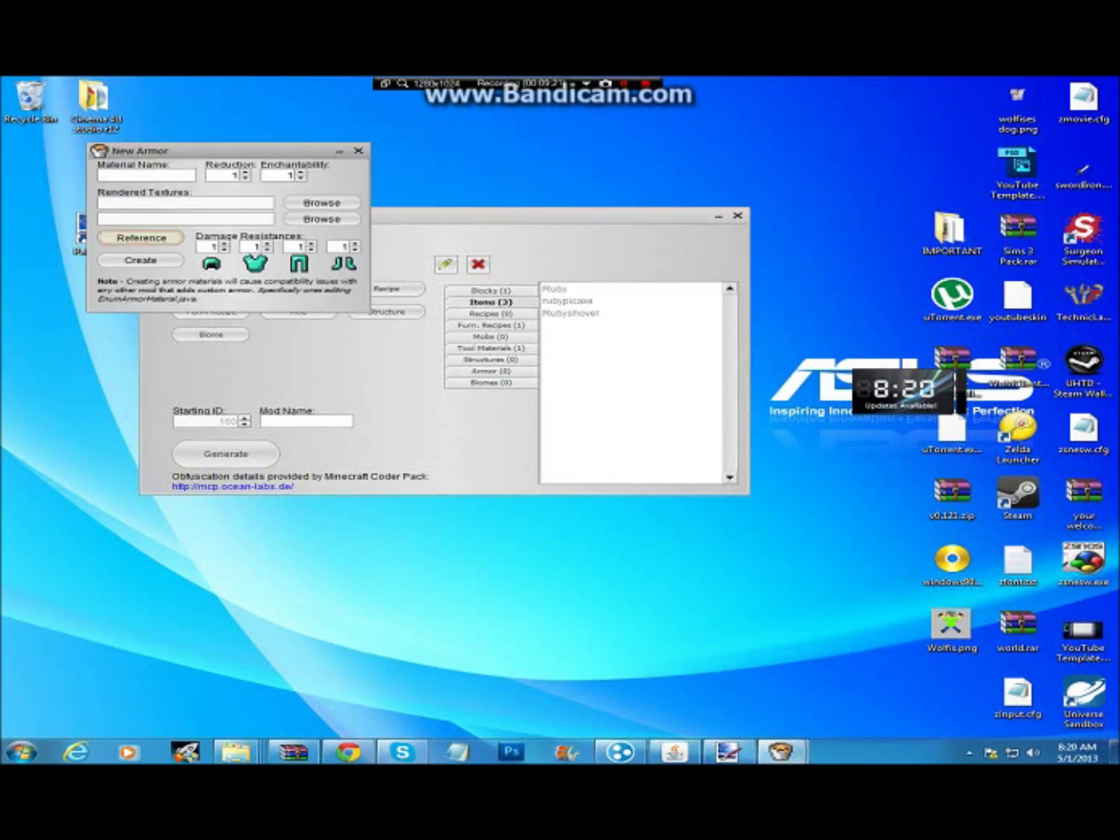
{"action": "scroll", "coordinate": [335, 451], "scroll_direction": "down", "scroll_amount": 3}
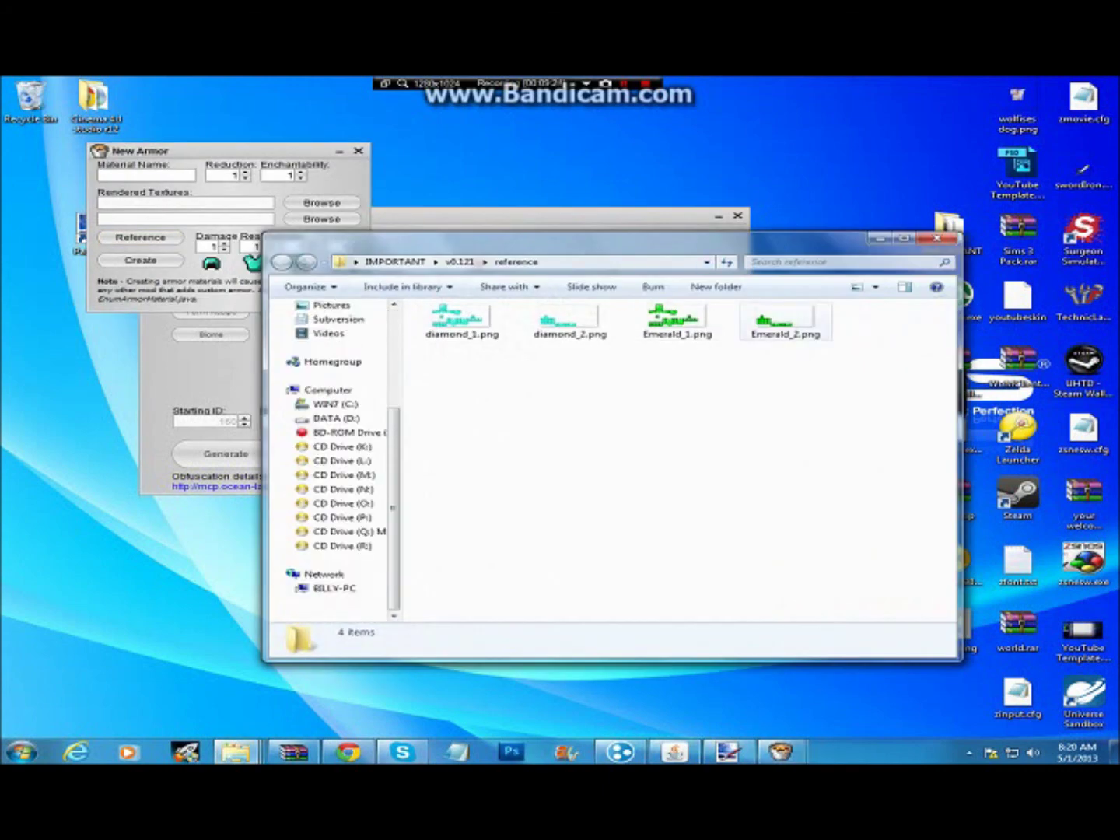
{"action": "left_click_drag", "start_coordinate": [851, 326], "coordinate": [759, 415]}
{"action": "left_click", "coordinate": [759, 414]}
{"action": "left_click", "coordinate": [357, 151]}
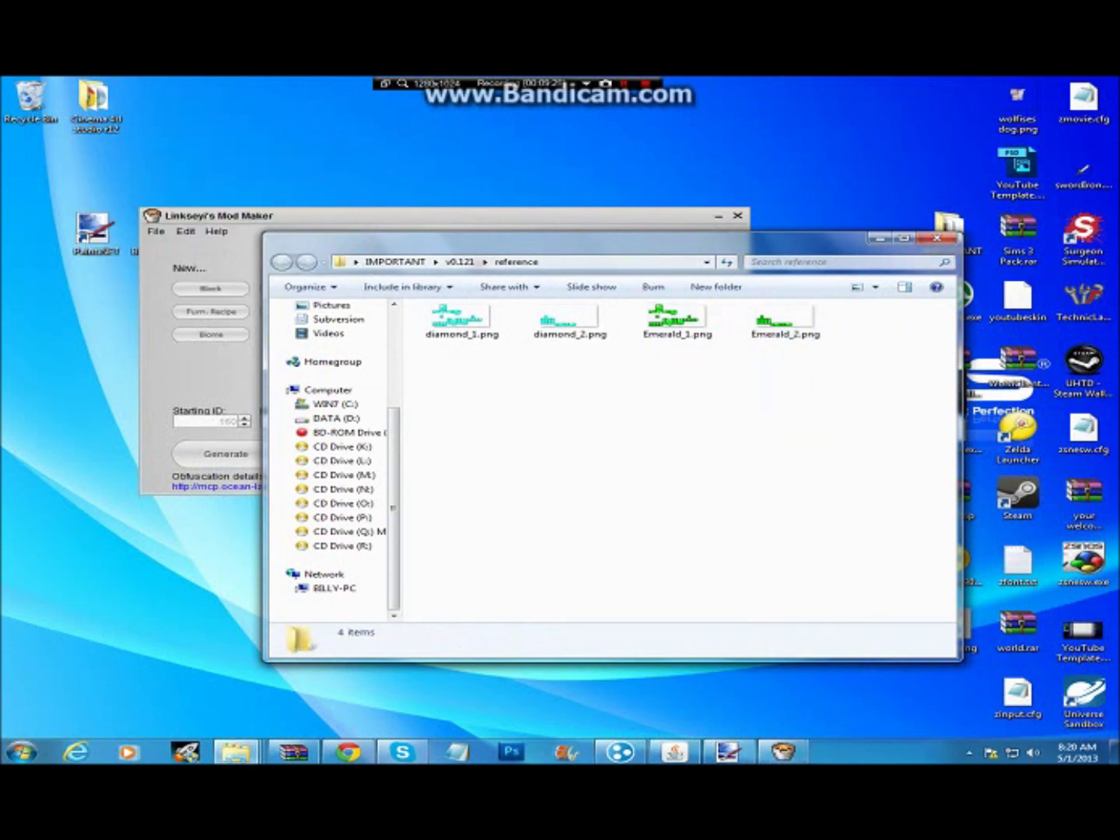
{"action": "mouse_move", "coordinate": [458, 319]}
{"action": "left_mouse_down"}
{"action": "mouse_move", "coordinate": [128, 235]}
{"action": "mouse_move", "coordinate": [102, 242]}
{"action": "mouse_move", "coordinate": [109, 250]}
{"action": "left_mouse_up"}
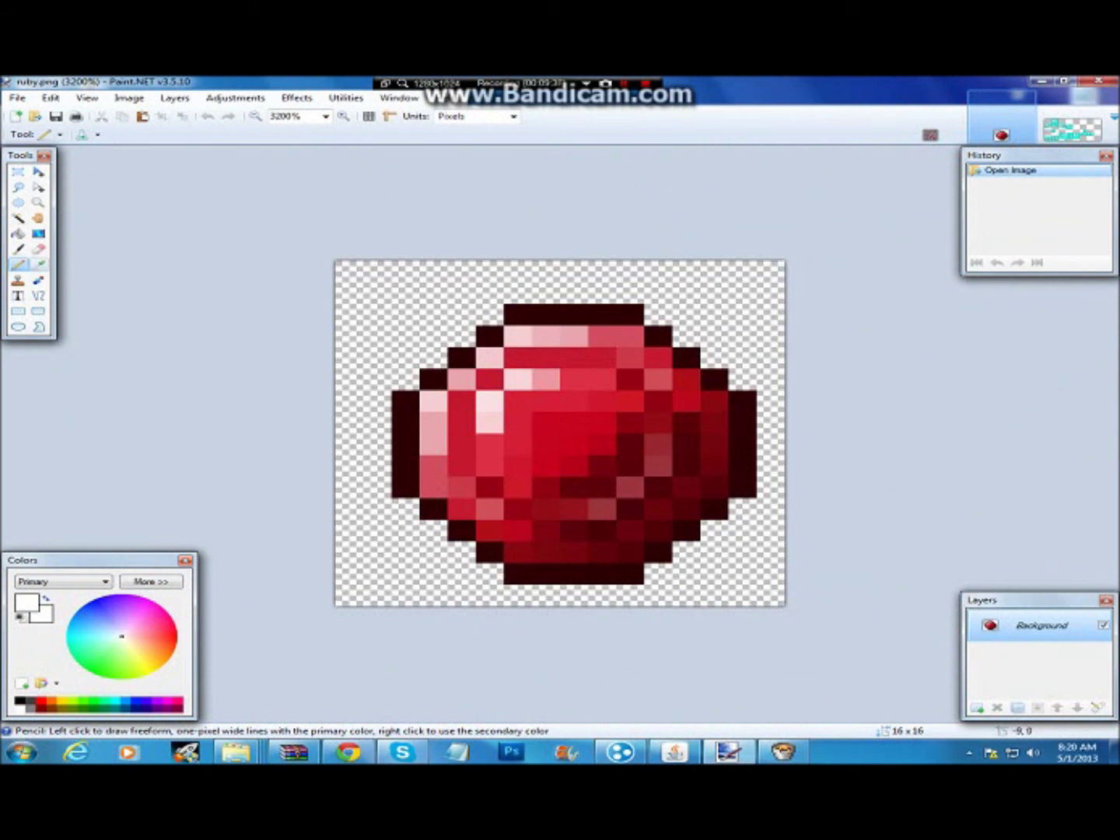
Sample a dark red from ruby.png as the primary color and select the Pencil tool on an enlarged diamond_1.png
{"action": "key", "text": "k"}
{"action": "left_click", "coordinate": [602, 466]}
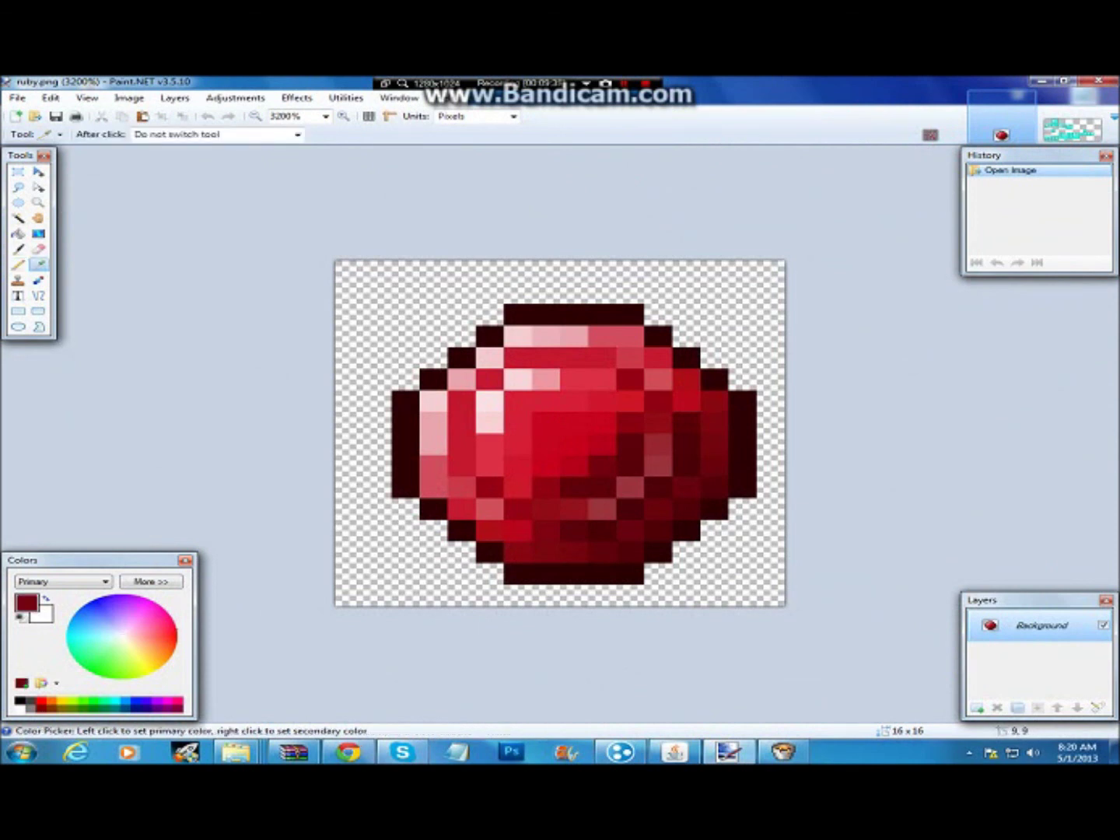
{"action": "left_click", "coordinate": [1072, 128]}
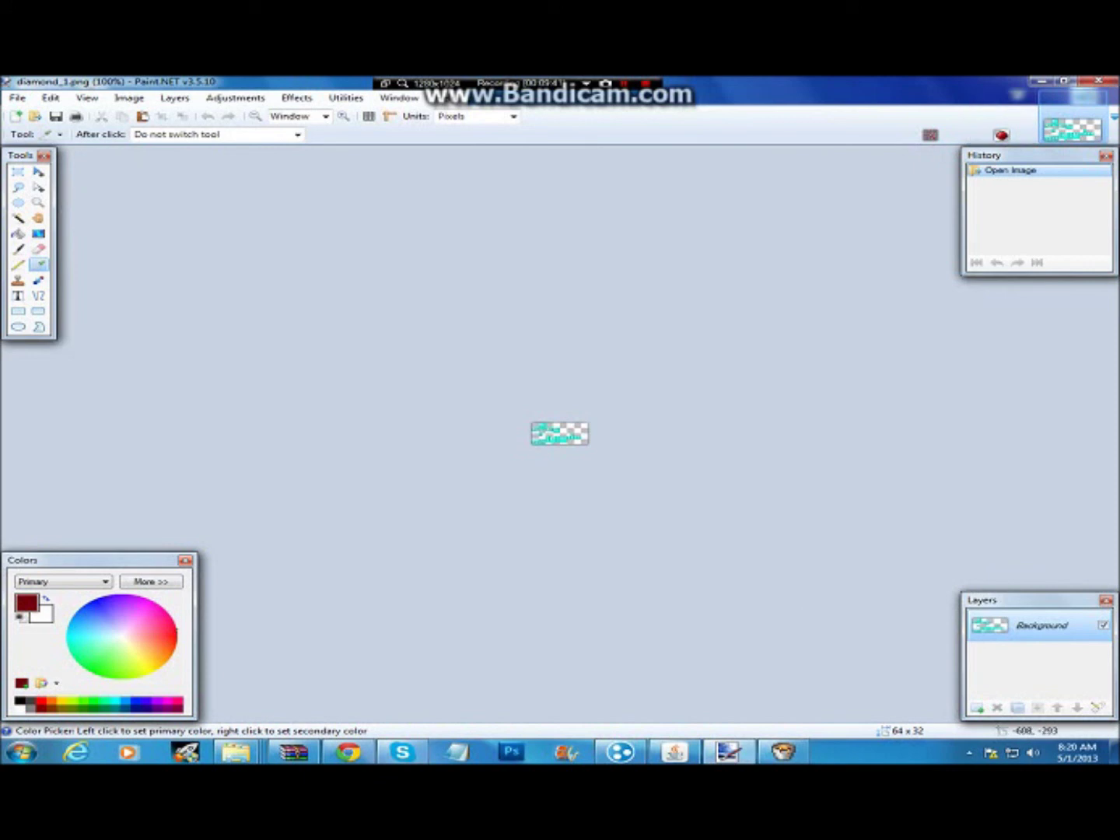
{"action": "left_click_drag", "start_coordinate": [522, 414], "coordinate": [619, 464]}
{"action": "left_click", "coordinate": [17, 265]}
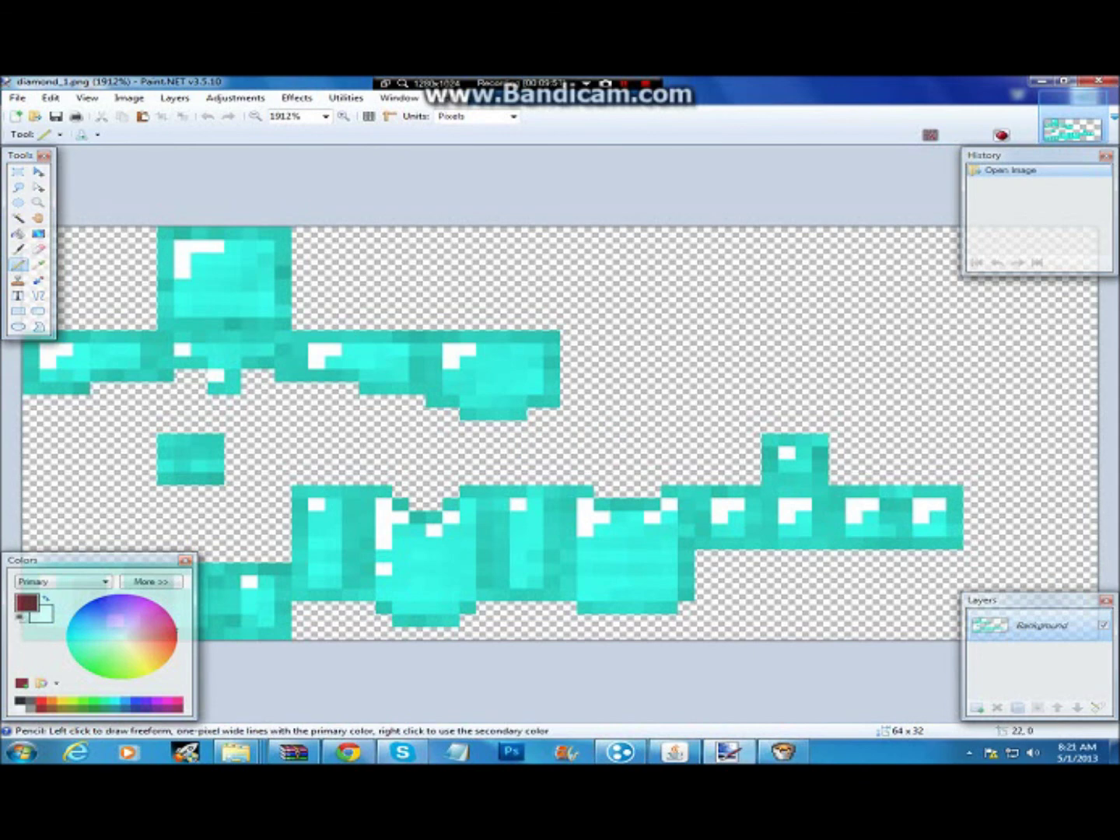
{"action": "key", "text": "shift+F12"}
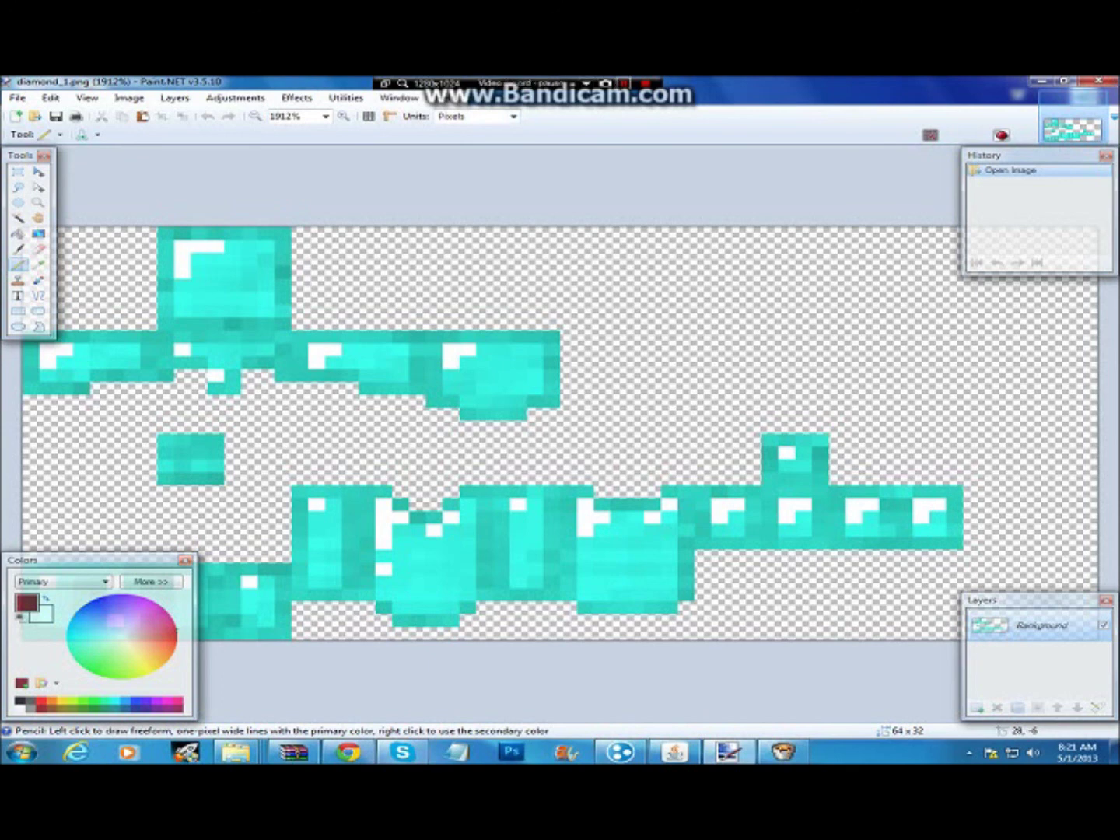